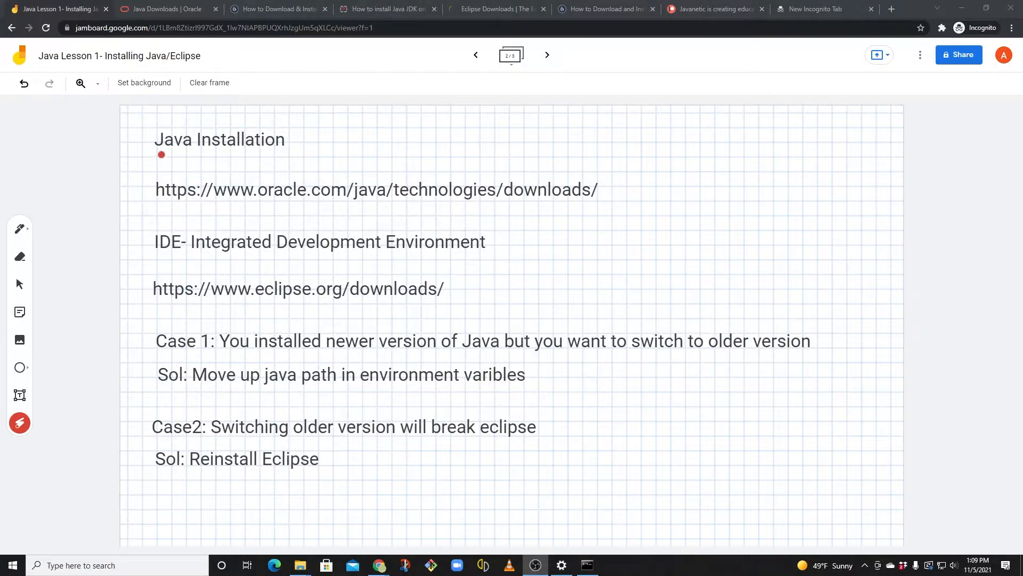
Point out the Java download link in the lesson notes, switch to Oracle's Java Downloads page and show the Java 8 downloads
drag(162, 154, 331, 147)
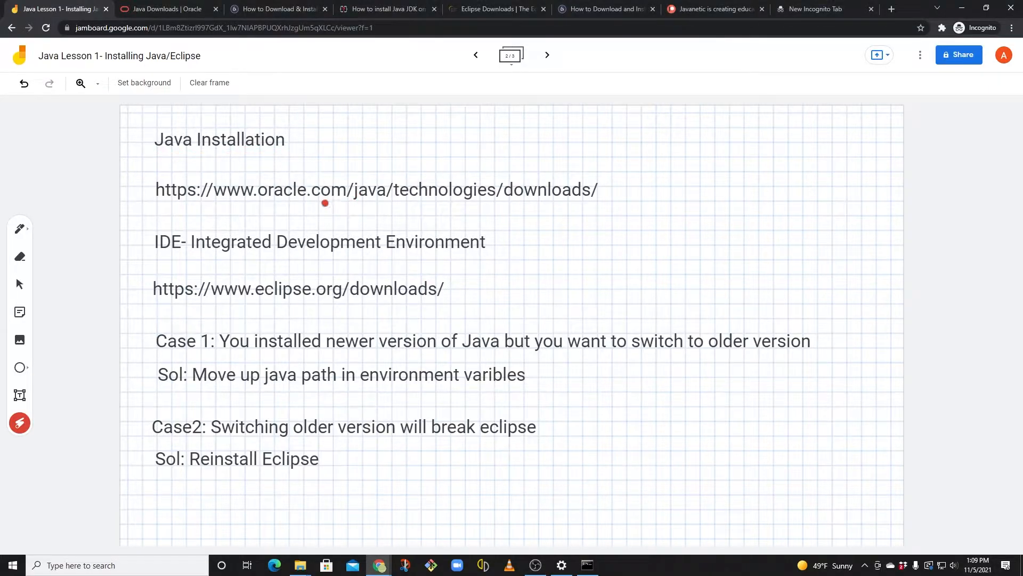
drag(150, 204, 586, 207)
click(165, 9)
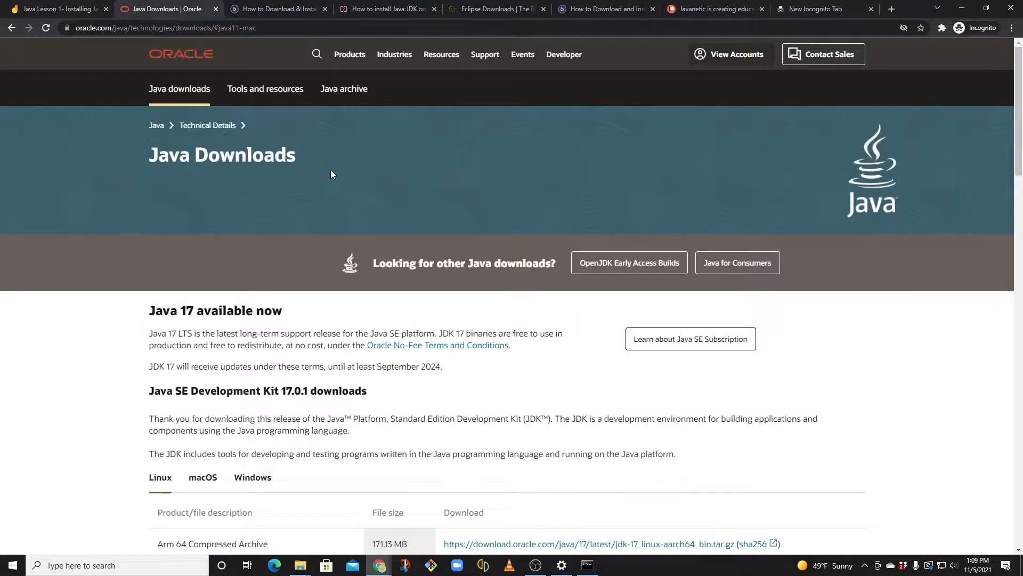
scroll(484, 230, down, 3)
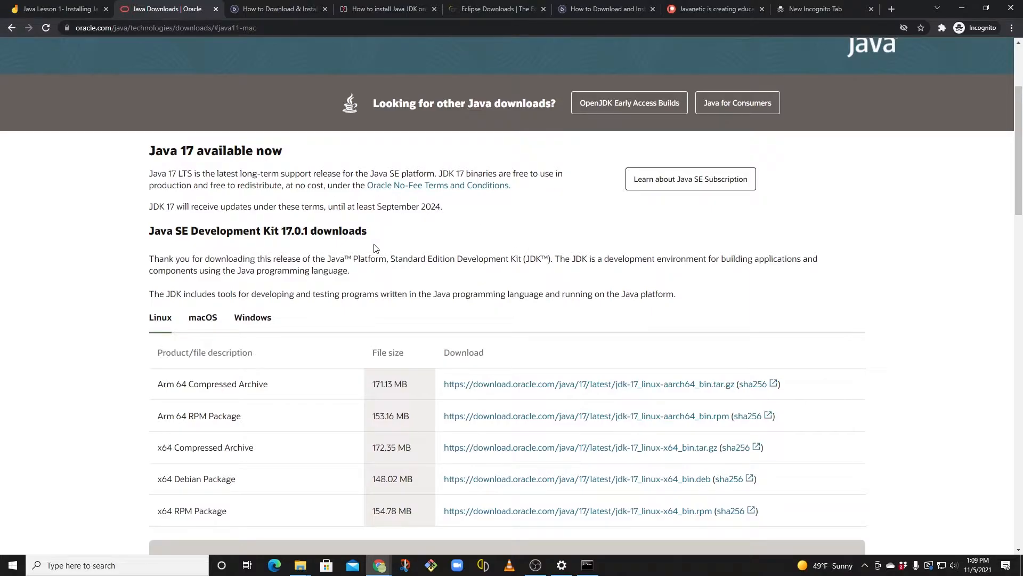
scroll(378, 244, down, 6)
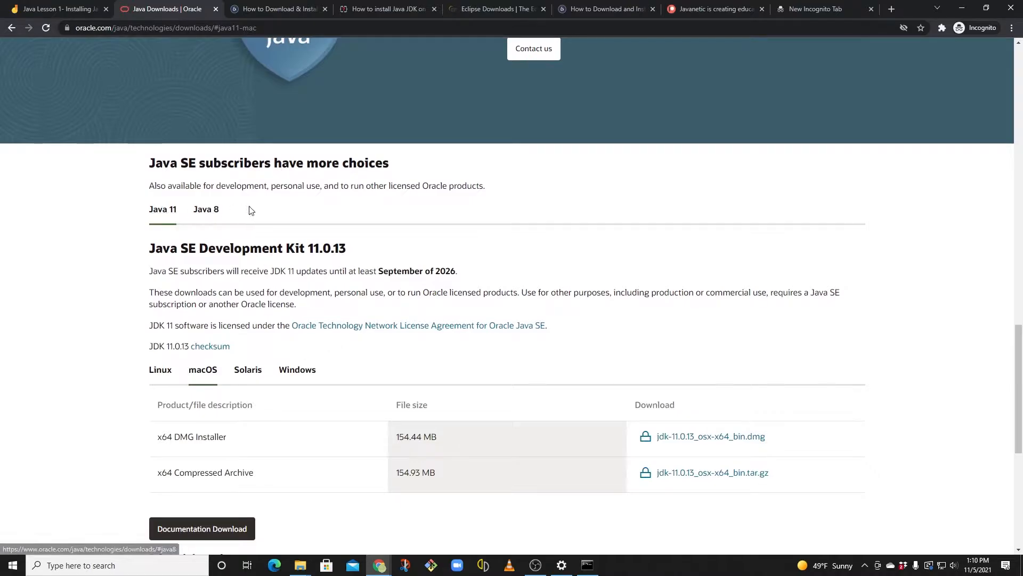
click(206, 209)
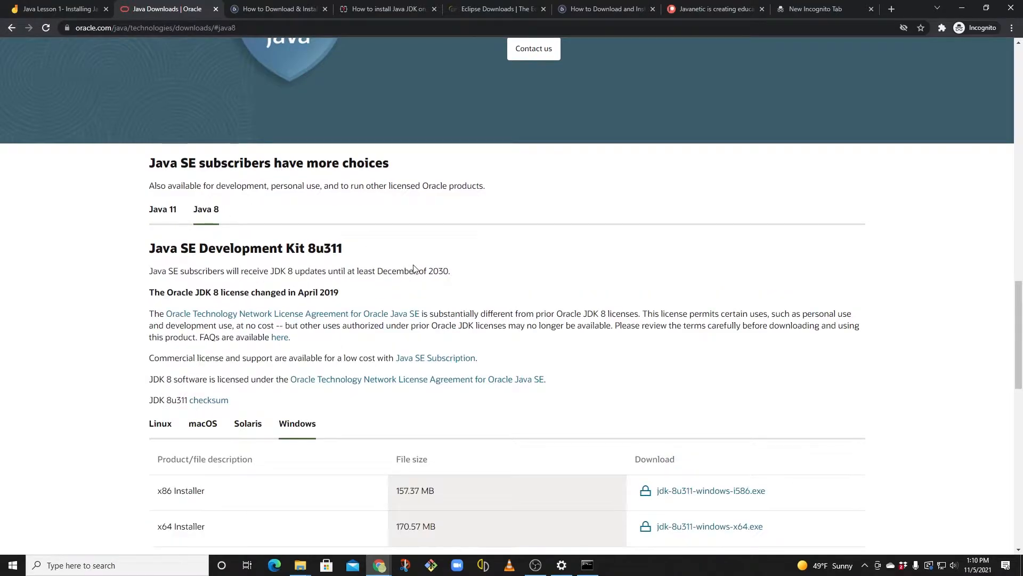
Request the Windows x64 Installer jdk-8u311-windows-x64.exe and accept the Oracle license agreement to reach the account sign-in page
scroll(165, 308, down, 1)
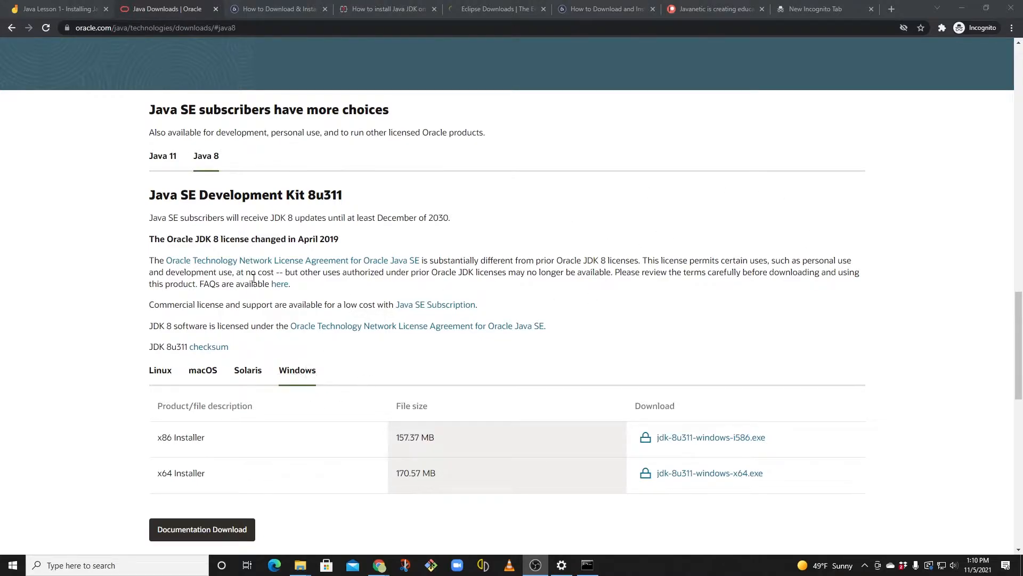
scroll(213, 272, down, 1)
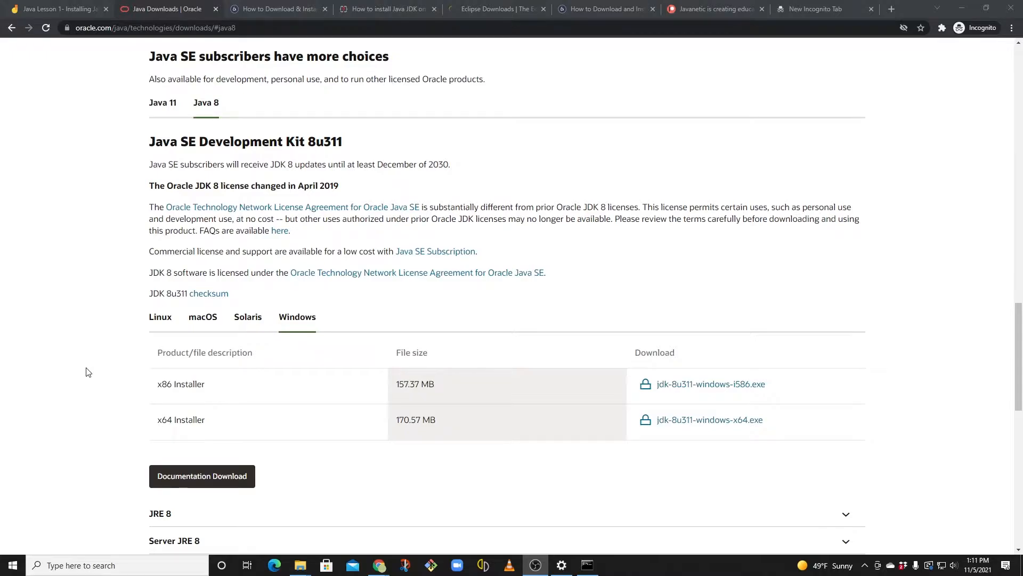
scroll(96, 361, down, 2)
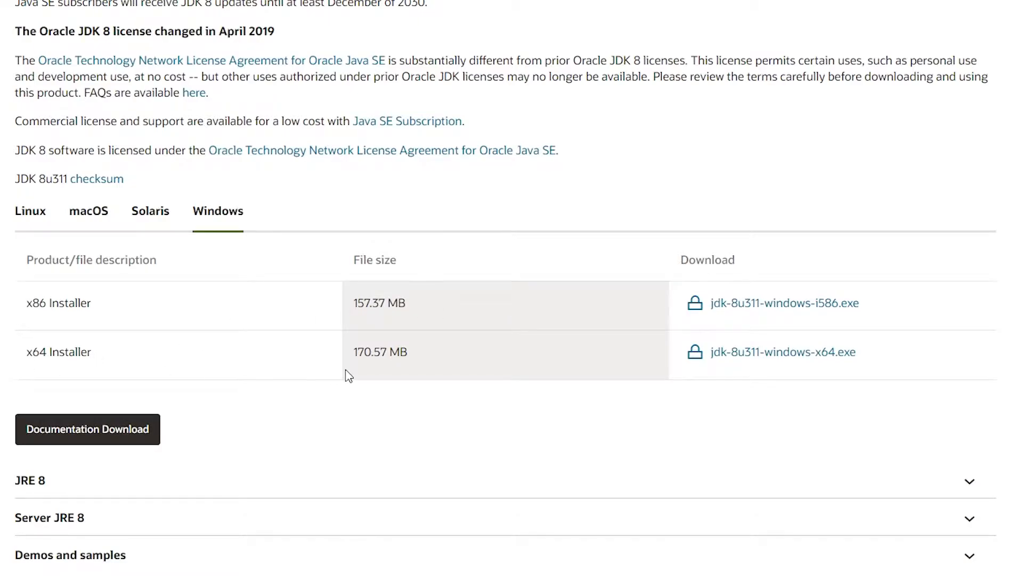
click(781, 353)
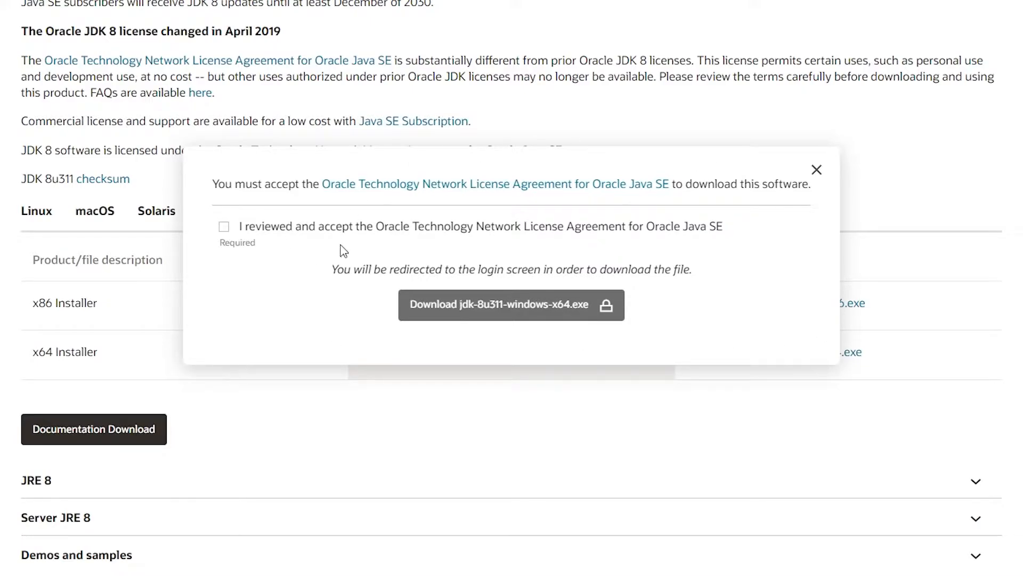
click(225, 227)
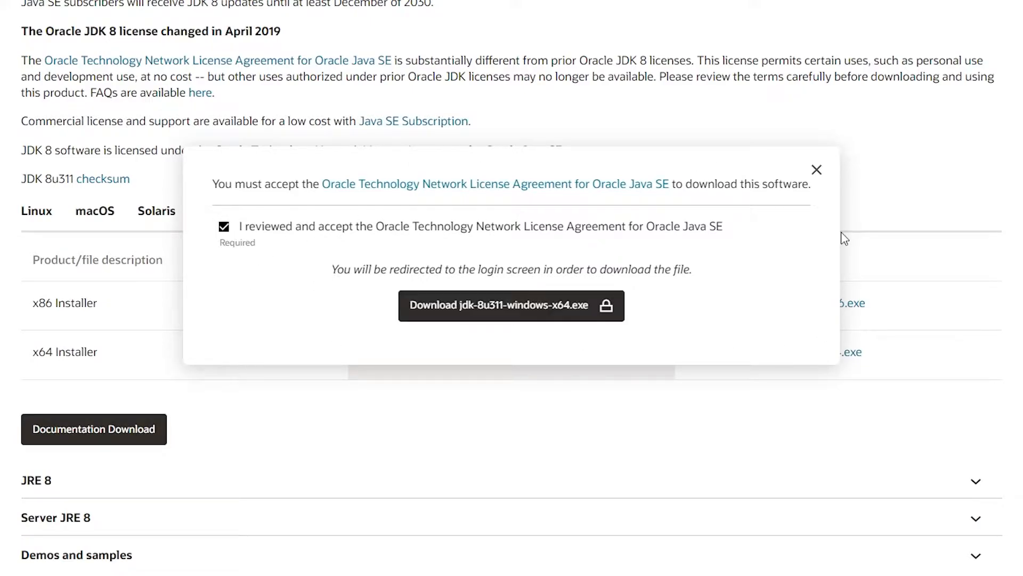
right_click(841, 231)
click(687, 257)
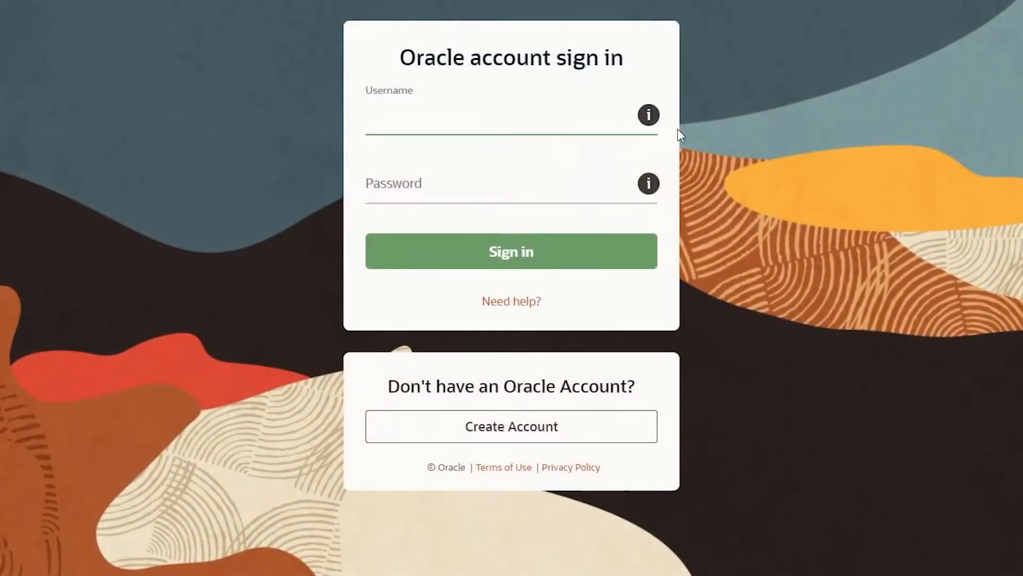
View the Oracle account creation form, close it, and return to the sign-in page after checking the lesson notes
click(595, 425)
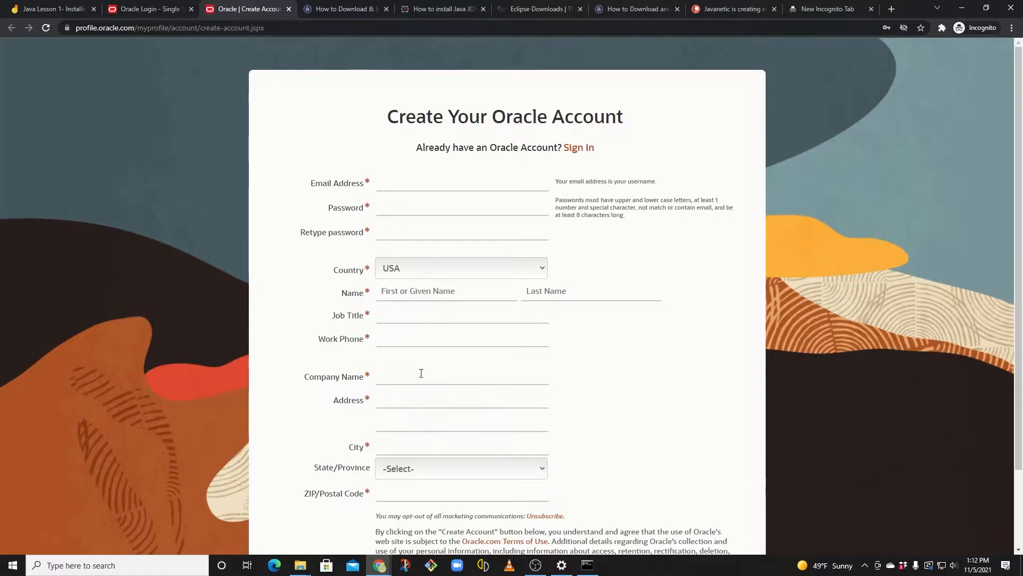
click(167, 9)
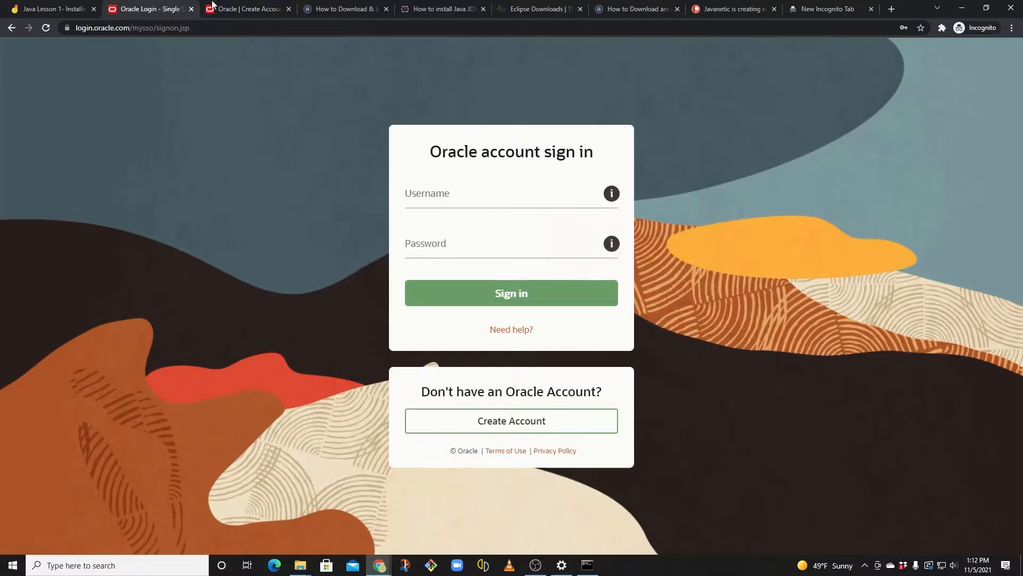
click(288, 8)
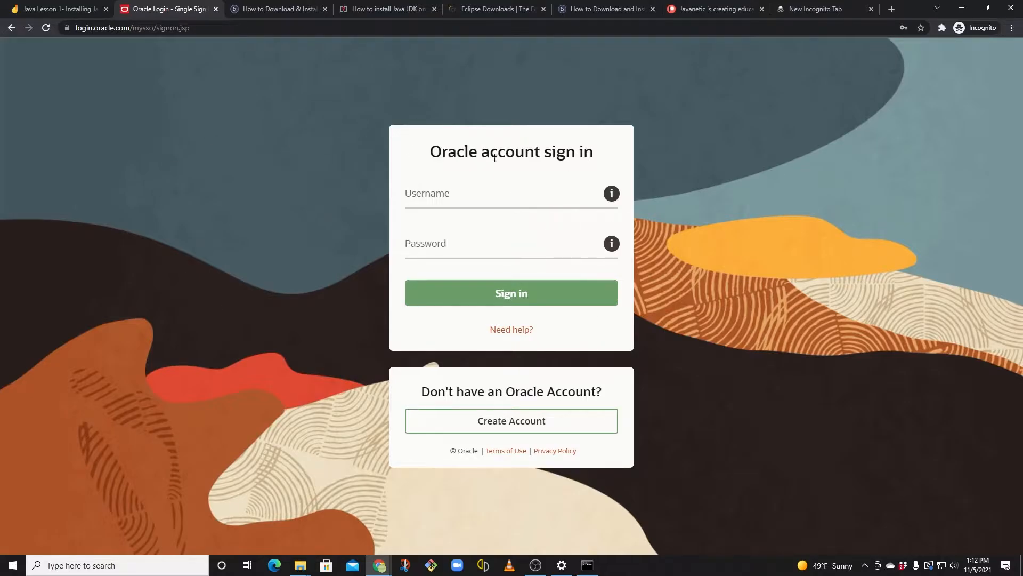
click(96, 6)
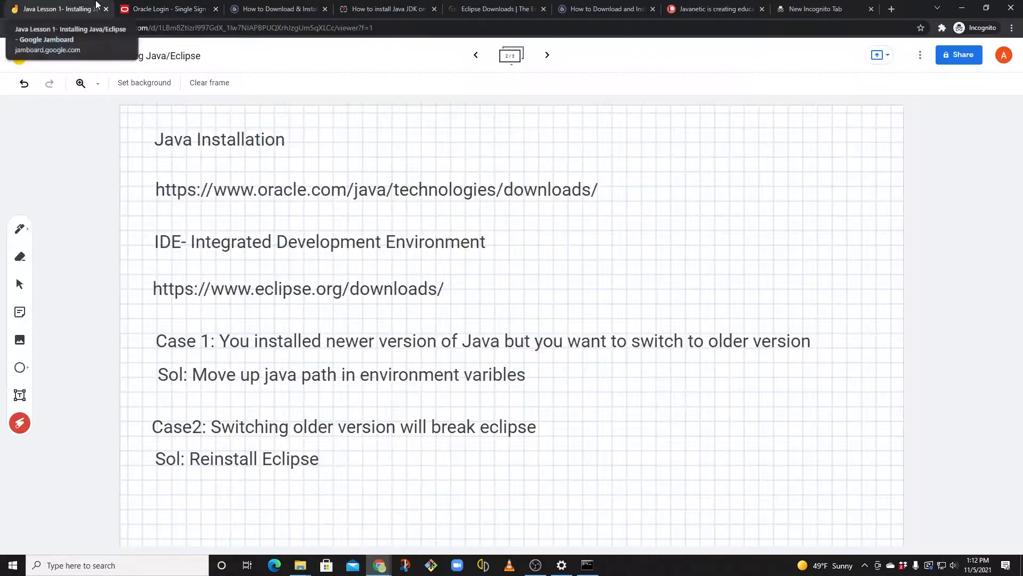
click(133, 9)
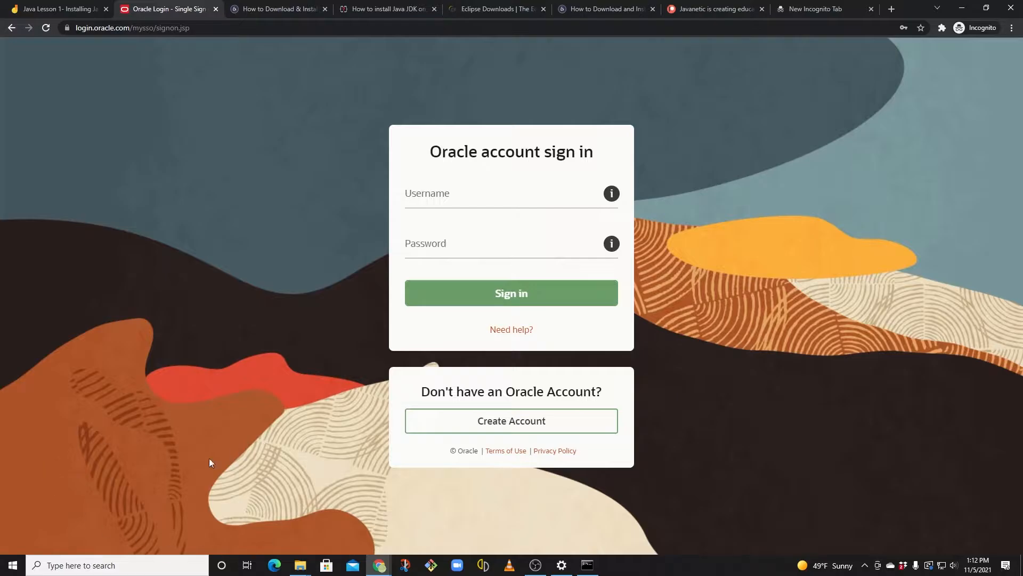
Review the guru99 guide's JDK 8 installation steps, from running the installer through closing the completed setup
click(282, 8)
scroll(350, 194, up, 7)
scroll(361, 253, up, 20)
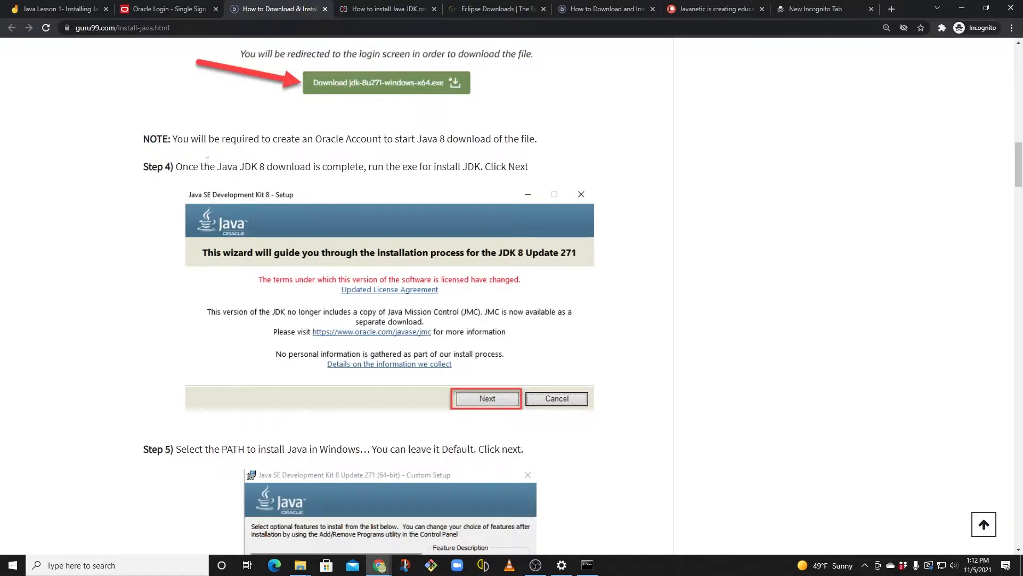
scroll(268, 163, down, 1)
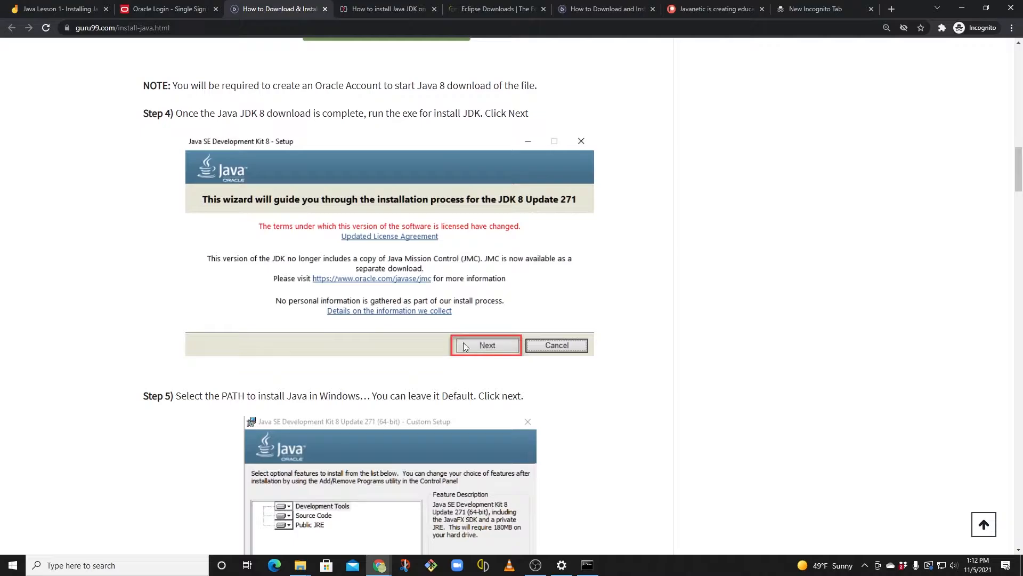
scroll(463, 342, down, 5)
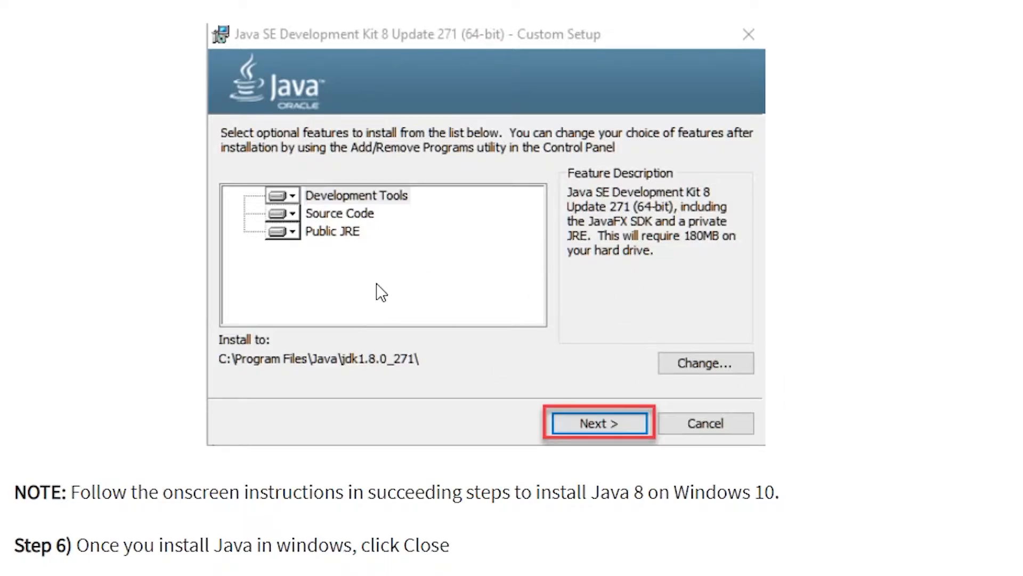
scroll(699, 293, down, 4)
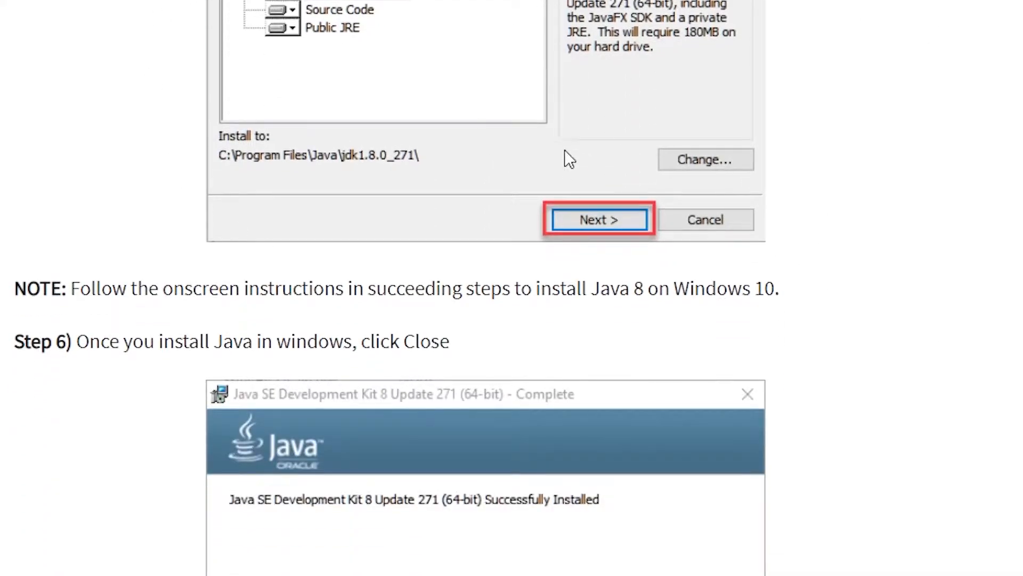
scroll(565, 151, down, 4)
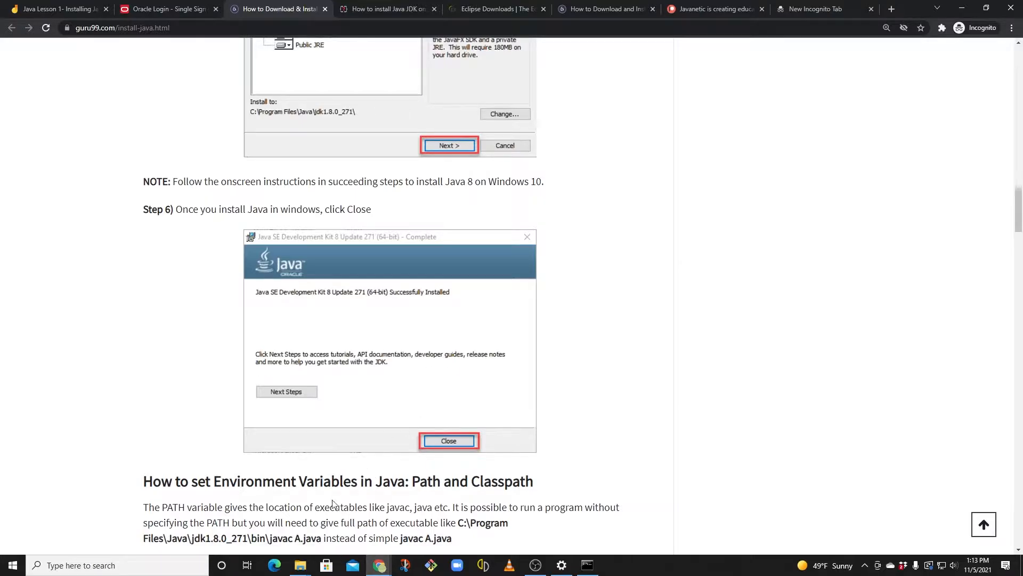
Switch to the File Explorer window and open the Java folder inside Program Files on the C: drive
mouse_move(302, 565)
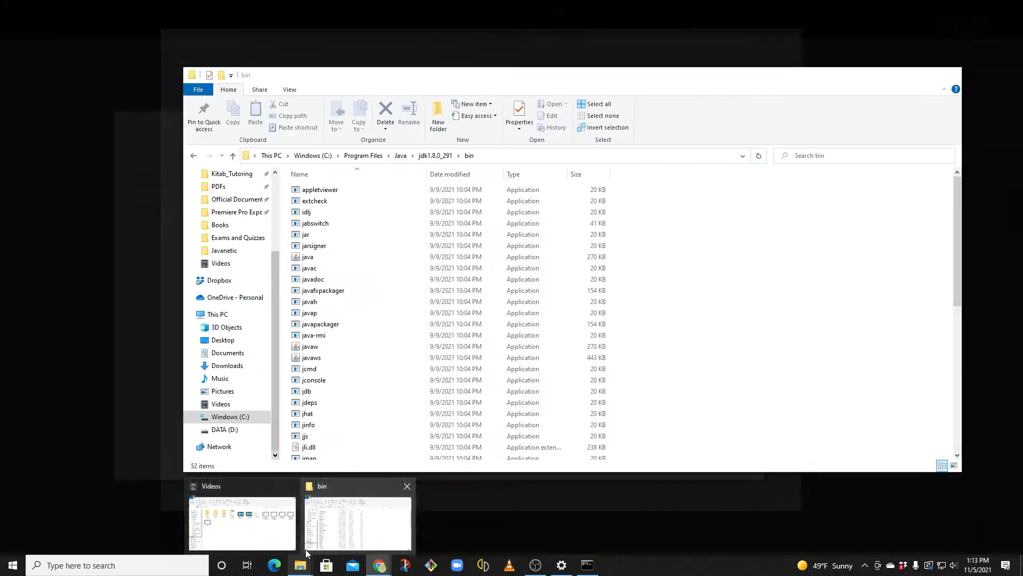
click(319, 526)
click(222, 317)
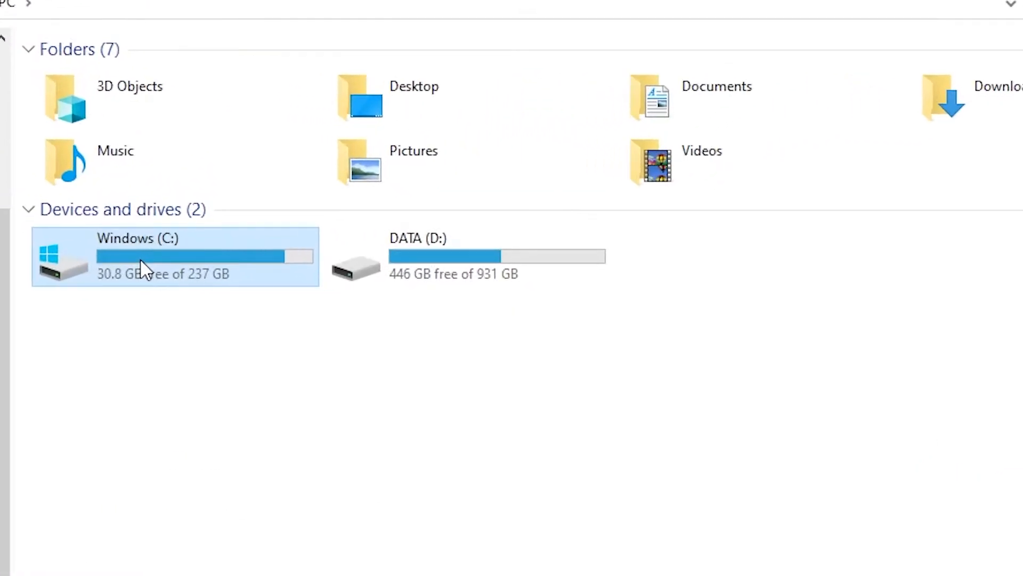
double_click(335, 280)
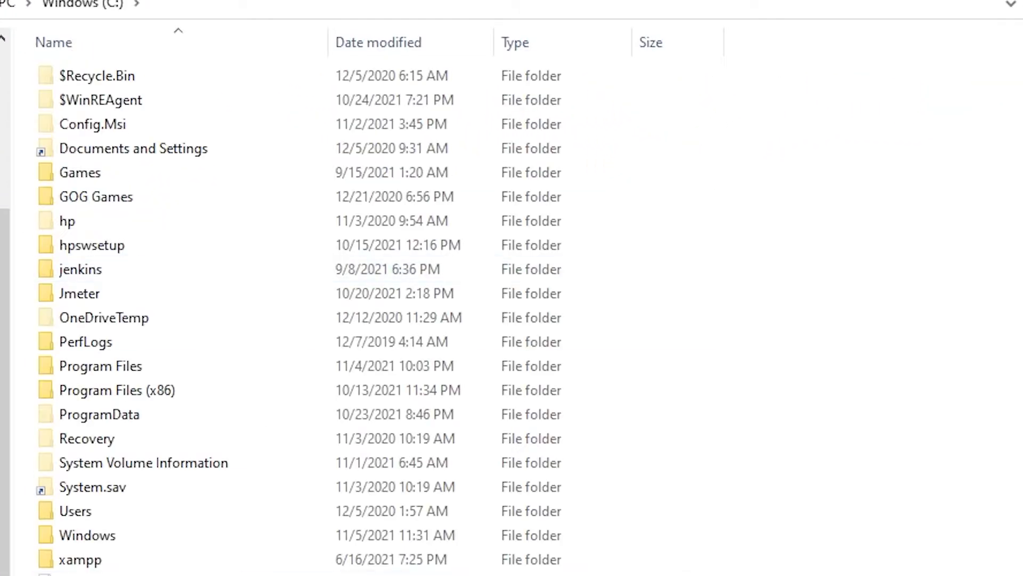
click(123, 367)
double_click(124, 367)
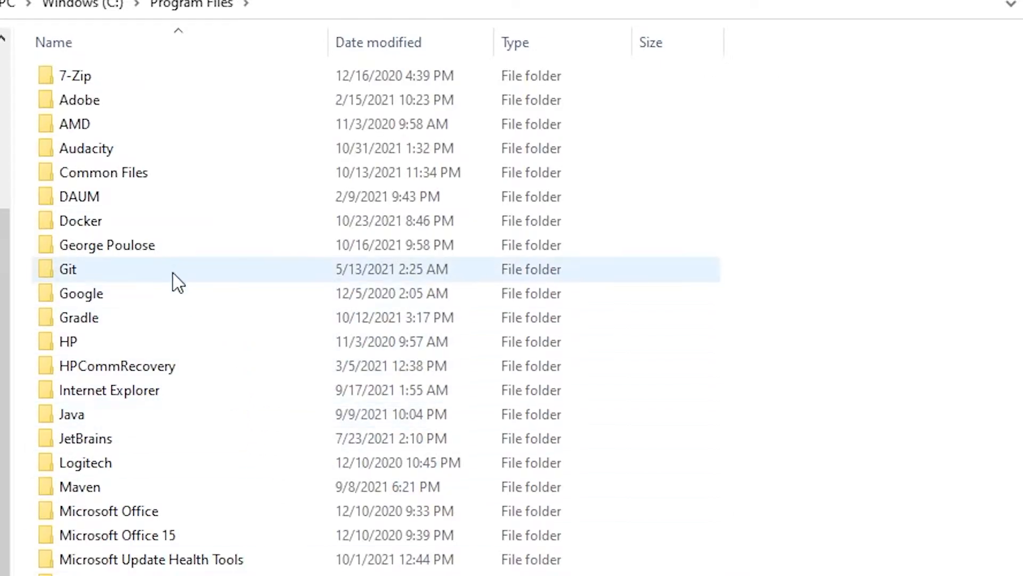
double_click(144, 414)
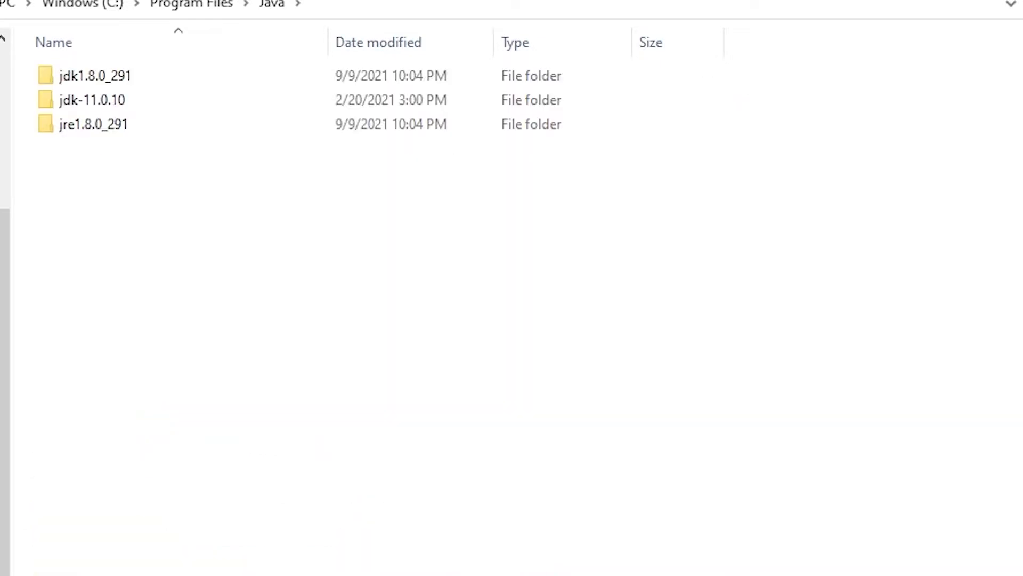
Examine the JDK and JRE folders to identify the Java versions installed on the computer
drag(530, 485, 155, 78)
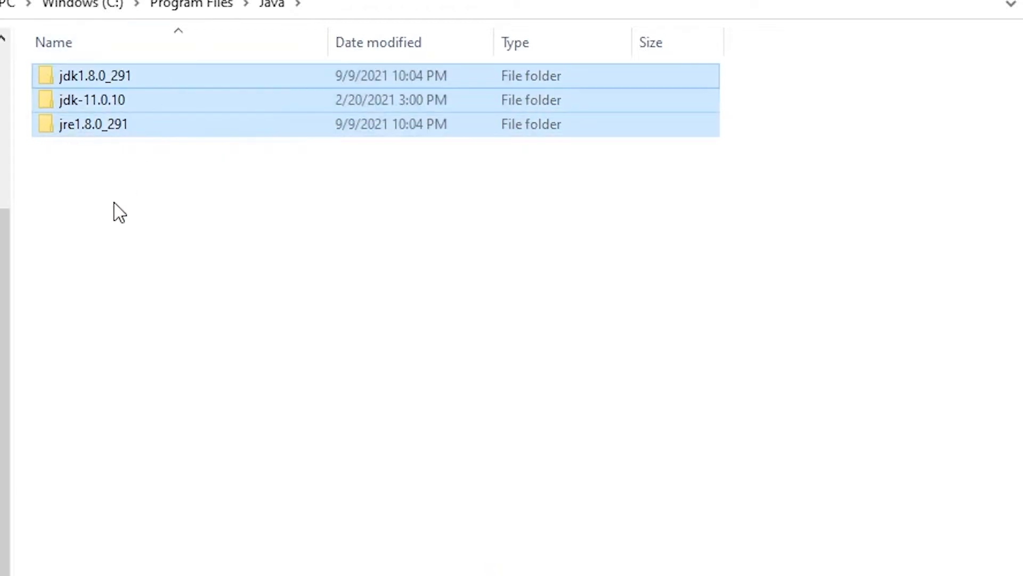
click(99, 285)
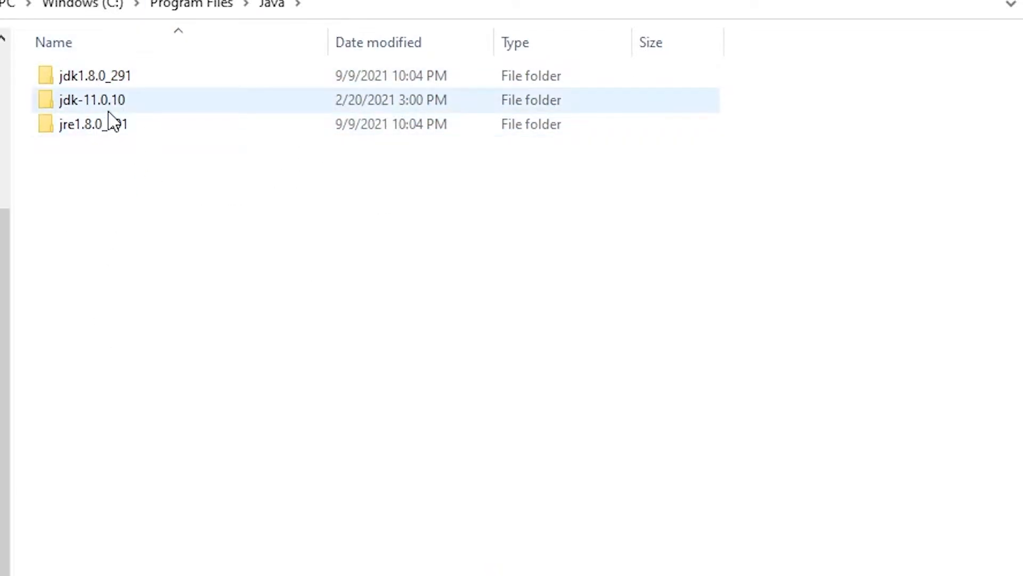
mouse_move(127, 109)
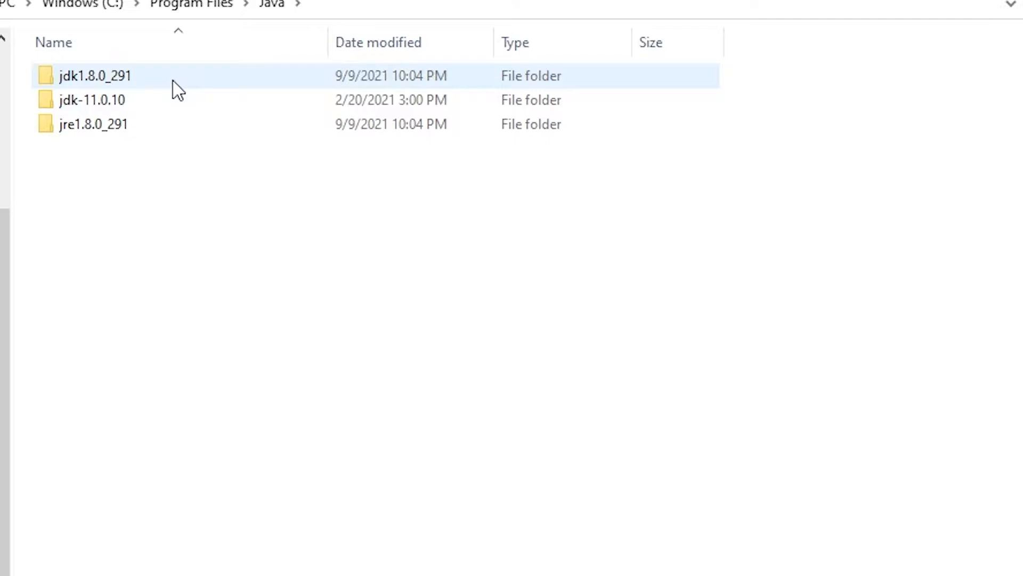
click(94, 133)
right_click(93, 133)
click(41, 162)
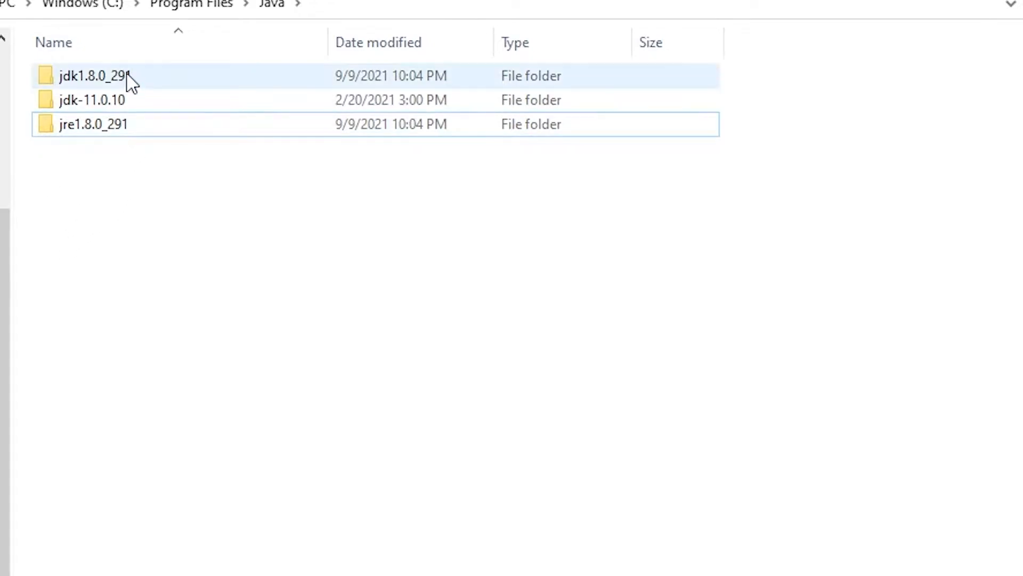
click(116, 128)
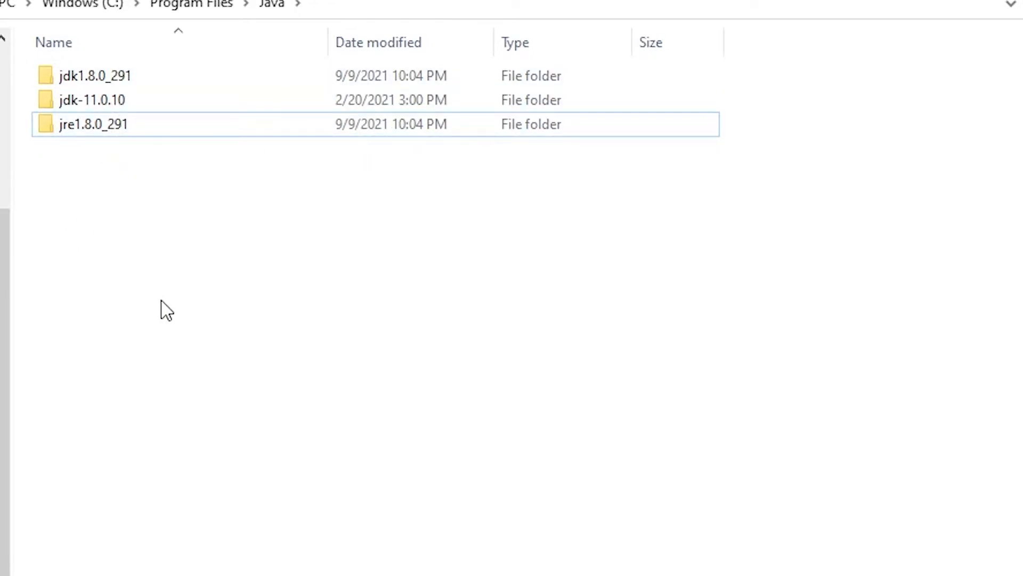
Open Control Panel's list of installed programs and select Java SE Development Kit 8 Update 291 (64-bit)
click(157, 571)
text(c)
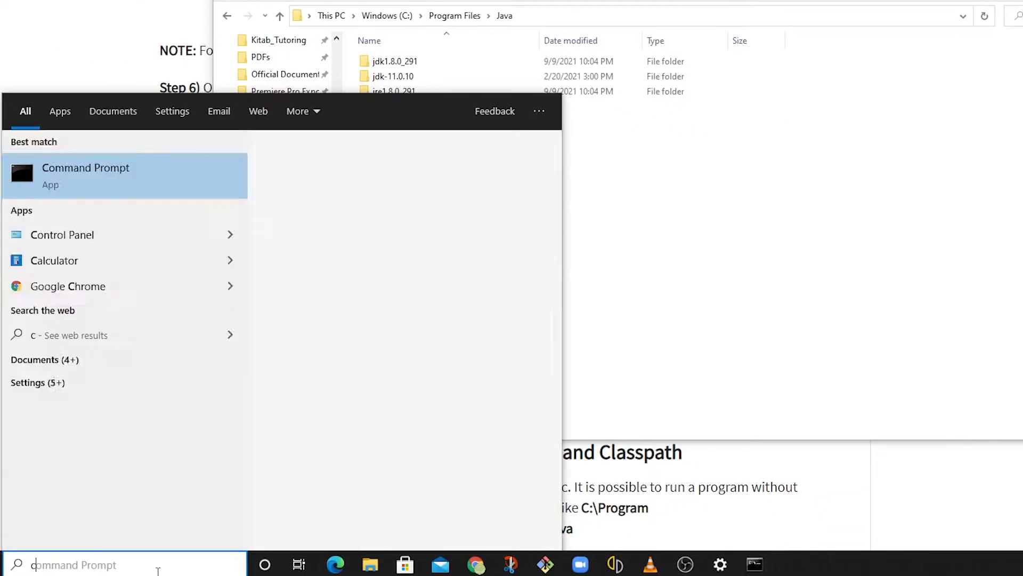
text(on)
key(Return)
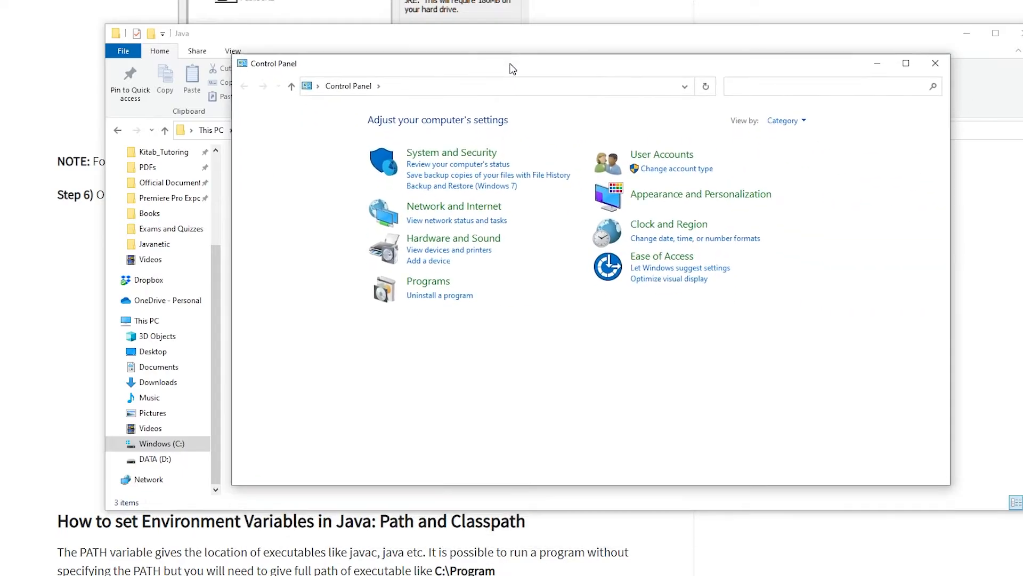
click(437, 292)
scroll(637, 273, down, 7)
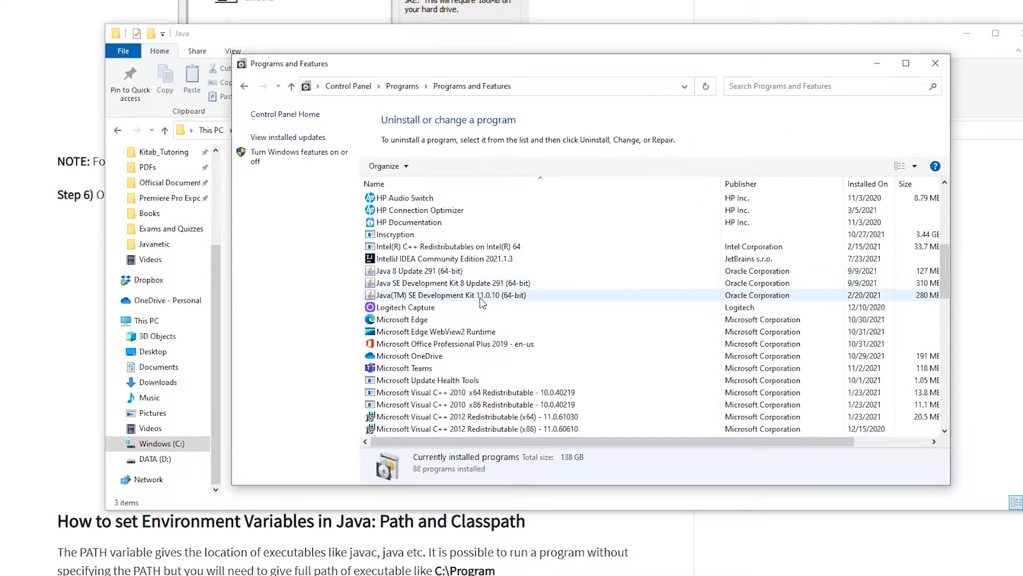
click(452, 285)
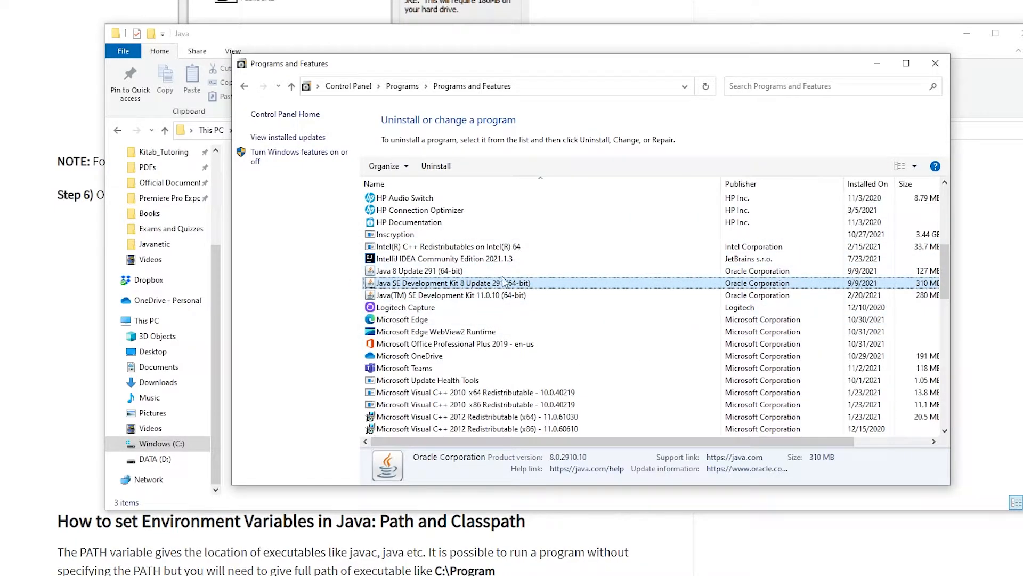
Minimize the Programs and Features window and open the bin folder inside jdk1.8.0_291
click(876, 64)
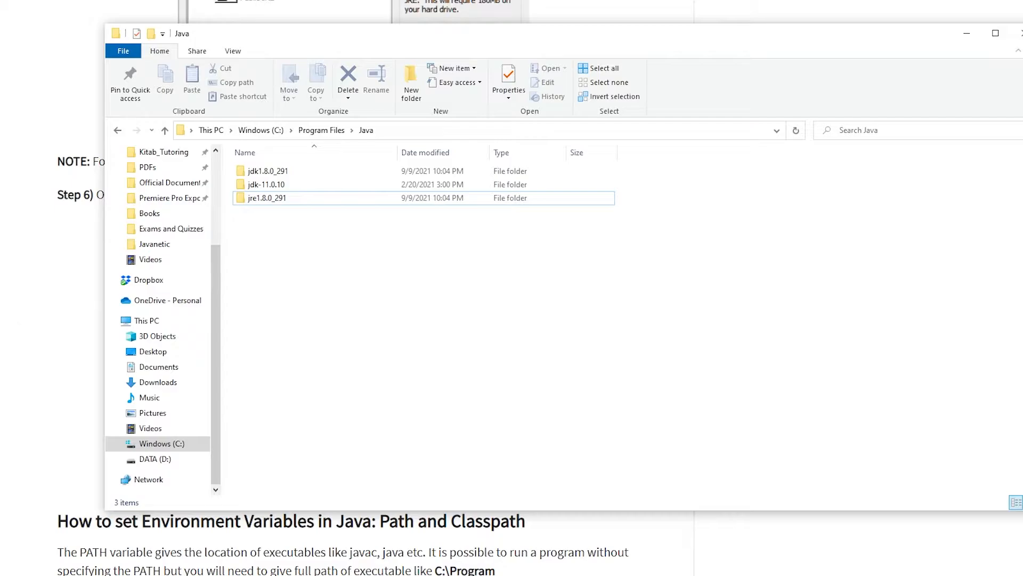
click(344, 202)
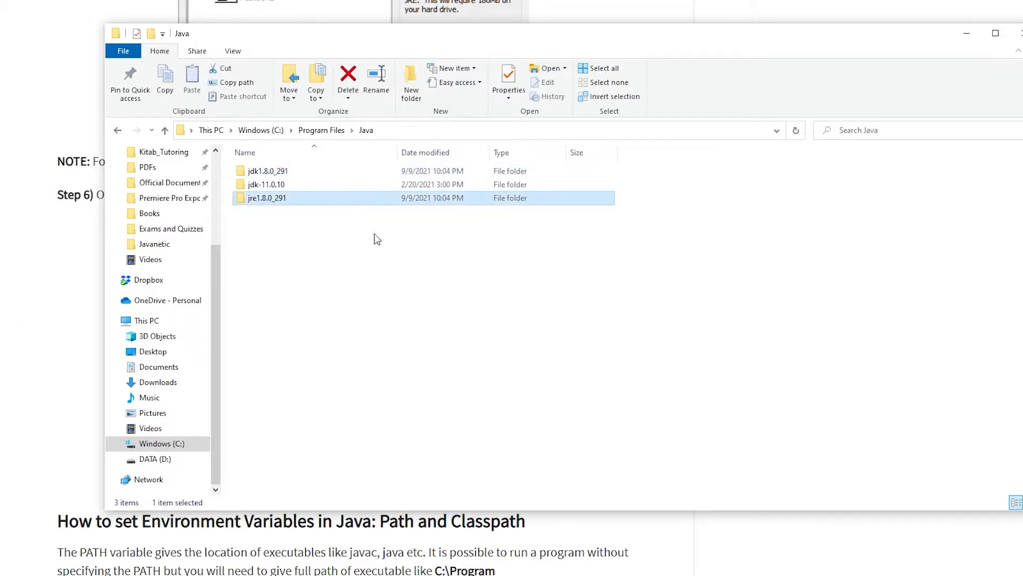
click(287, 171)
double_click(288, 173)
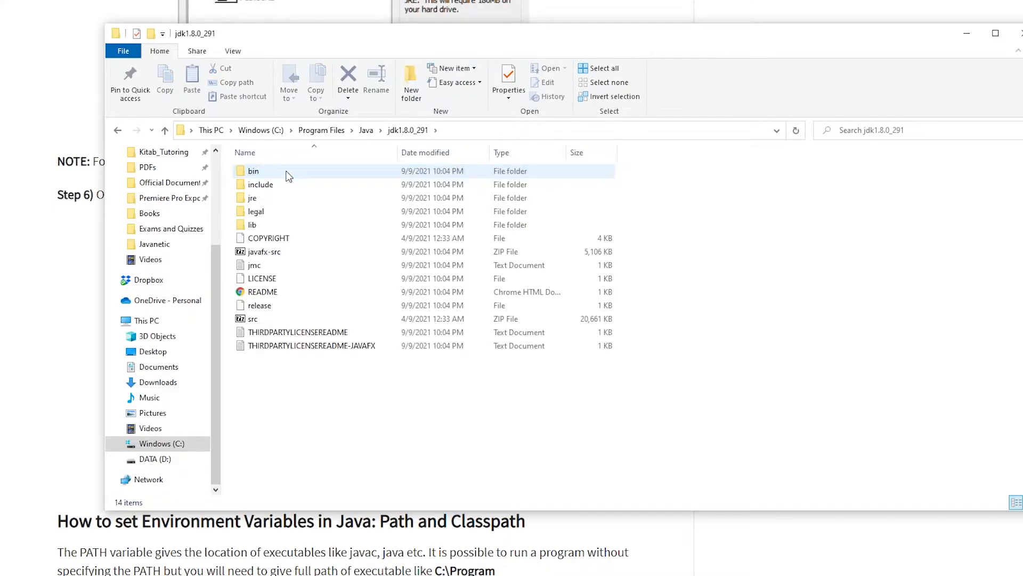
double_click(288, 173)
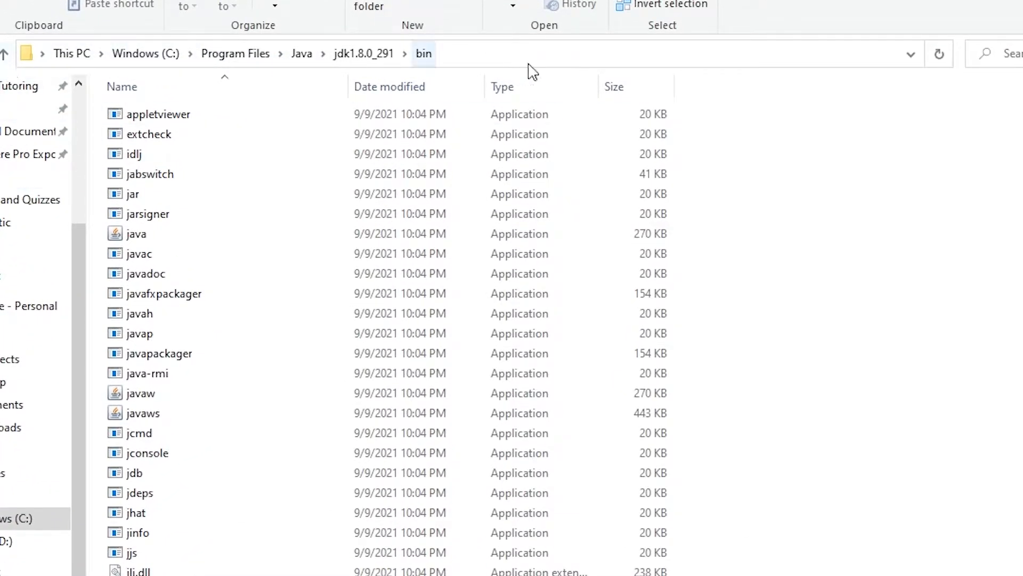
Copy the full folder path C:\Program Files\Java\jdk1.8.0_291\bin from File Explorer
click(815, 59)
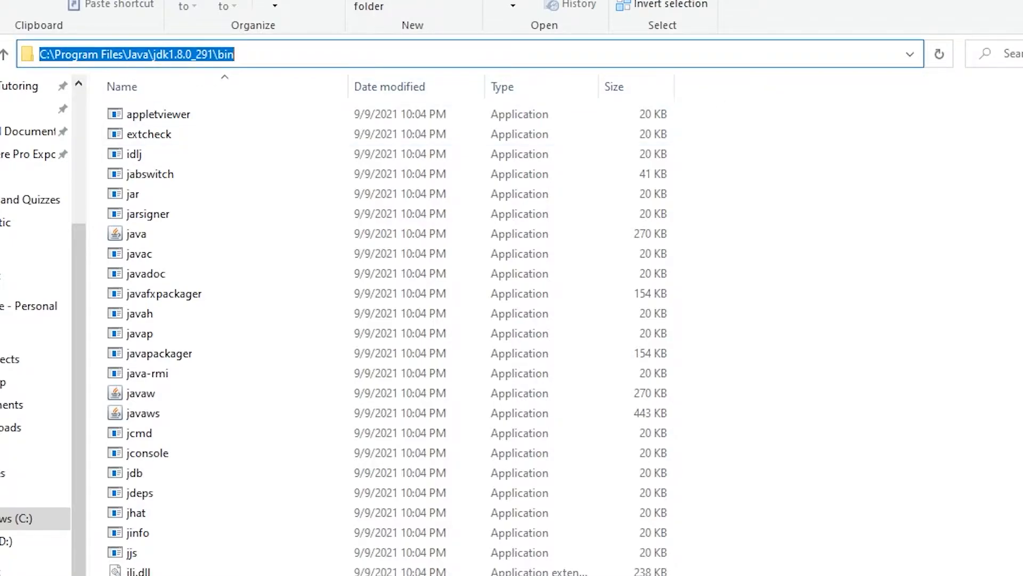
key(Escape)
click(744, 55)
right_click(177, 56)
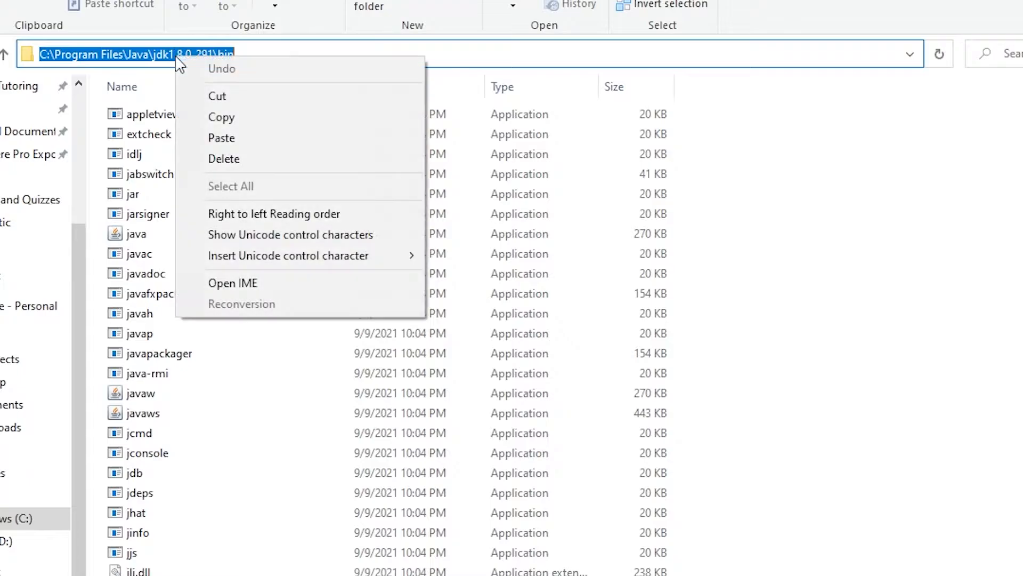
click(238, 124)
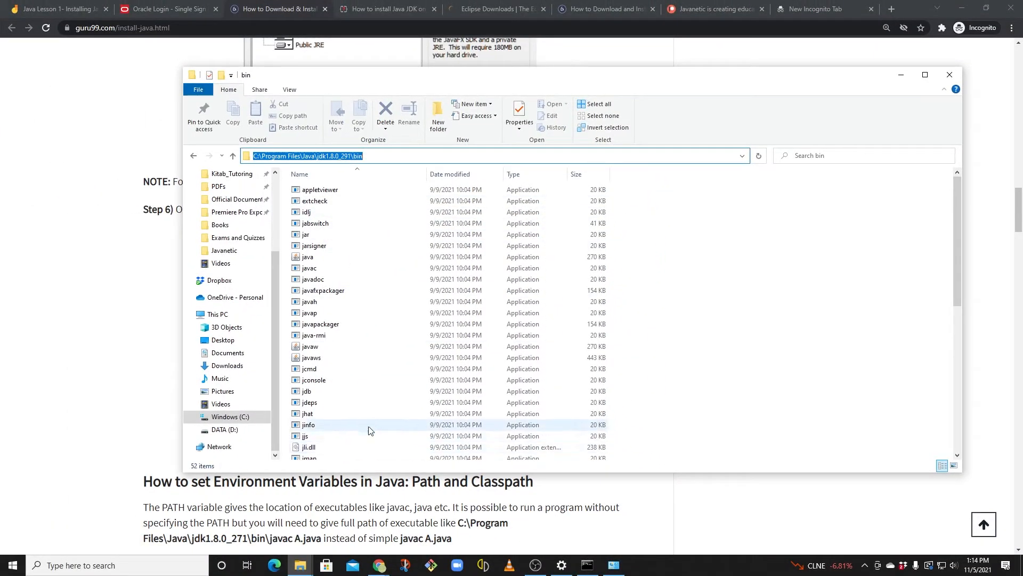
Open the Environment Variables dialog through This PC's properties and the advanced system settings
mouse_move(301, 564)
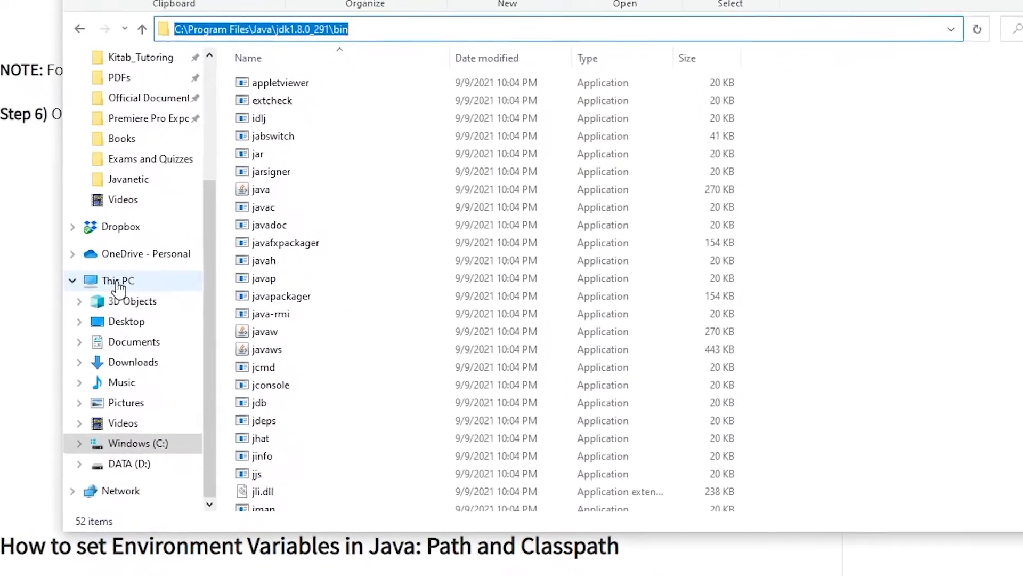
right_click(78, 271)
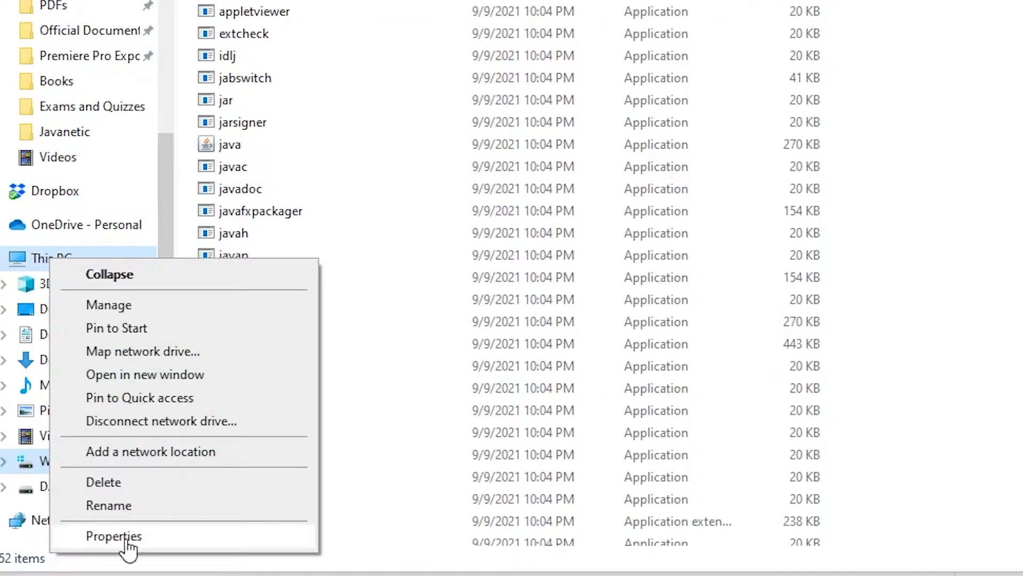
click(127, 541)
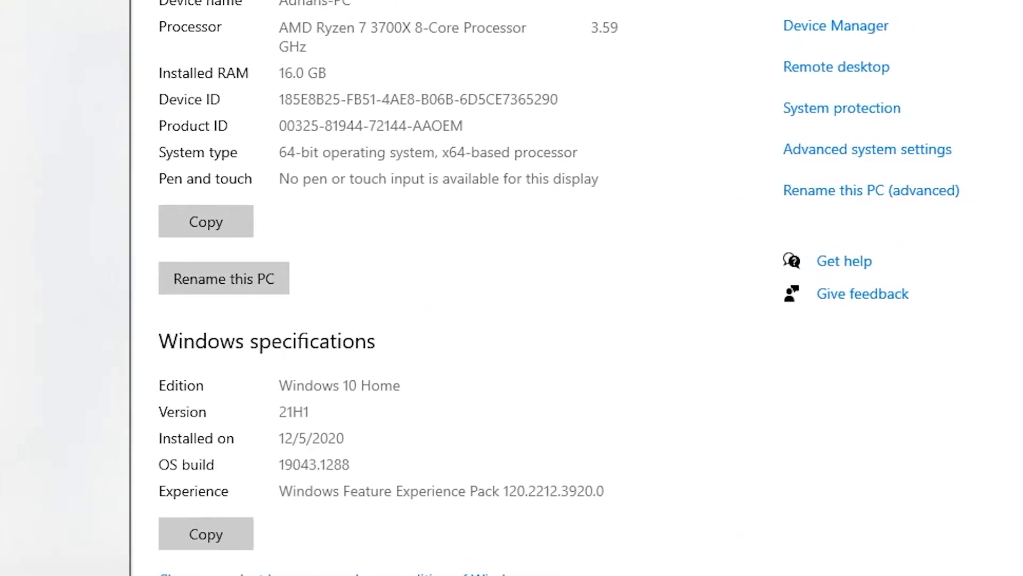
click(825, 153)
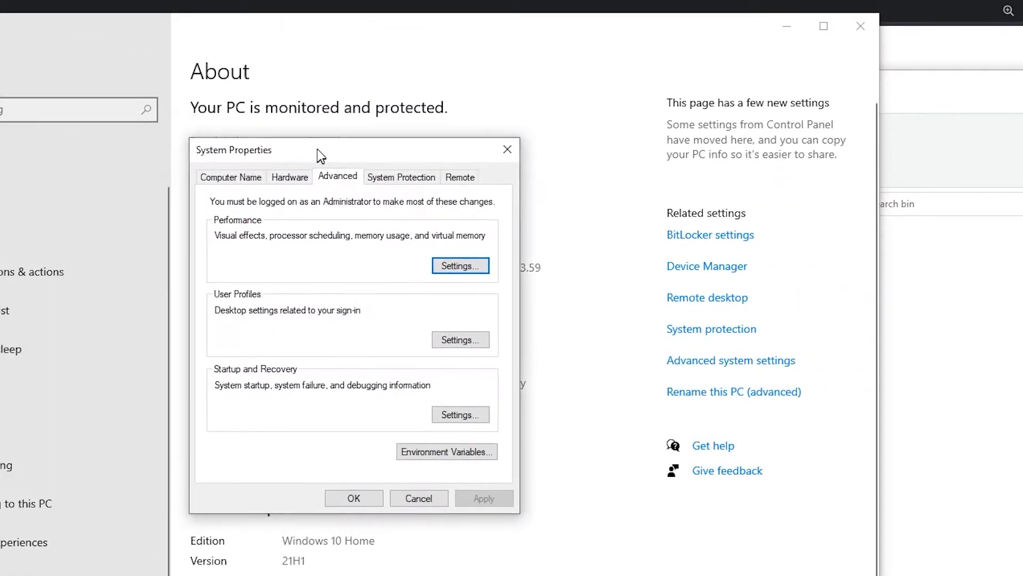
drag(318, 149, 322, 139)
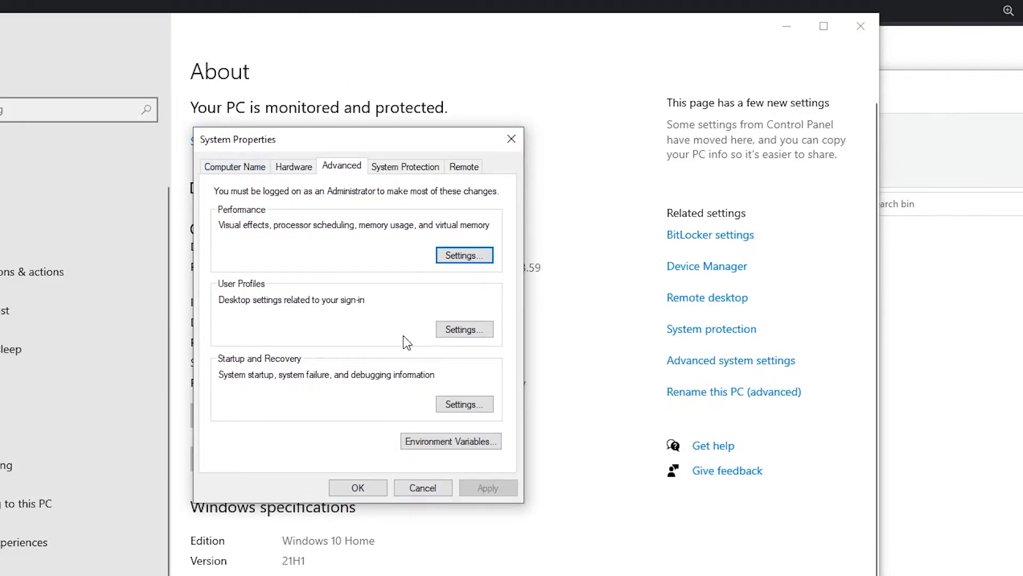
click(454, 265)
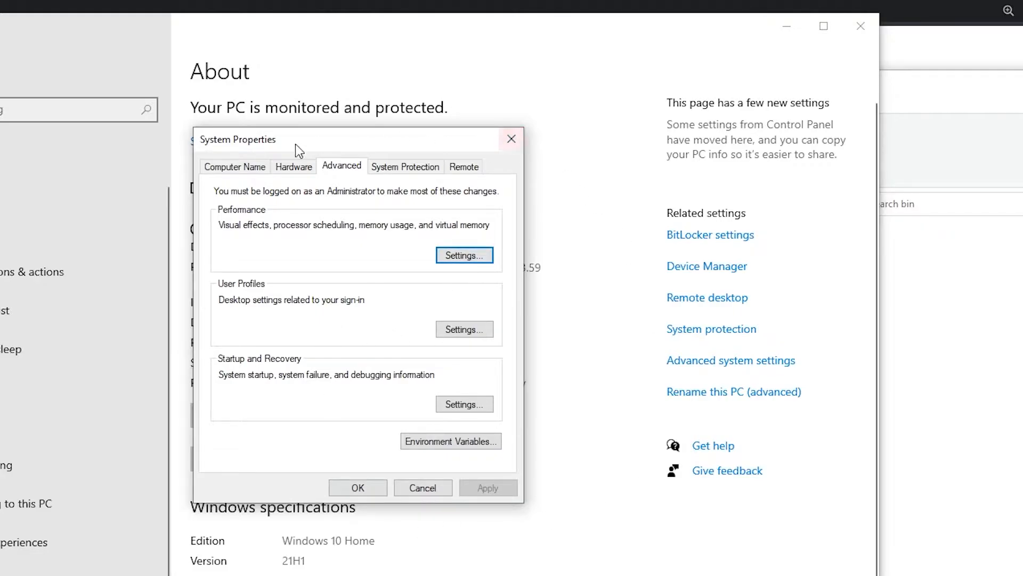
click(470, 443)
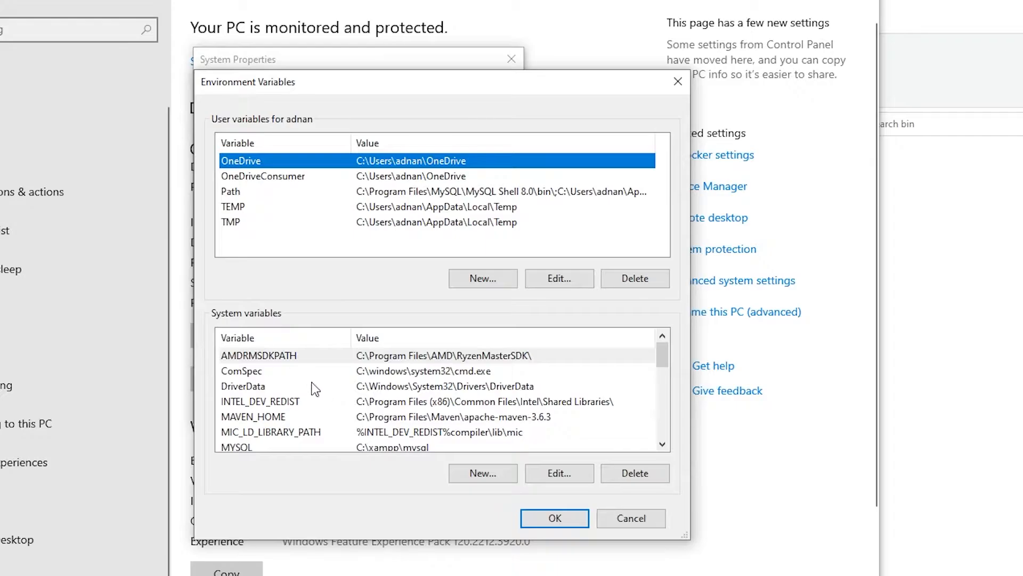
Open the Path variable under System variables for editing
scroll(314, 386, down, 2)
scroll(314, 390, down, 1)
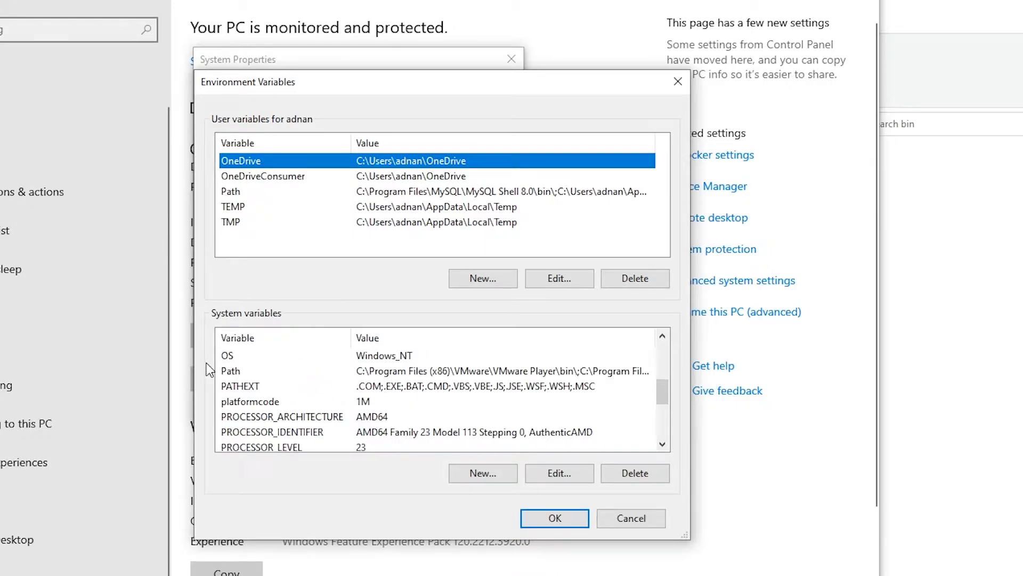
click(248, 373)
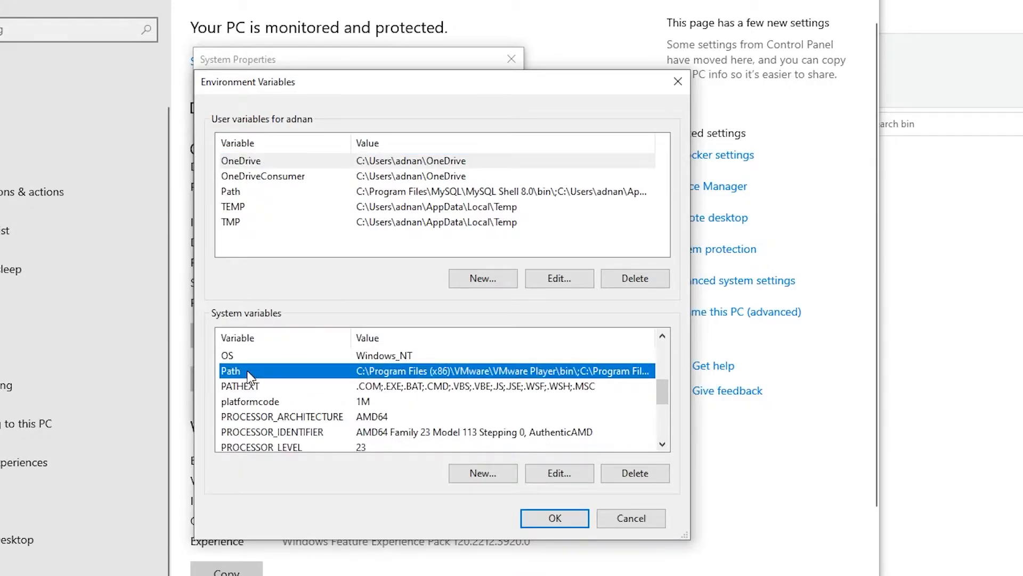
click(539, 472)
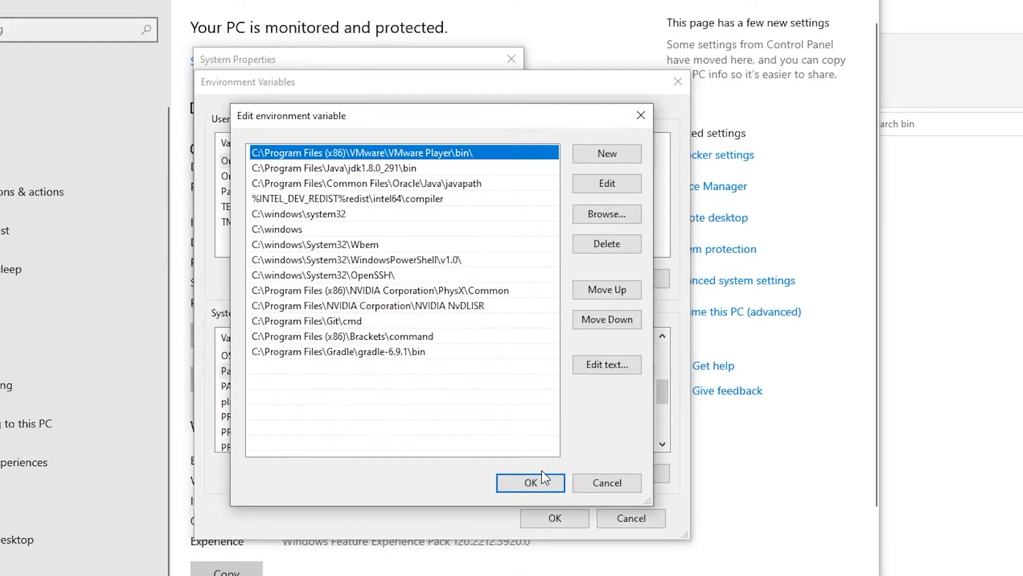
Add the copied path C:\Program Files\Java\jdk1.8.0_291\bin as a new entry at the end of the Path variable
click(267, 366)
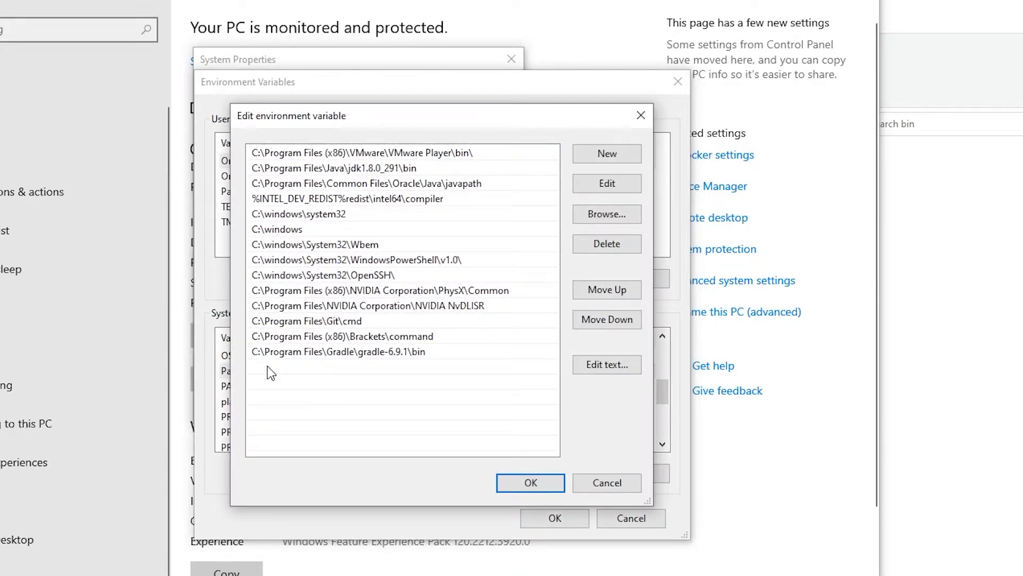
click(634, 154)
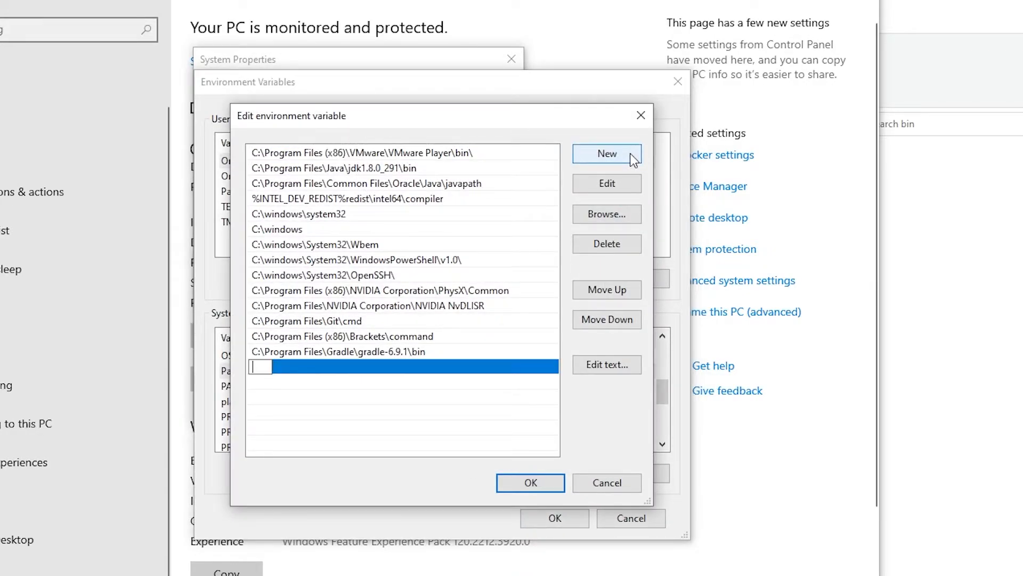
right_click(267, 368)
click(302, 436)
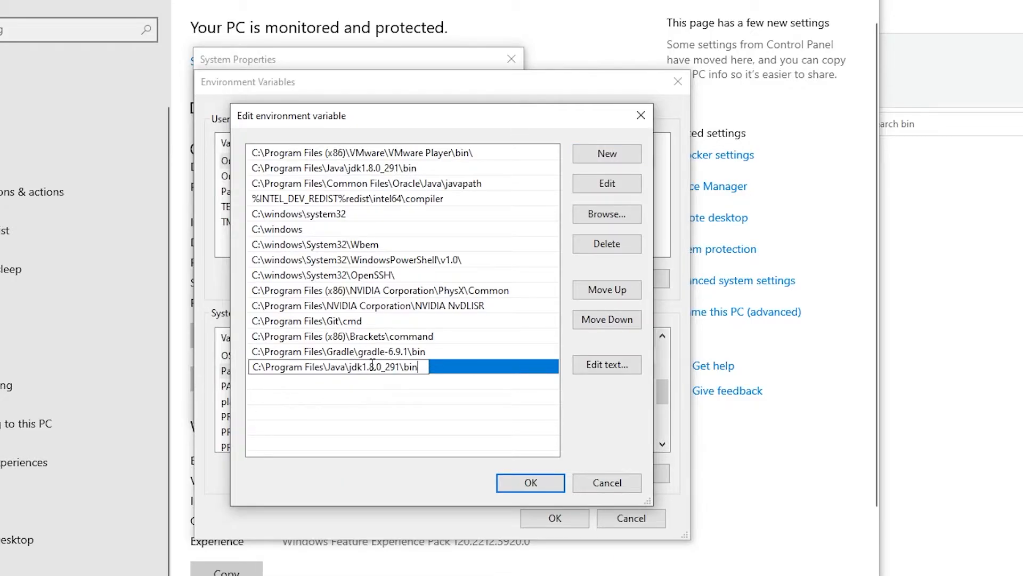
drag(425, 367, 252, 367)
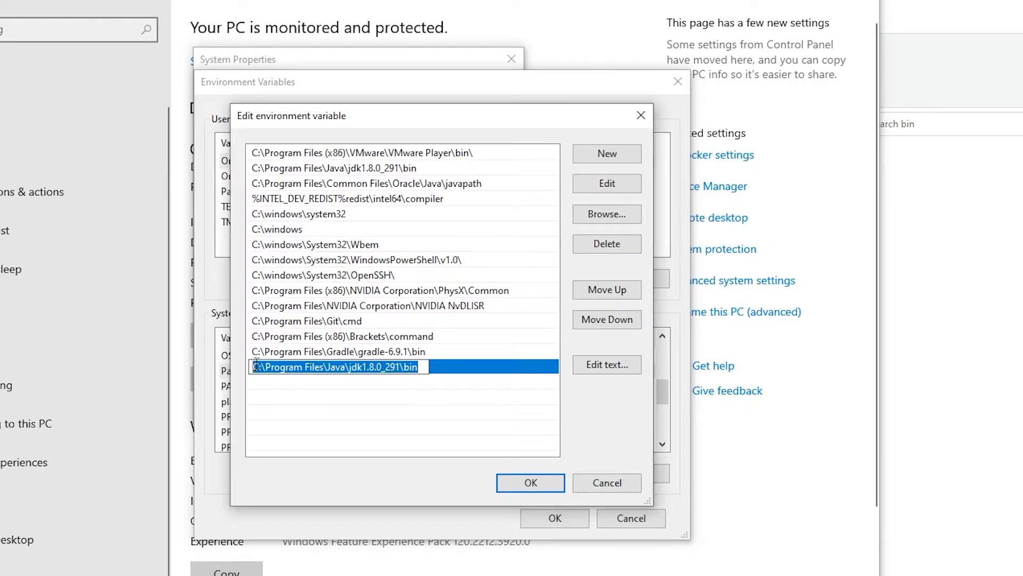
right_click(254, 367)
click(251, 381)
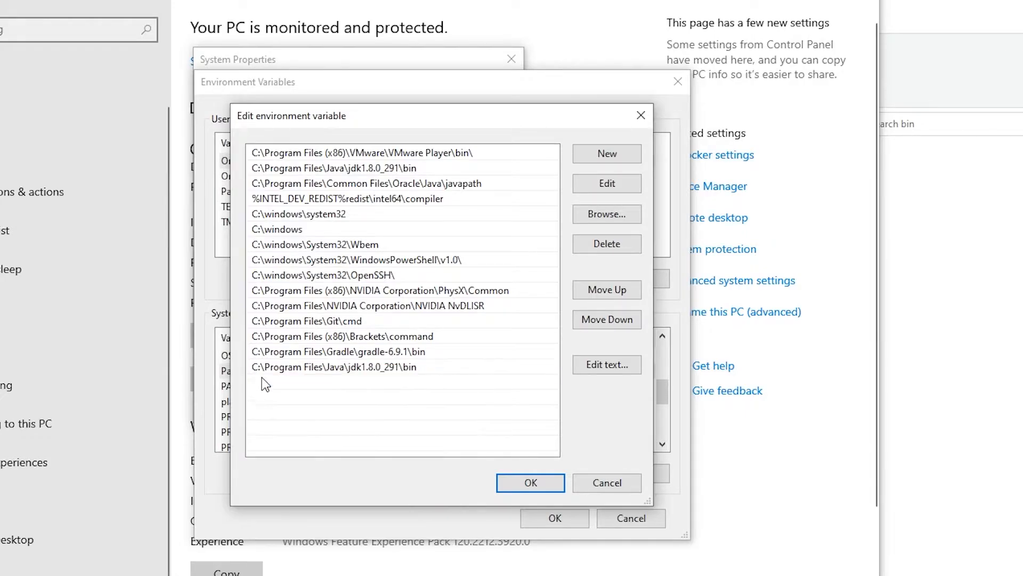
Remove the duplicate C:\Program Files\Java\jdk1.8.0_291\bin entry from the end of the Path list
double_click(379, 366)
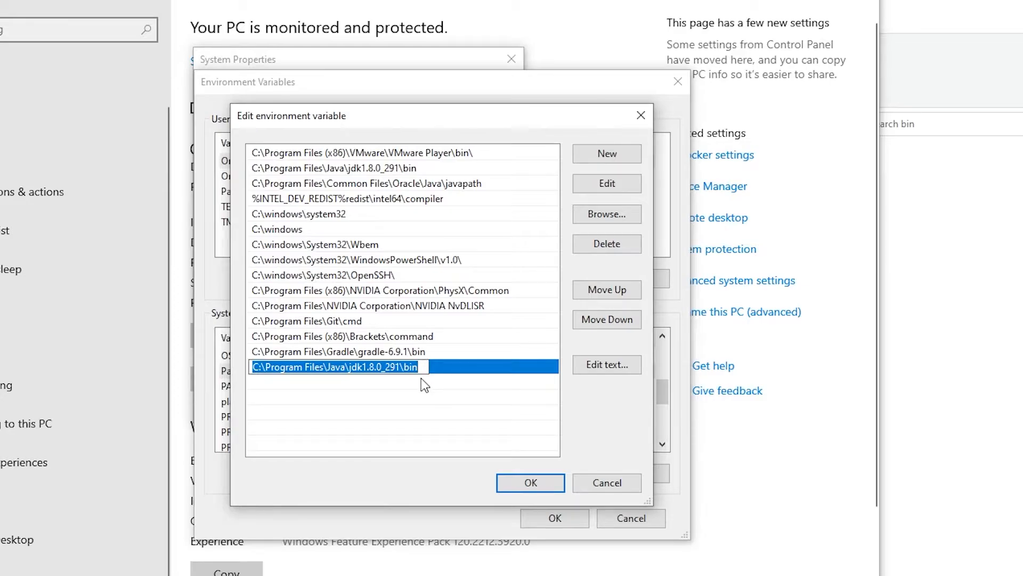
key(BackSpace)
click(425, 395)
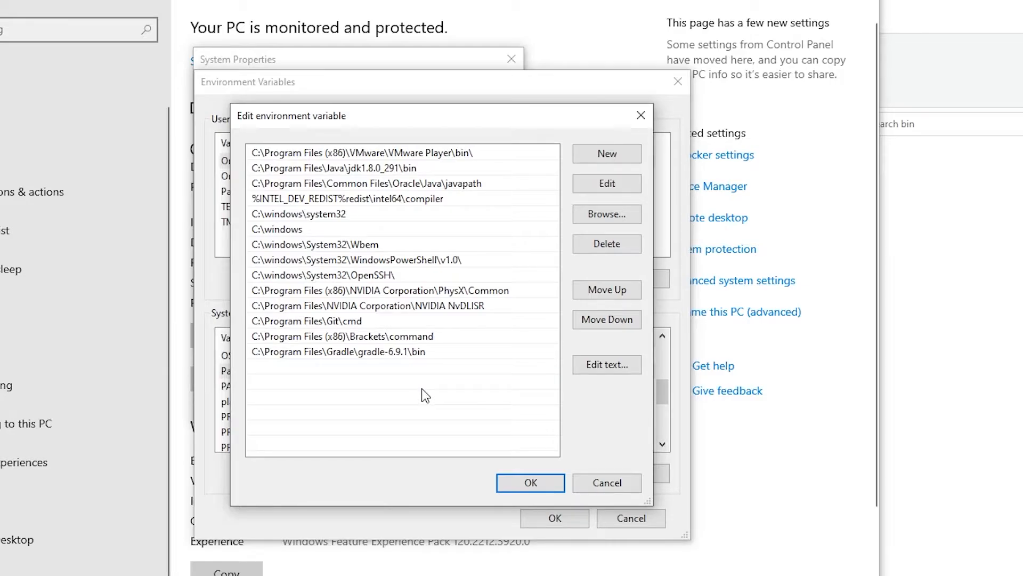
Select the existing jdk1.8.0_291\bin entry in the Path list, and confirm and close the Path, Environment Variables and System Properties dialogs
click(406, 170)
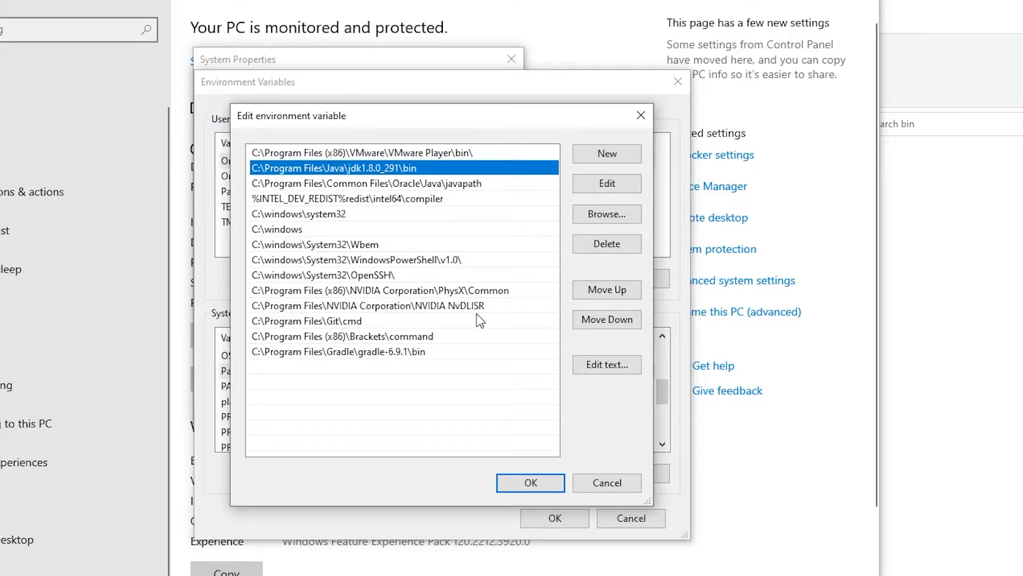
click(379, 351)
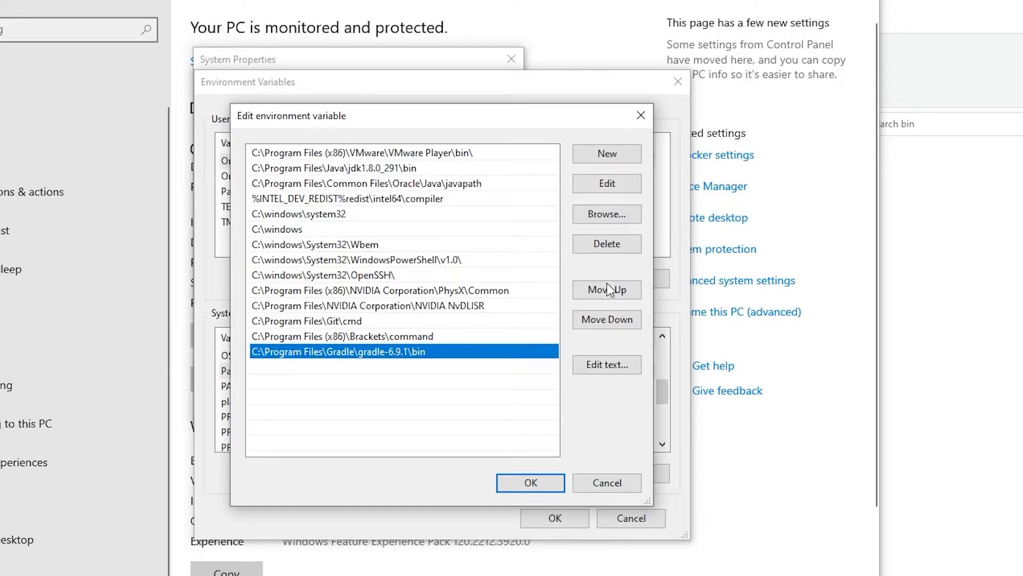
click(368, 169)
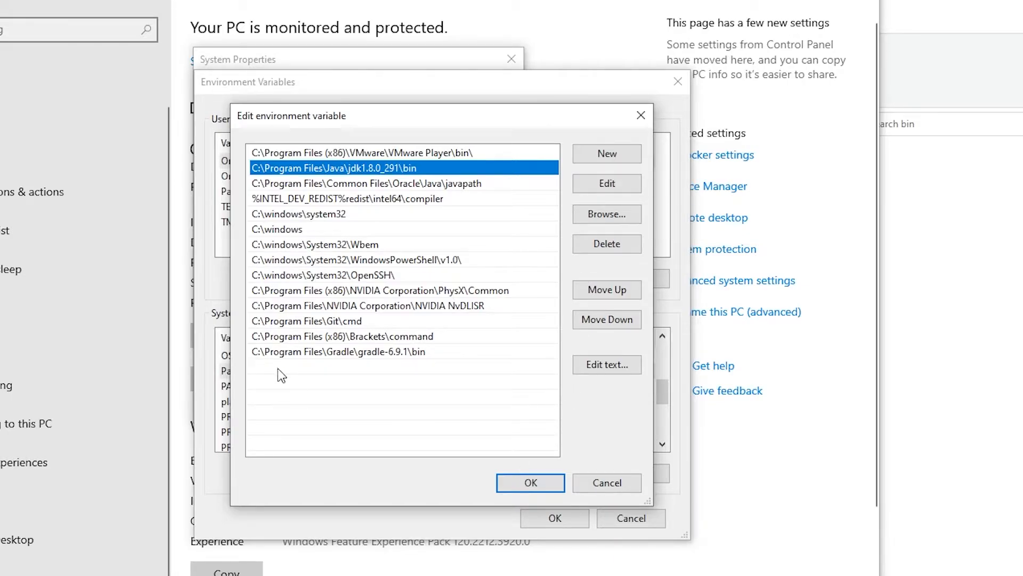
click(533, 483)
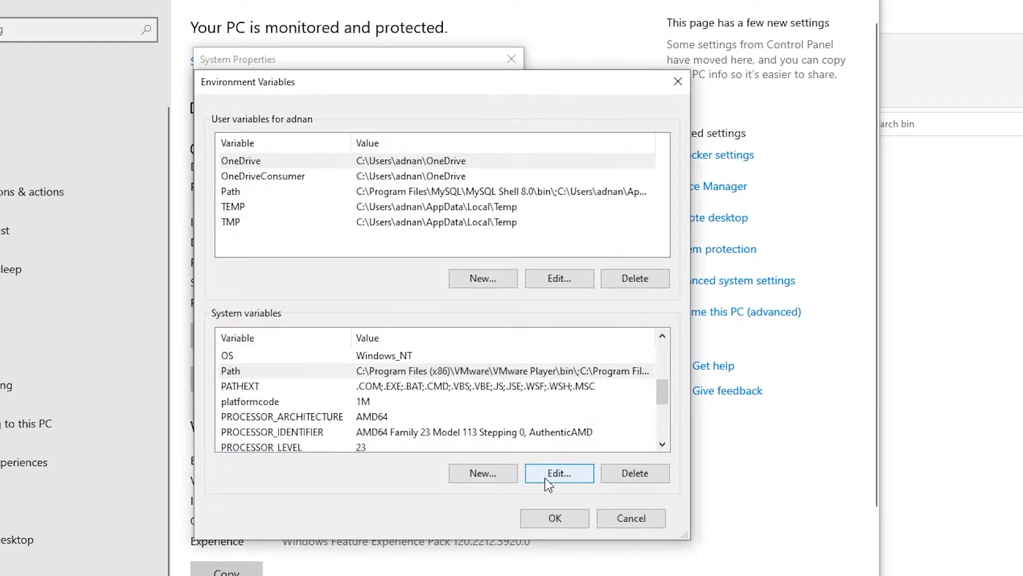
click(575, 512)
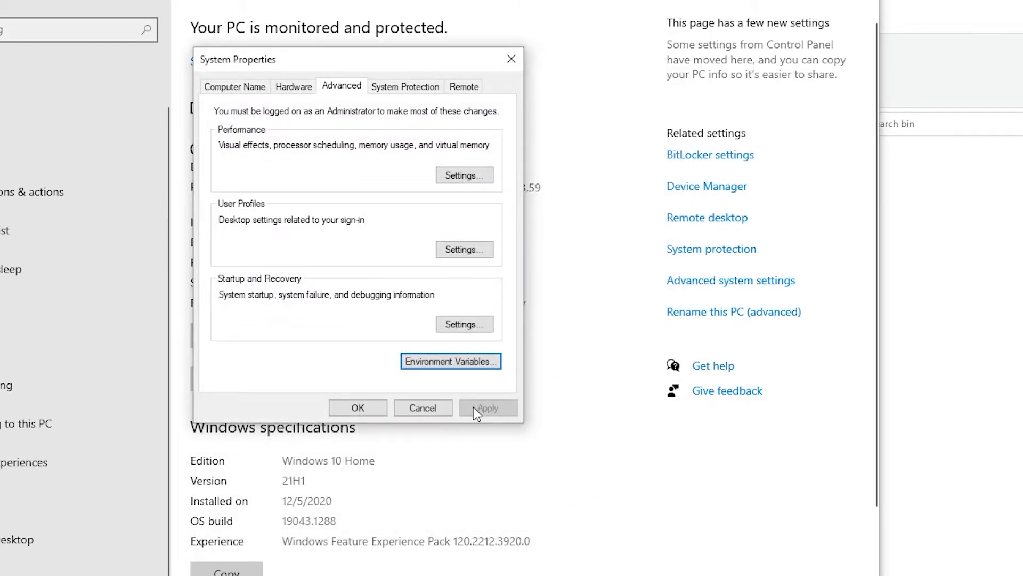
click(351, 409)
Search Windows for cmd and open Command Prompt
key(super+s)
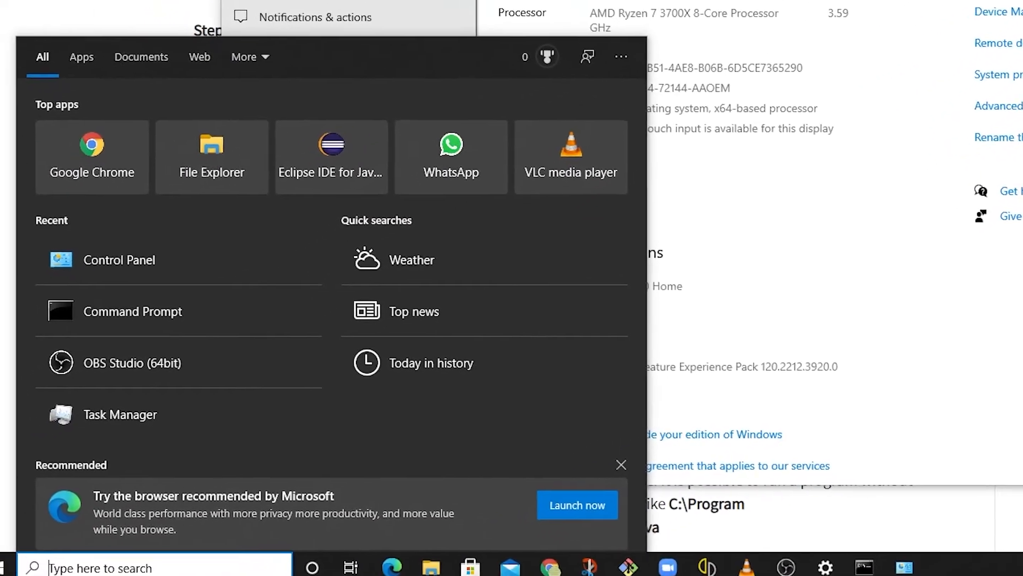
text(cmd)
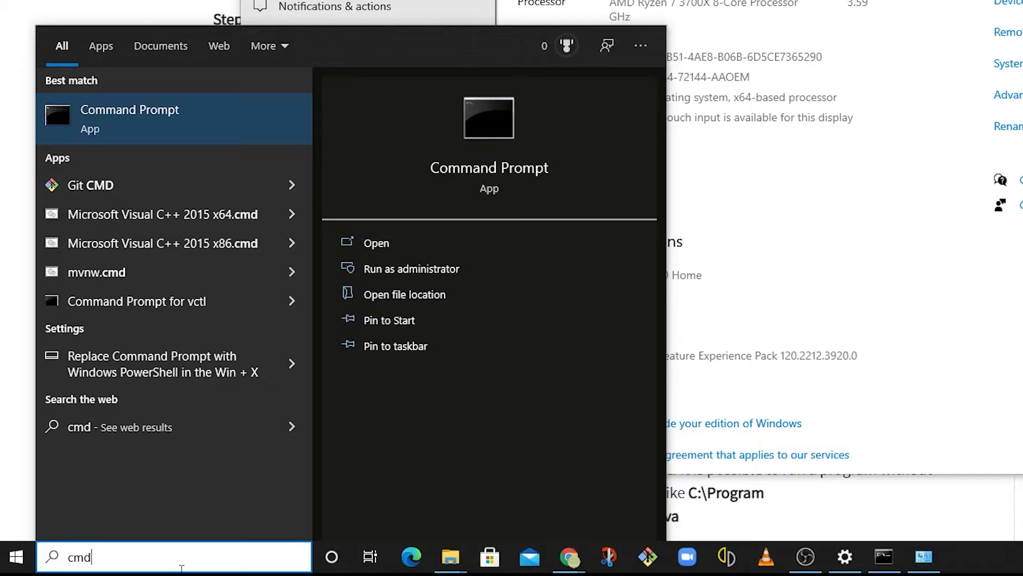
key(Return)
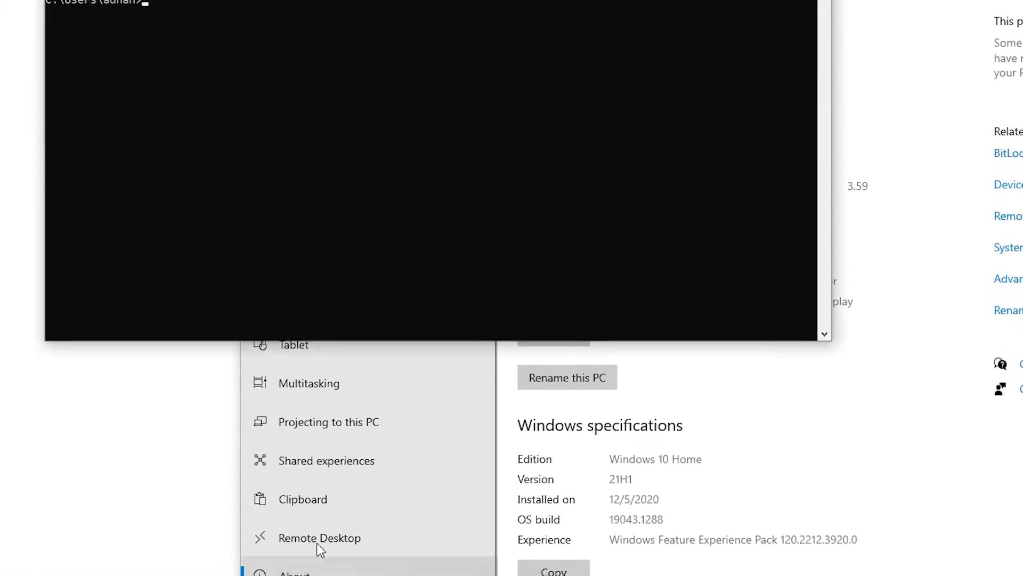
Reposition the Command Prompt window, enlarge its text, and run java -version to check the installed Java version
drag(226, 40, 404, 88)
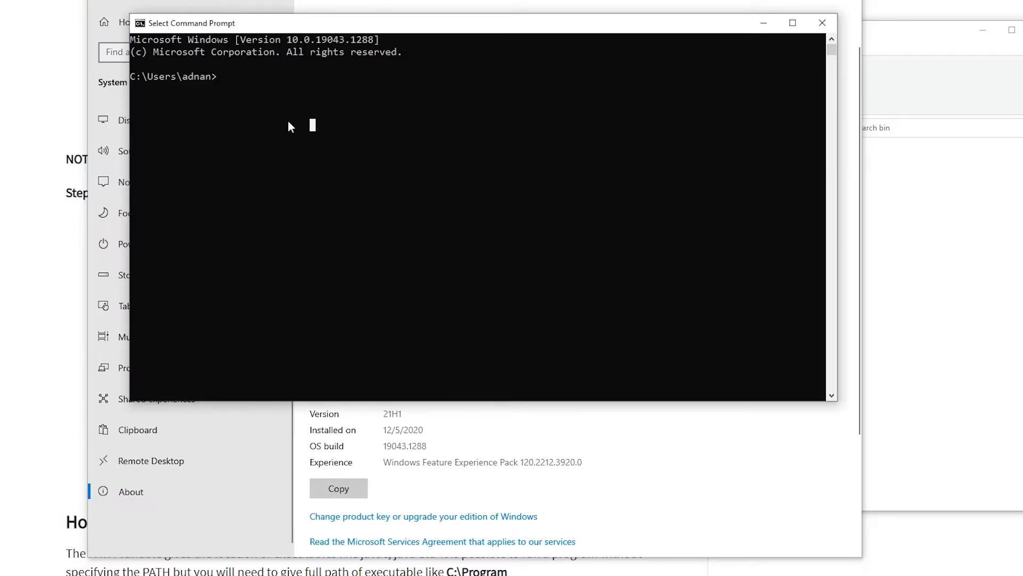
scroll(288, 119, up, 3)
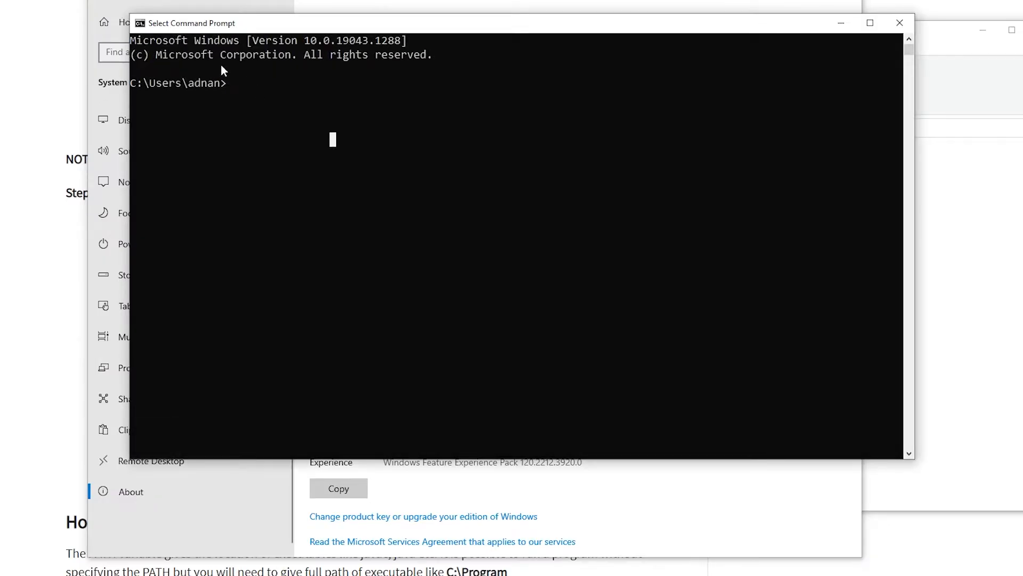
click(233, 83)
click(233, 83)
text(java)
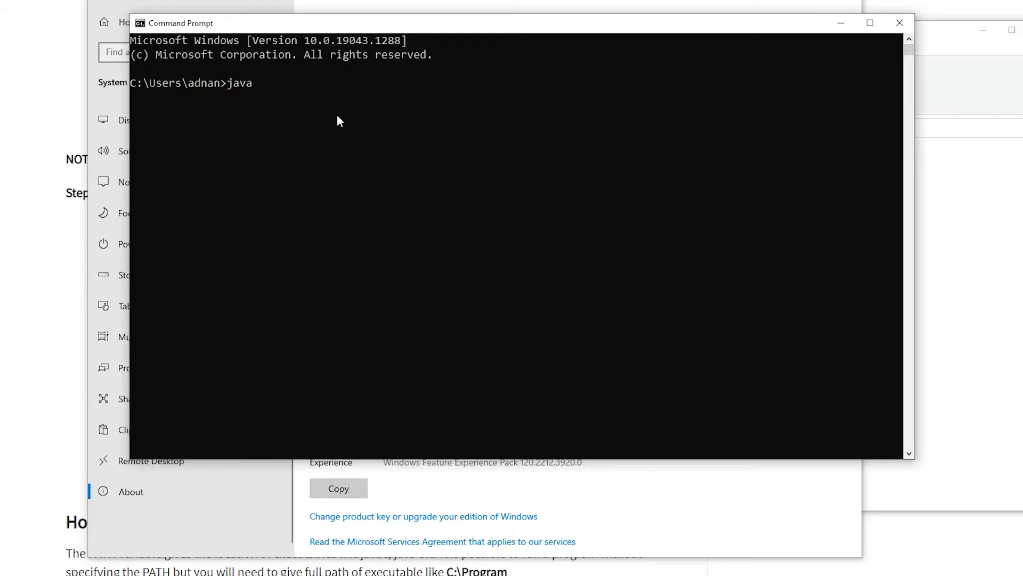
text( -version)
key(Return)
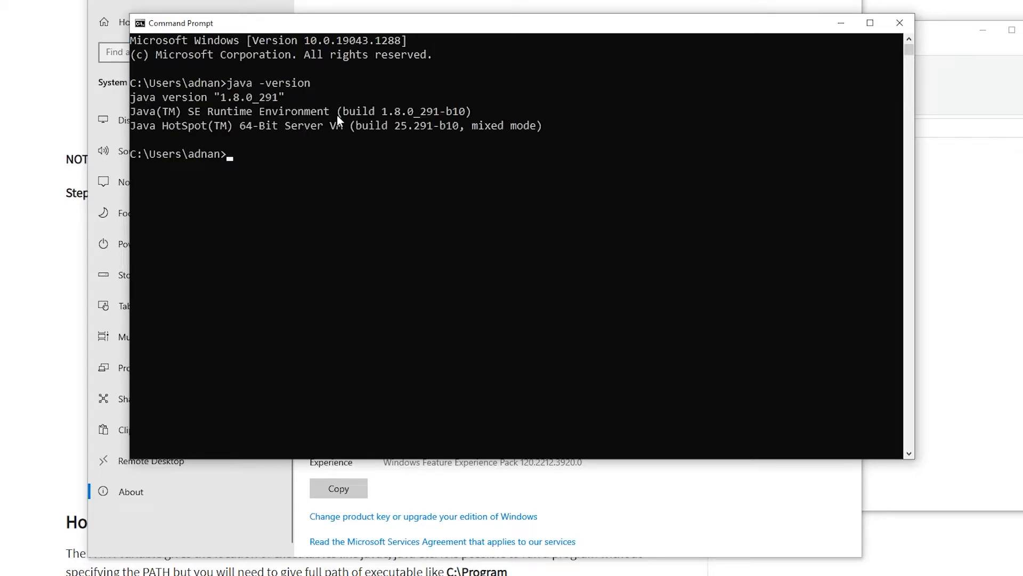
Highlight the version number in the java -version output
click(217, 98)
drag(218, 98, 264, 99)
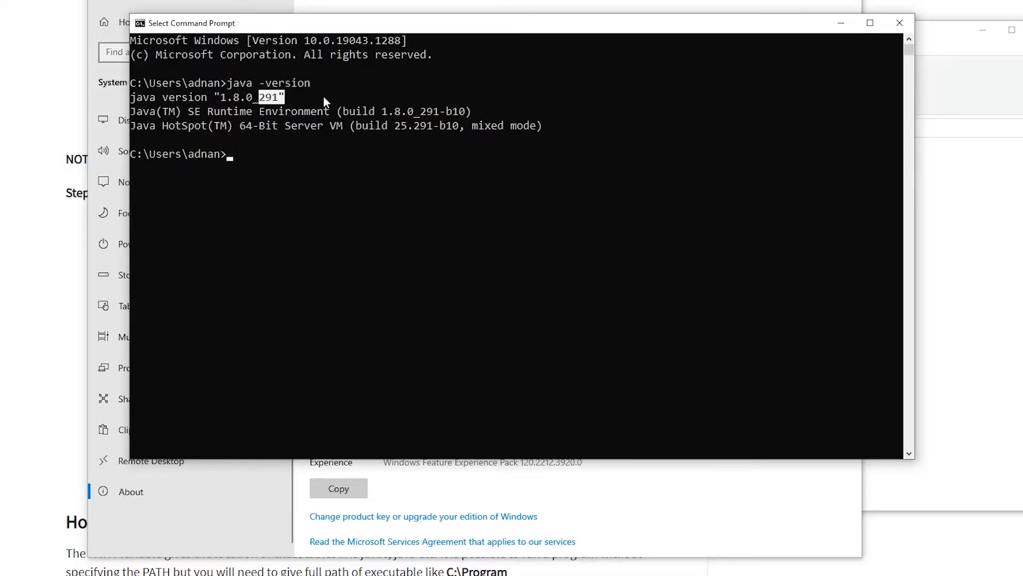
drag(217, 96, 241, 96)
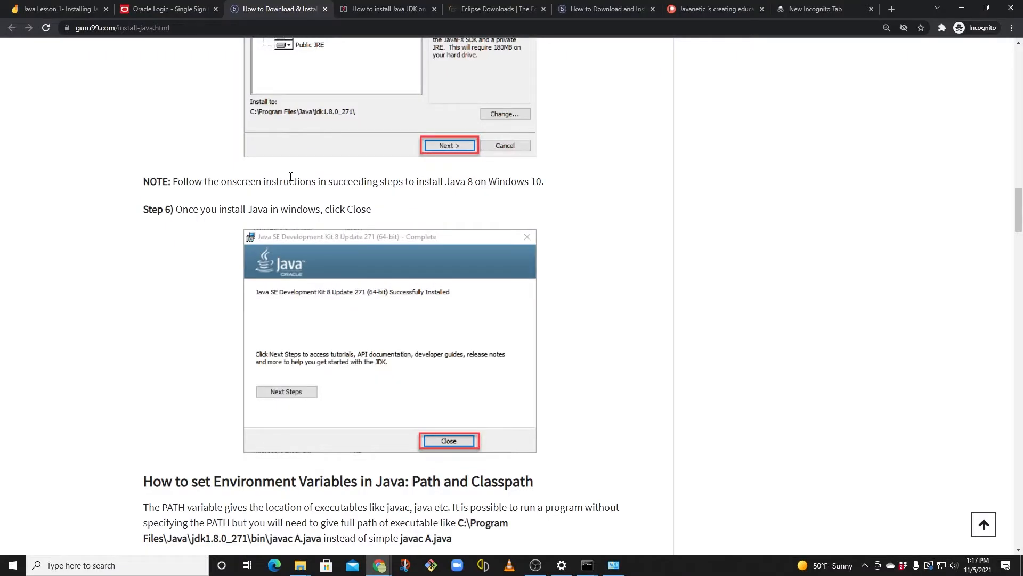
Review the guru99 installation steps in the browser and check the installed Java entries in Programs and Features
scroll(329, 203, up, 1)
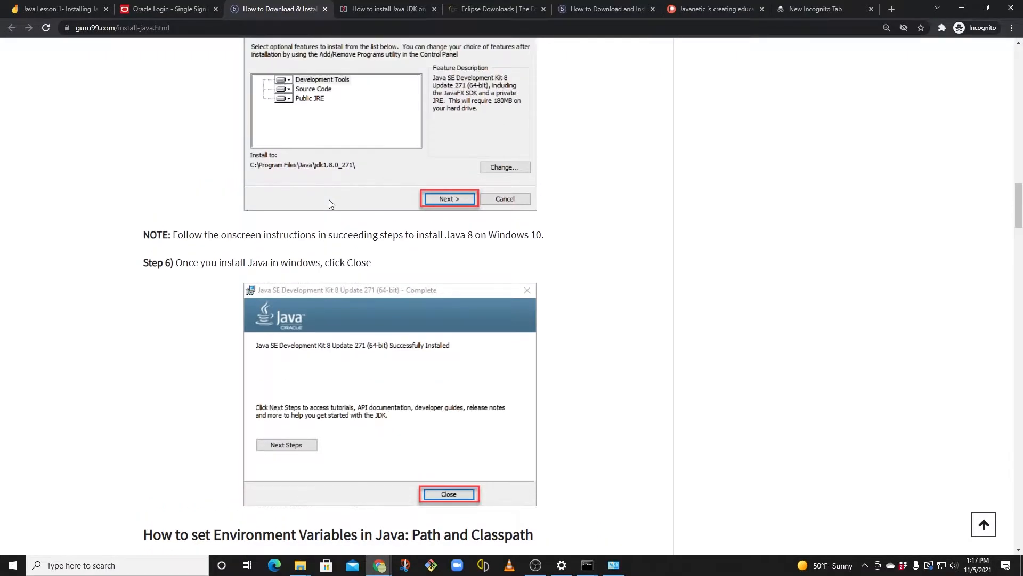
scroll(328, 199, down, 1)
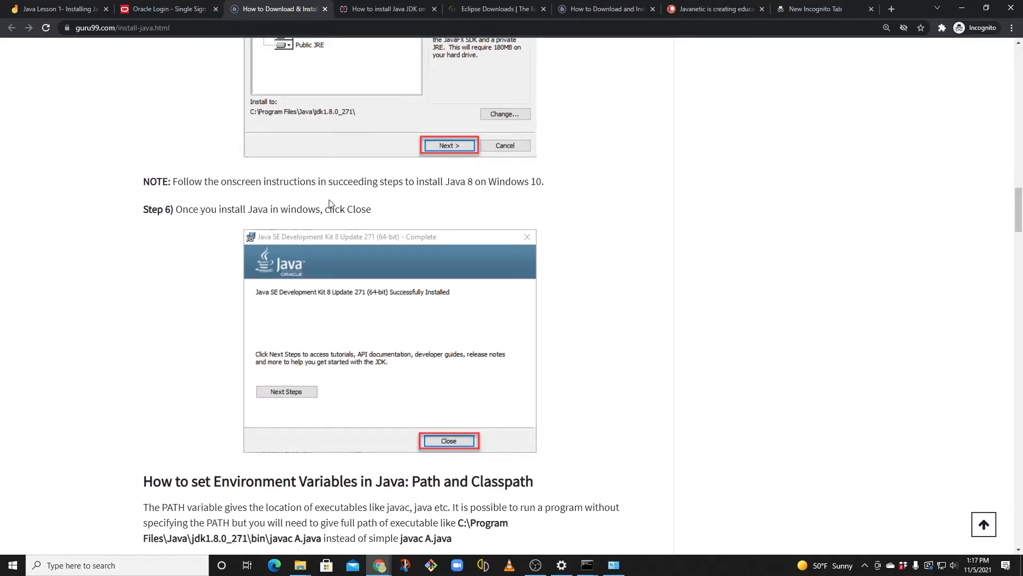
scroll(328, 203, down, 1)
click(614, 565)
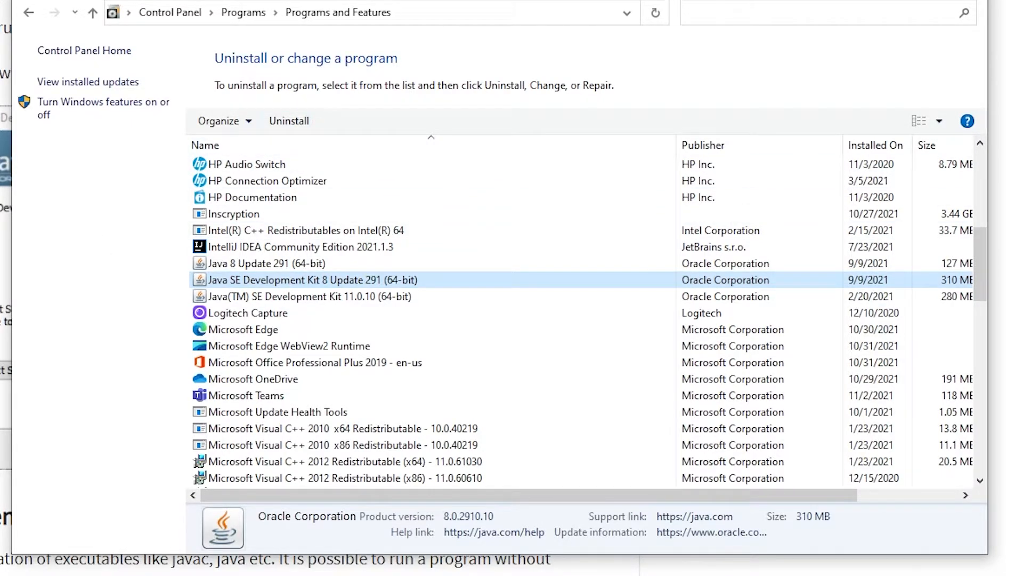
click(6, 352)
scroll(87, 364, down, 3)
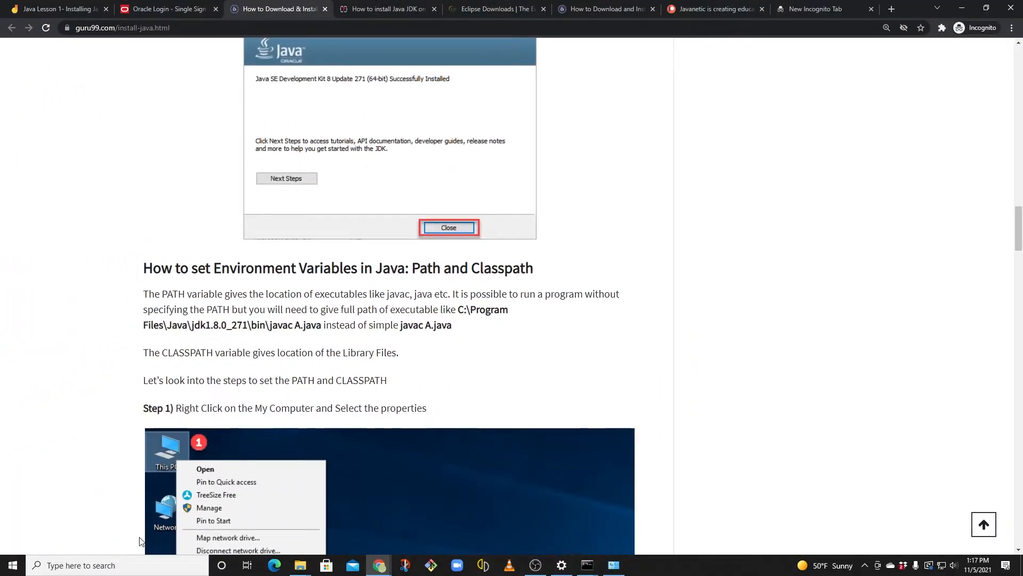
Open This PC's properties from the File Explorer window and bring up the advanced system settings
mouse_move(301, 564)
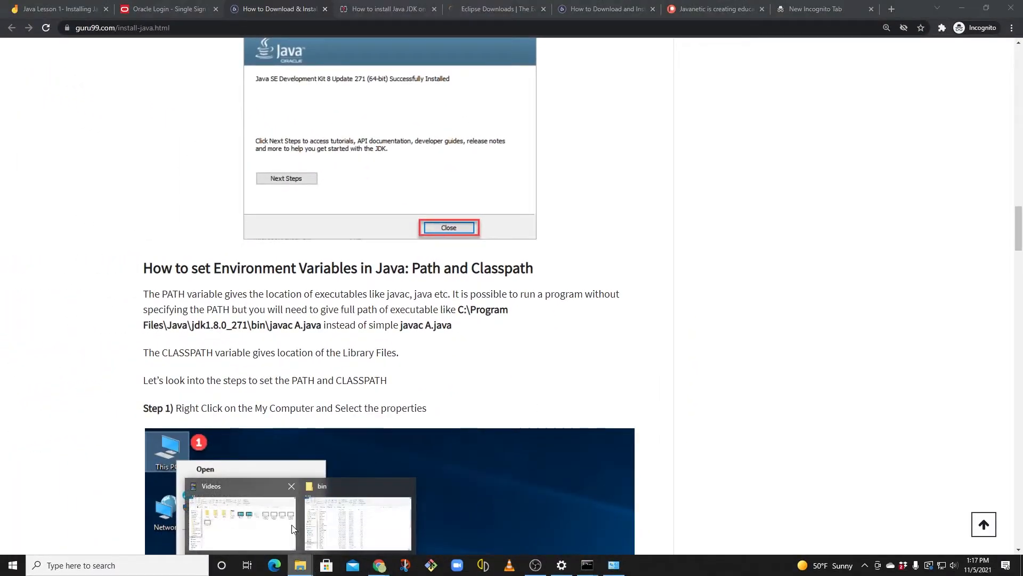
click(341, 549)
click(204, 331)
right_click(213, 314)
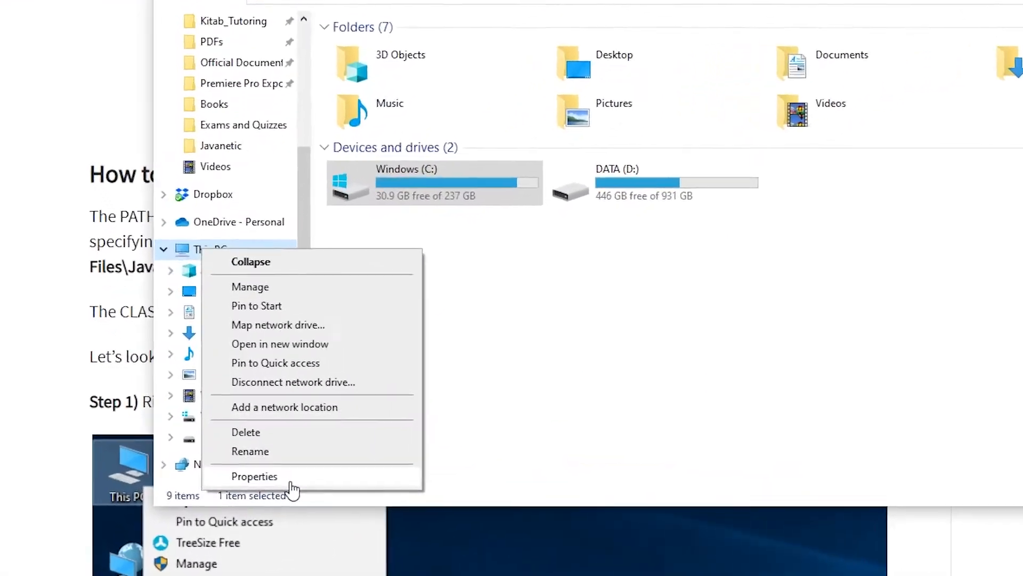
click(244, 453)
click(805, 199)
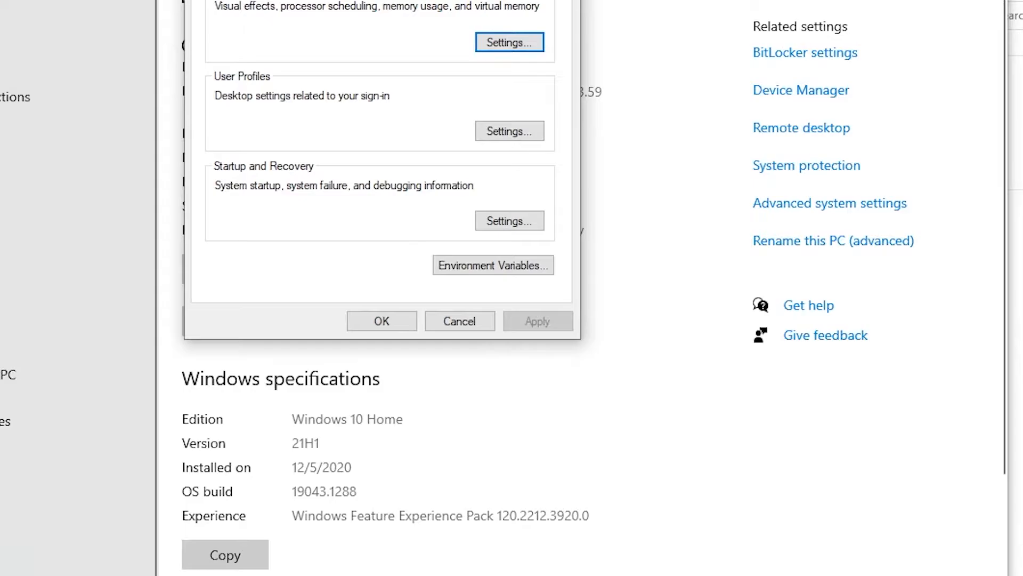
Open Environment Variables and inspect the entries of the system Path variable
click(459, 266)
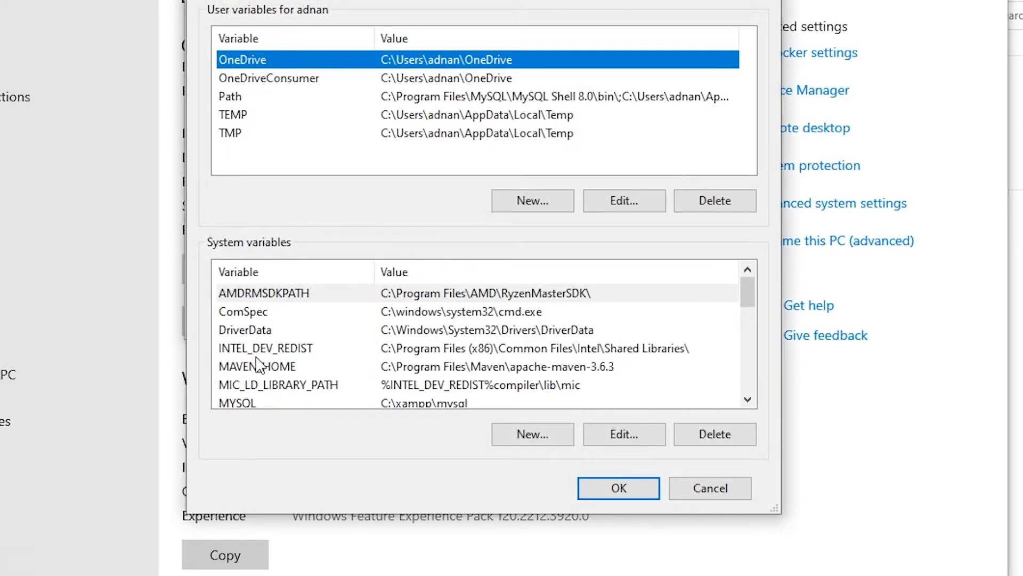
scroll(258, 365, down, 3)
click(237, 311)
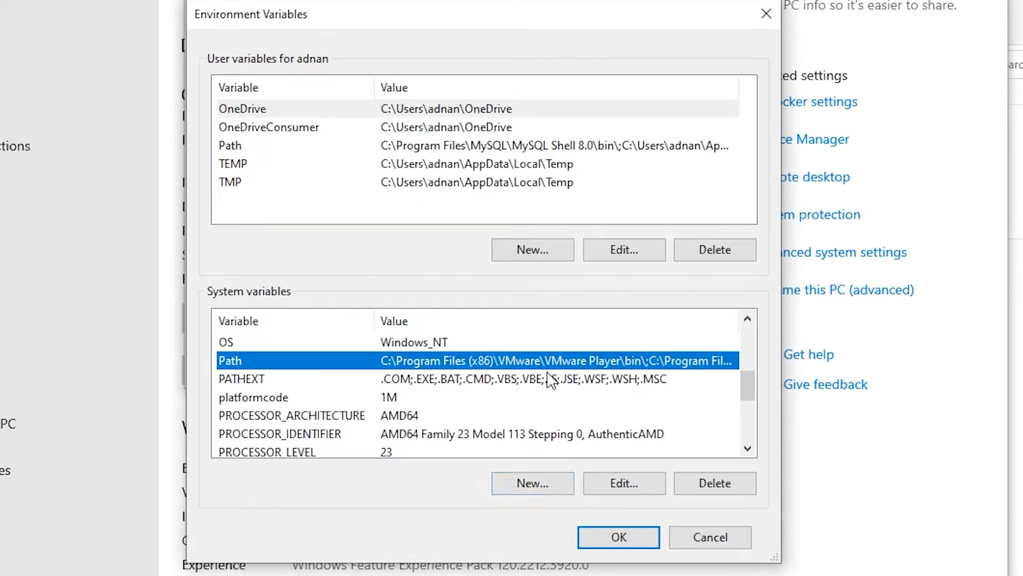
double_click(493, 363)
click(392, 117)
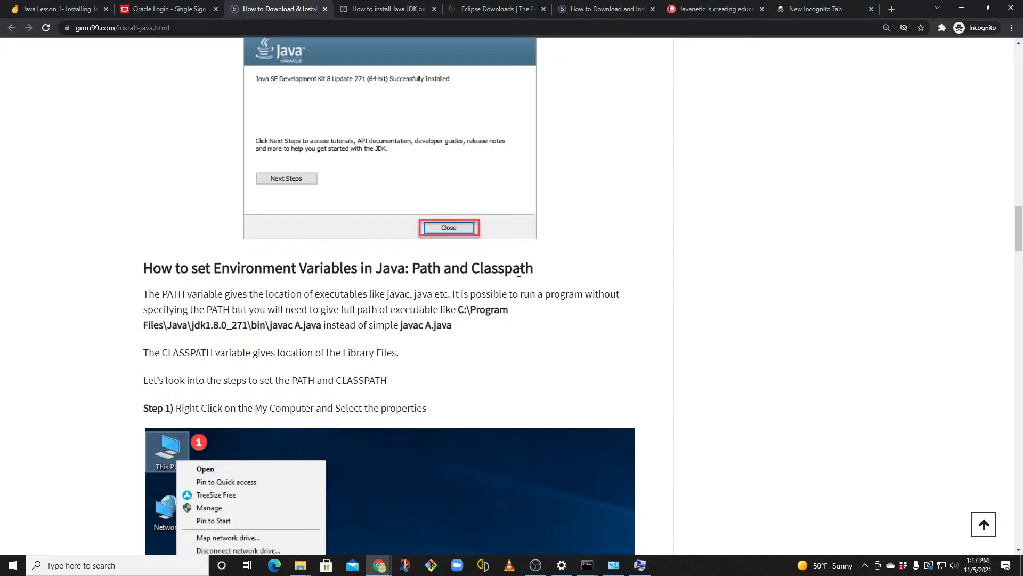
Read through the guru99 guide's steps for setting the PATH and CLASSPATH variables, up to Step 9
scroll(507, 333, down, 3)
scroll(507, 333, down, 12)
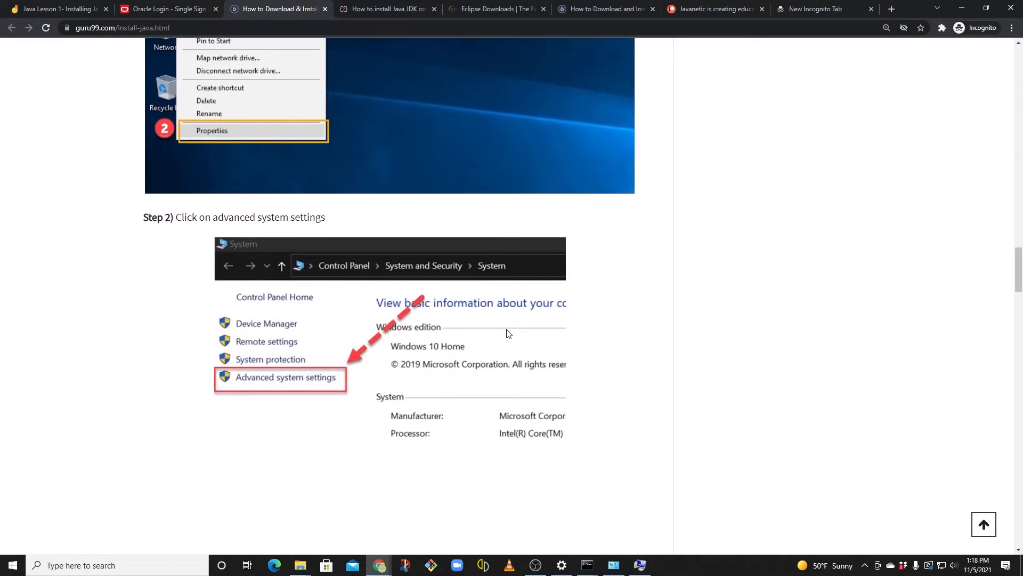
scroll(507, 333, down, 13)
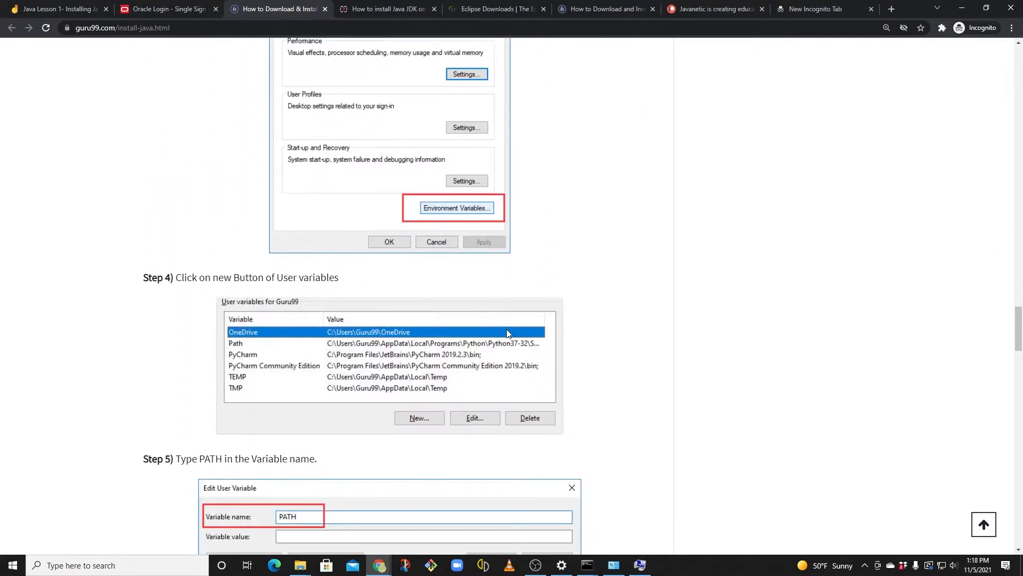
scroll(507, 333, down, 5)
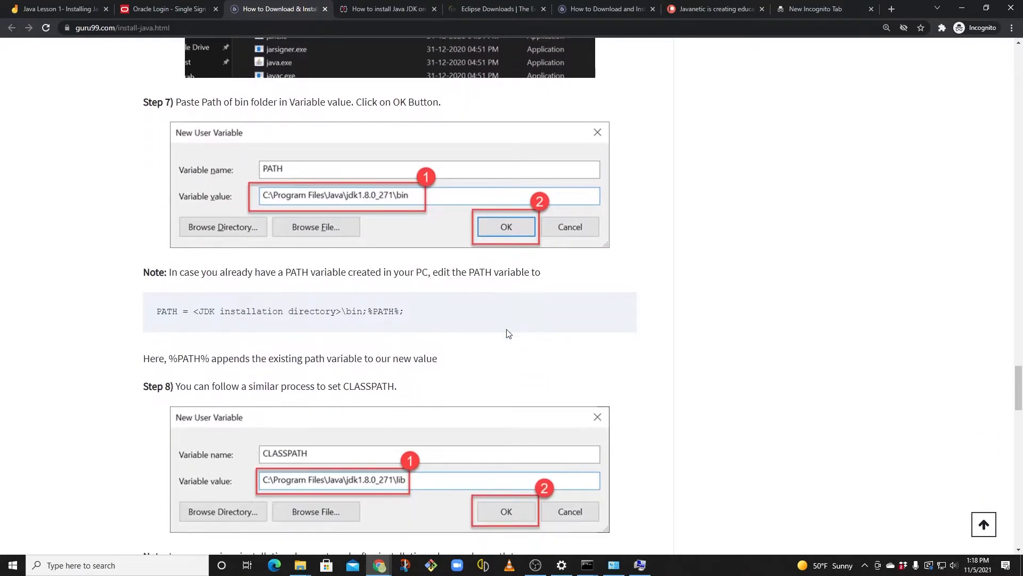
scroll(507, 333, down, 7)
scroll(321, 274, up, 3)
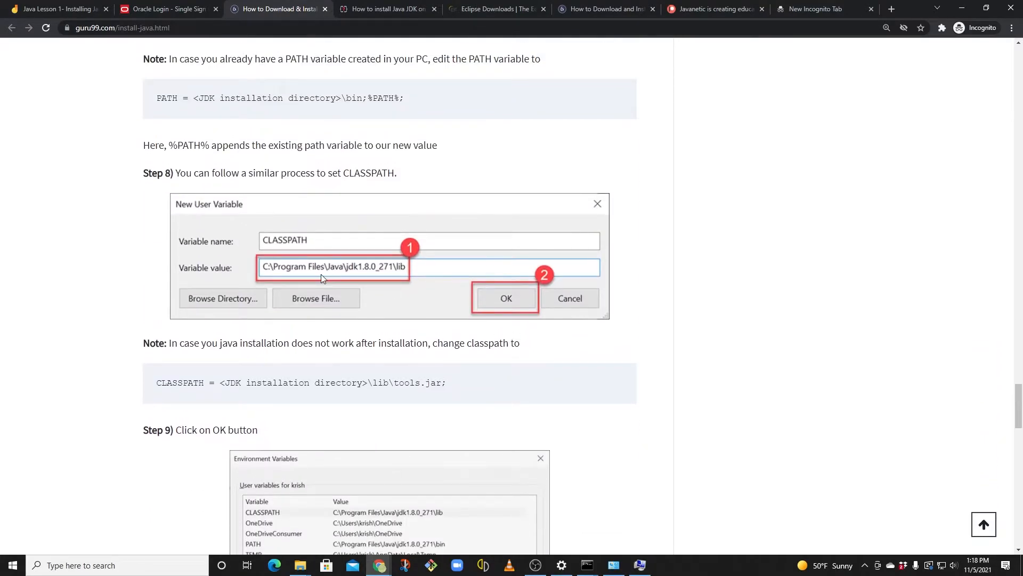
scroll(321, 274, up, 3)
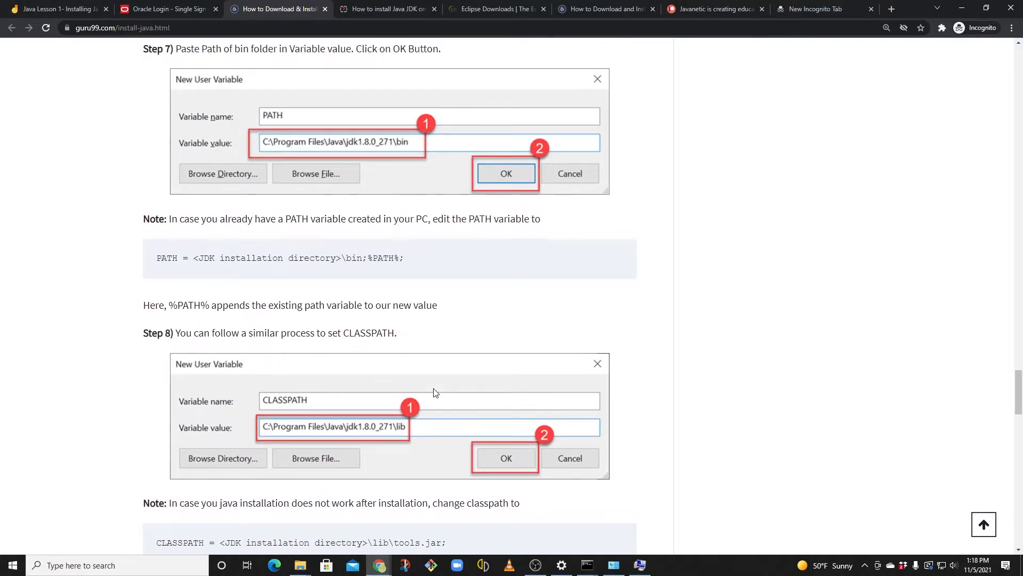
scroll(435, 392, down, 2)
scroll(409, 409, up, 1)
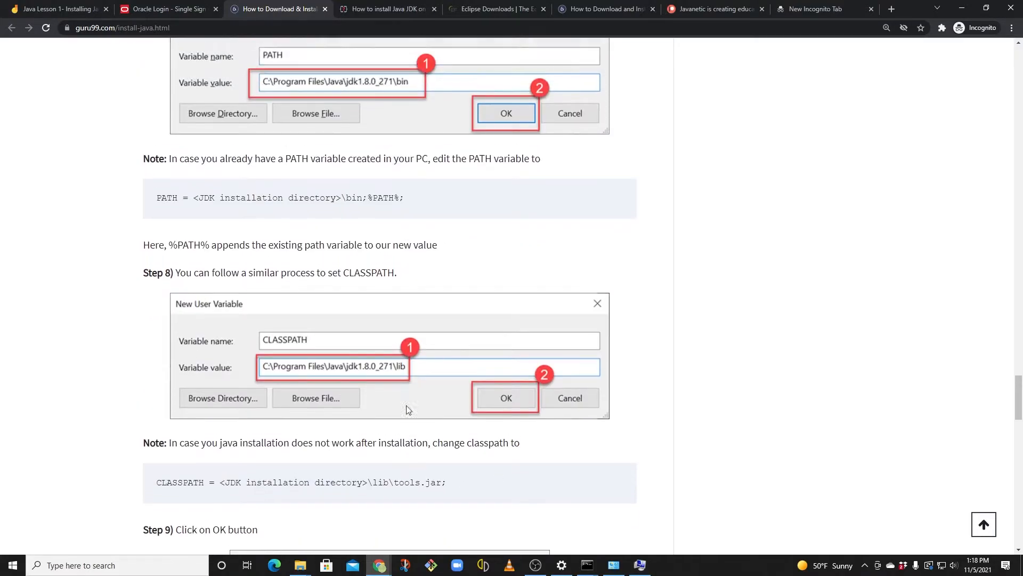
scroll(403, 301, up, 2)
scroll(405, 301, down, 5)
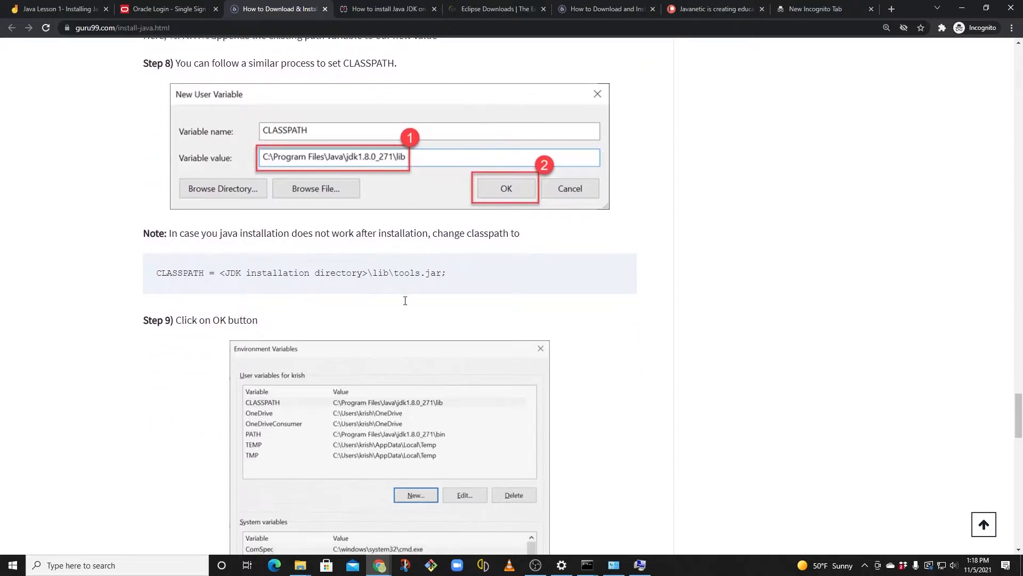
scroll(405, 301, down, 3)
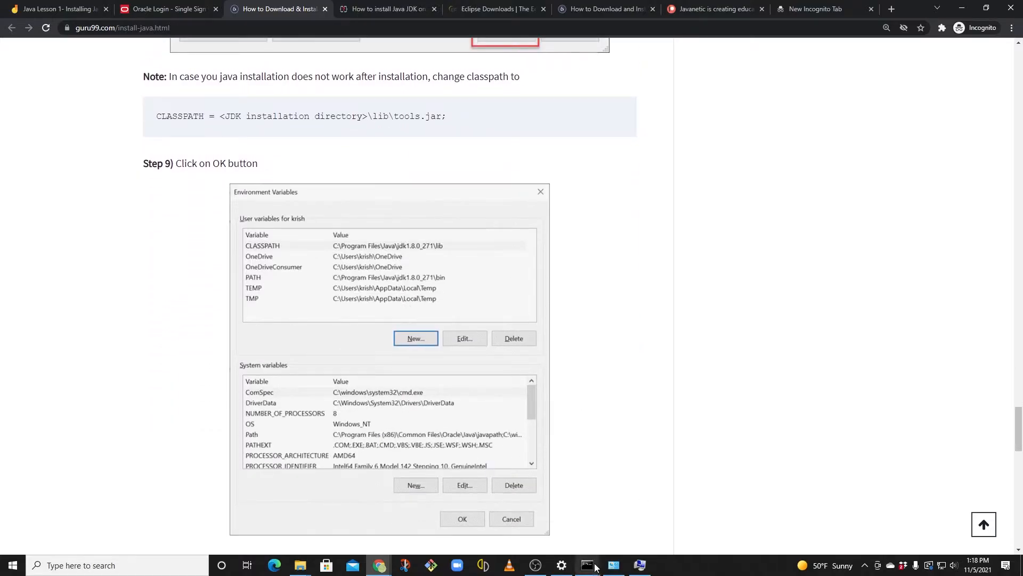
Bring Command Prompt forward to recheck the java -version output, and return to the browser guide
mouse_move(596, 567)
click(657, 539)
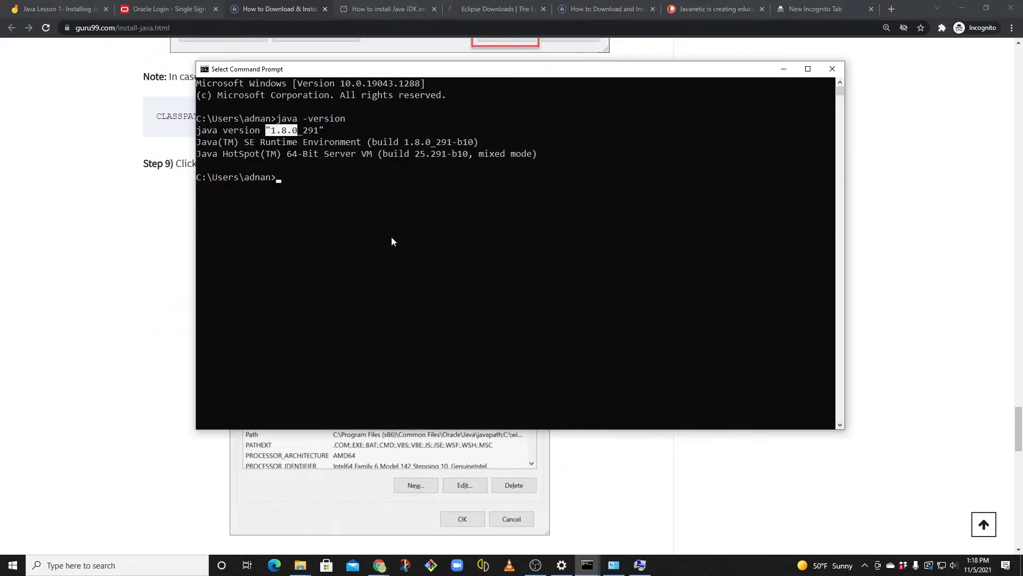
click(296, 165)
click(147, 312)
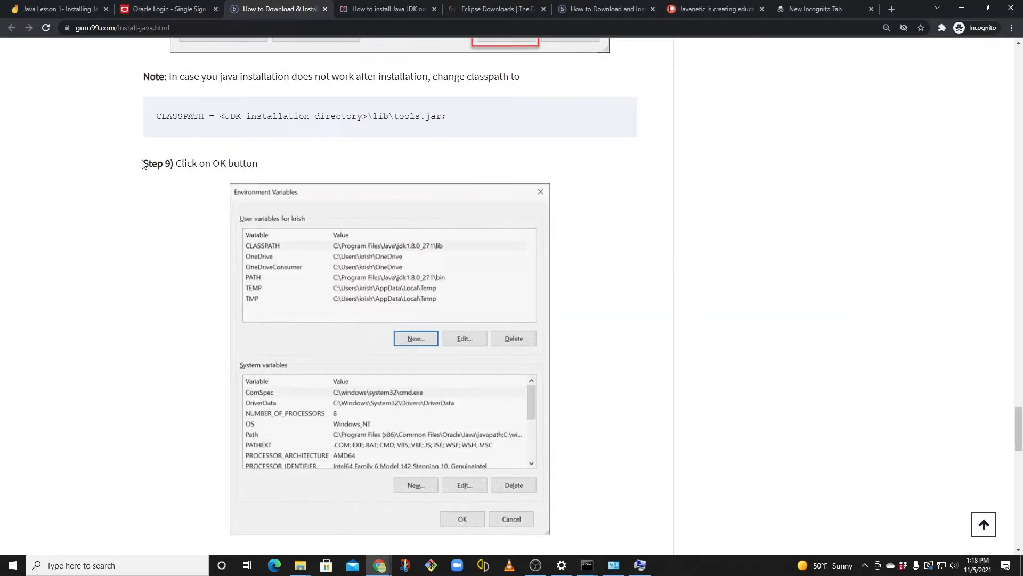
View the Java Lesson 1 Jamboard notes, and examine the Homebrew Java 8 section of the Mkyong macOS guide
click(61, 5)
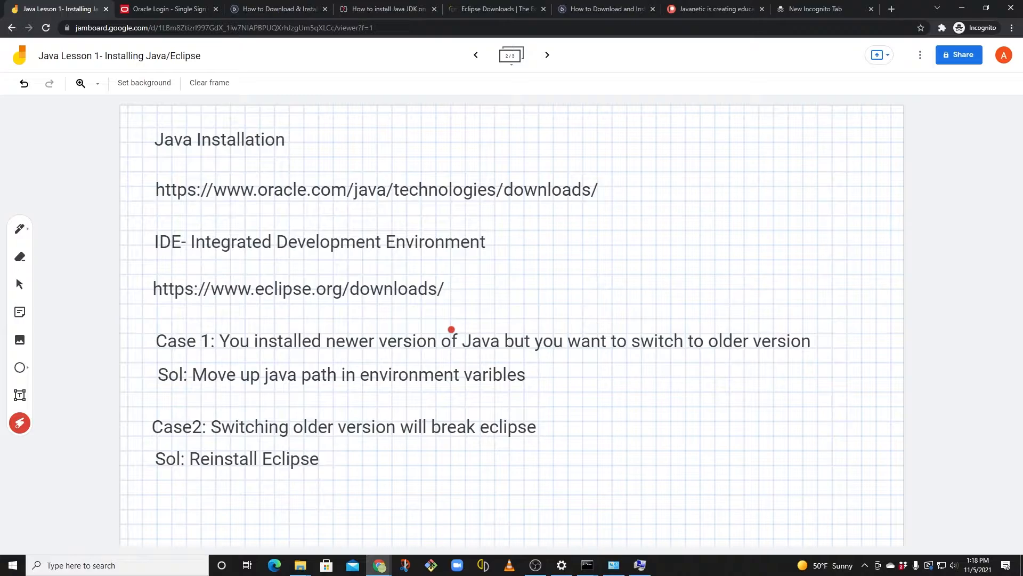
click(388, 10)
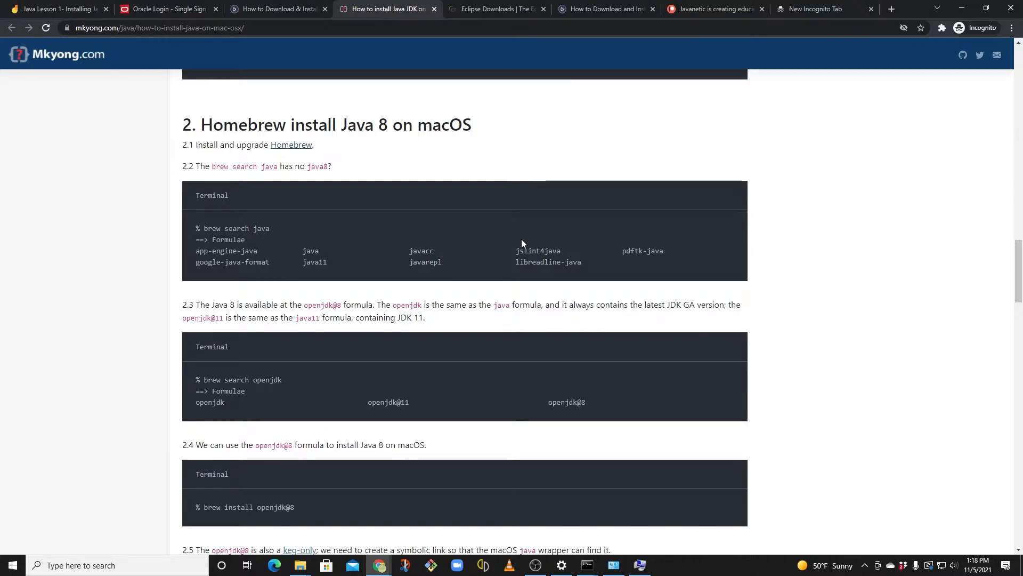
scroll(521, 239, up, 1)
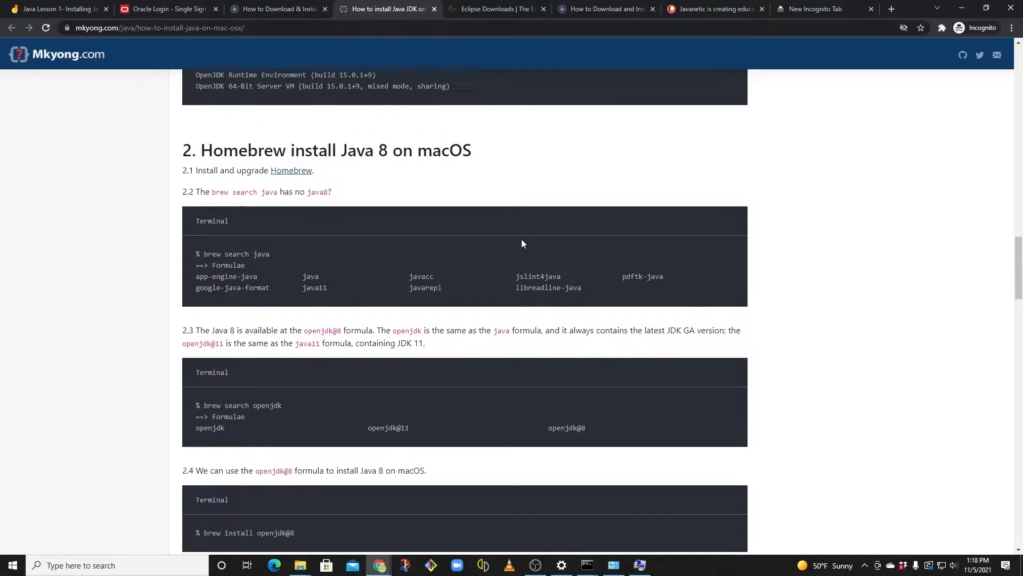
scroll(521, 239, down, 1)
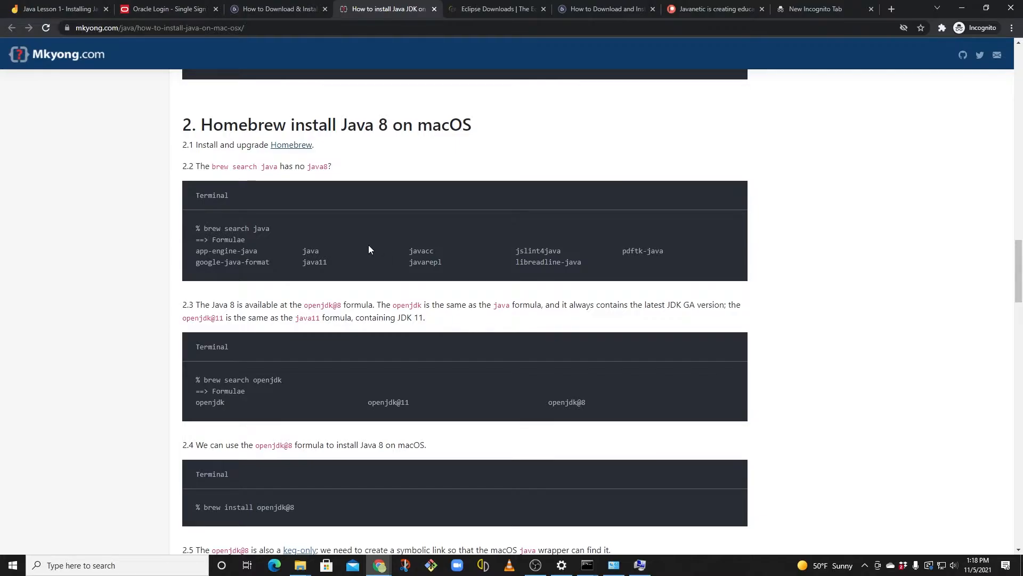
scroll(362, 241, up, 1)
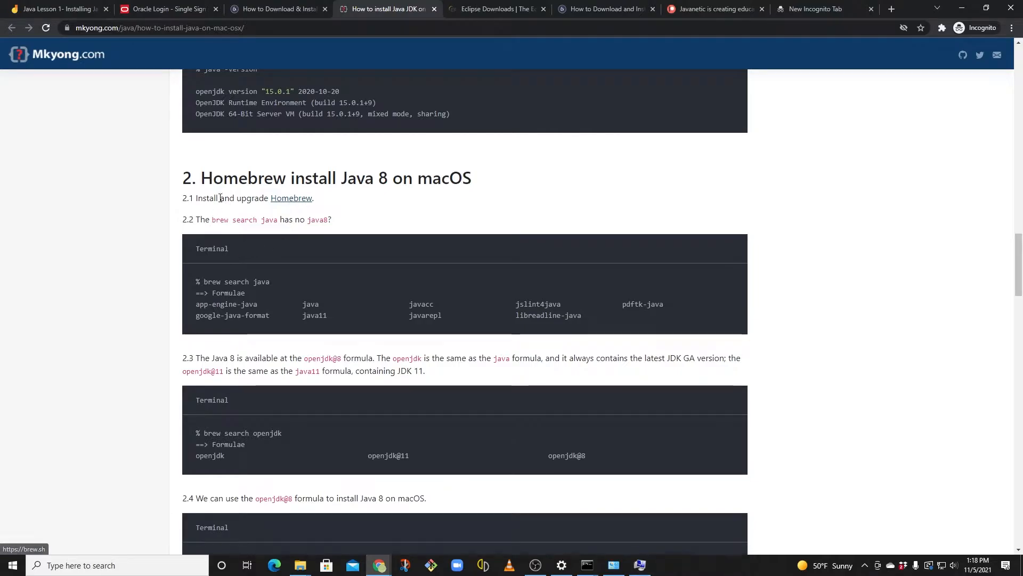
Open the Homebrew link in a new tab to view its site, and return to the guide's openjdk@8 installation steps
right_click(292, 201)
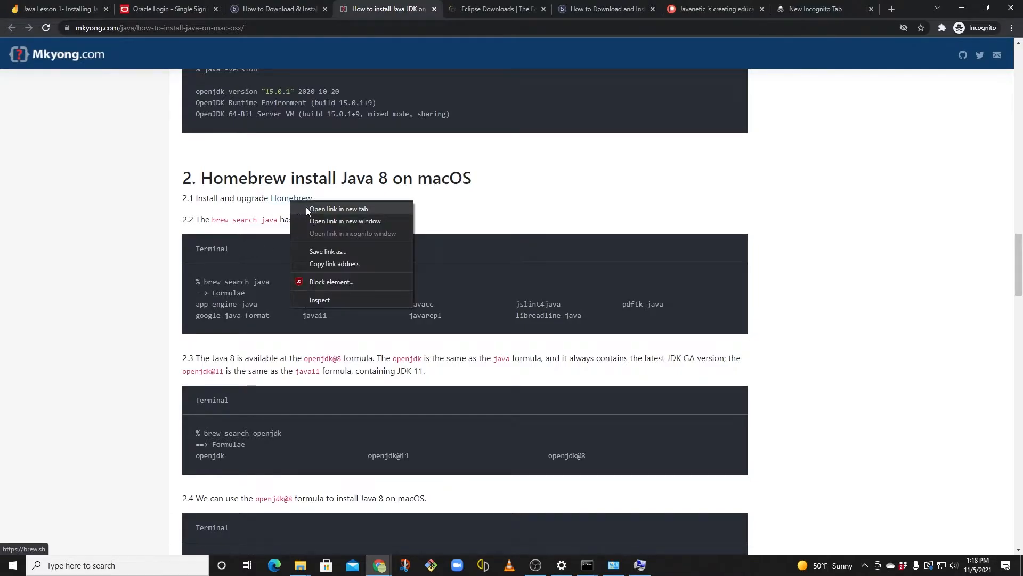
click(311, 210)
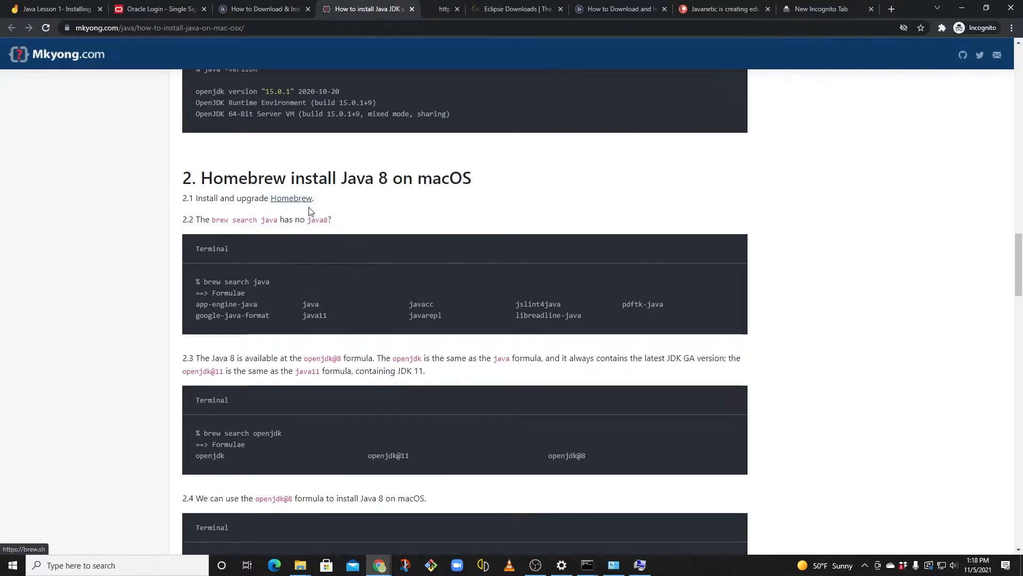
click(426, 8)
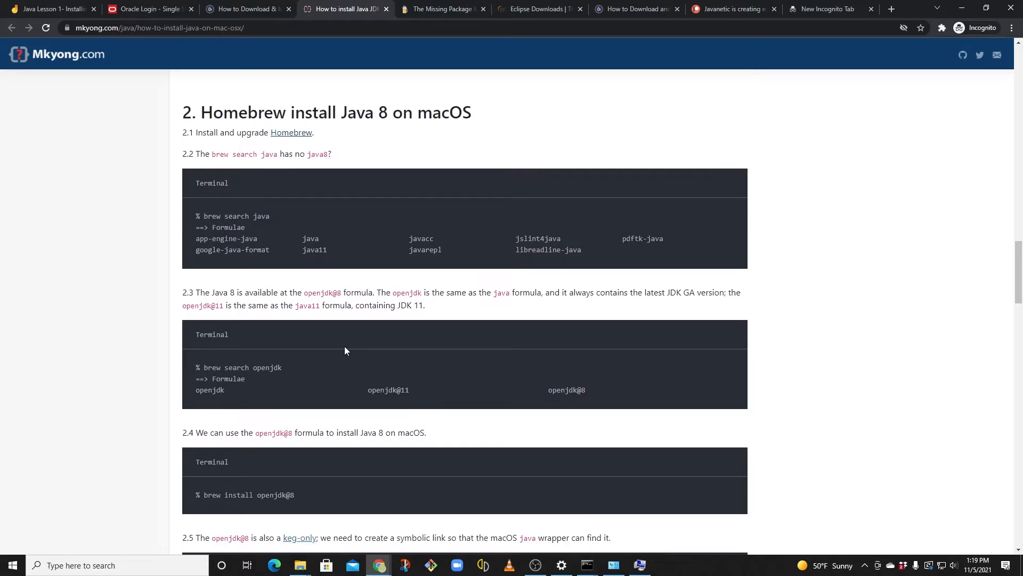
scroll(344, 346, down, 2)
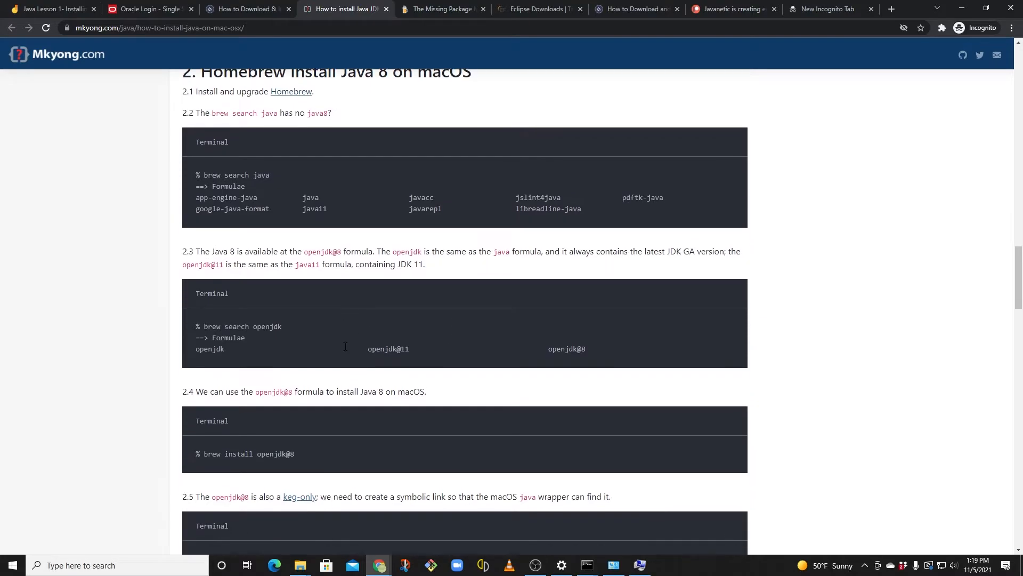
Read the Mkyong guide's Homebrew steps on searching for openjdk formulas and installing openjdk@8, highlighting the search command and formula names
scroll(317, 344, down, 1)
drag(294, 277, 204, 274)
click(308, 273)
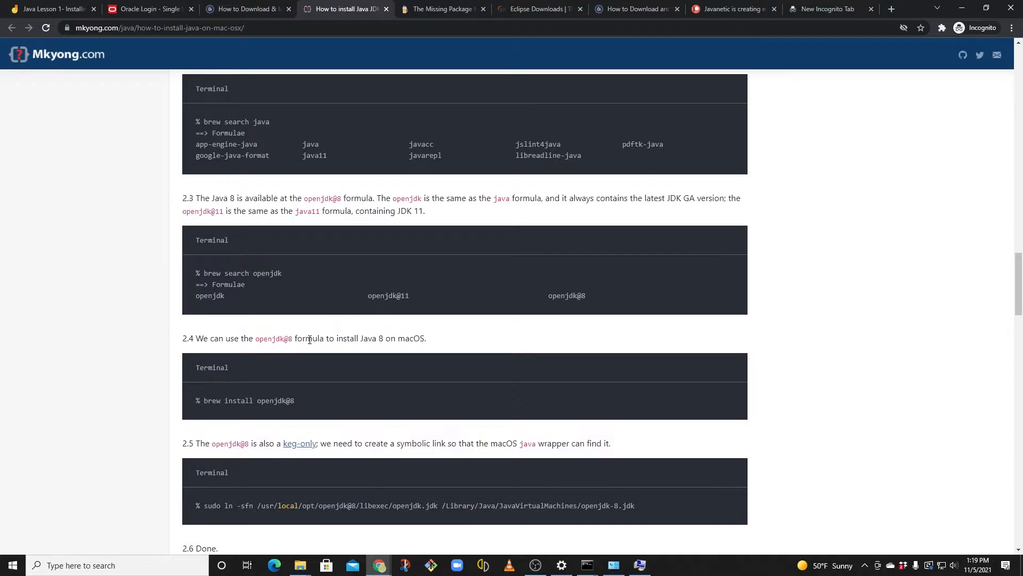
scroll(312, 337, down, 1)
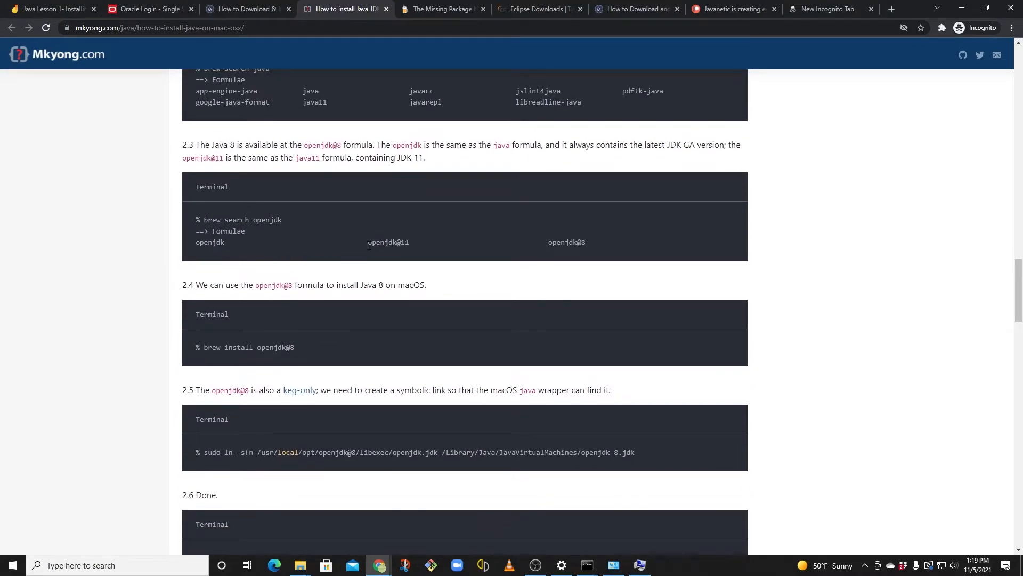
double_click(388, 242)
double_click(567, 242)
scroll(430, 248, up, 9)
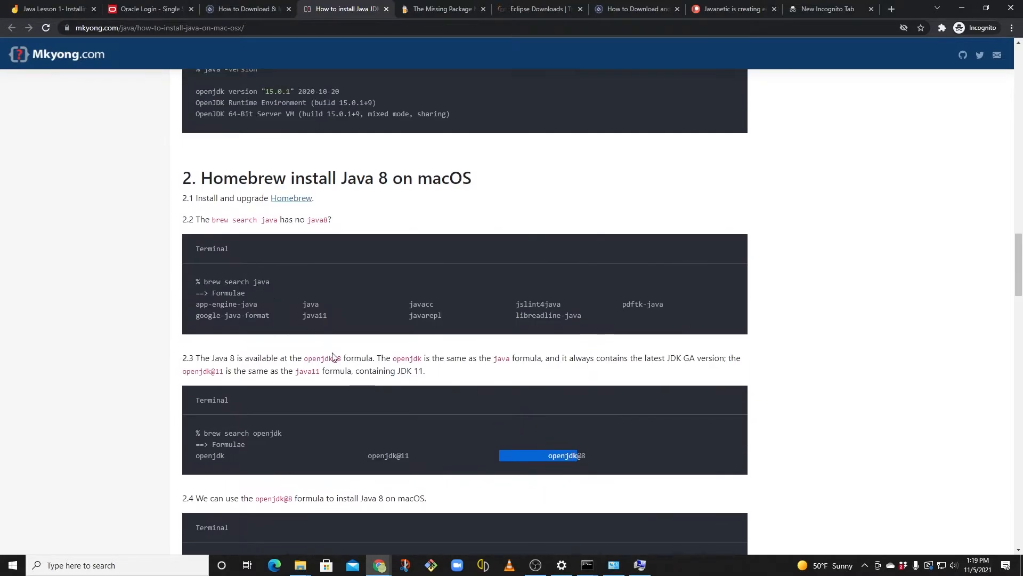
scroll(332, 353, down, 7)
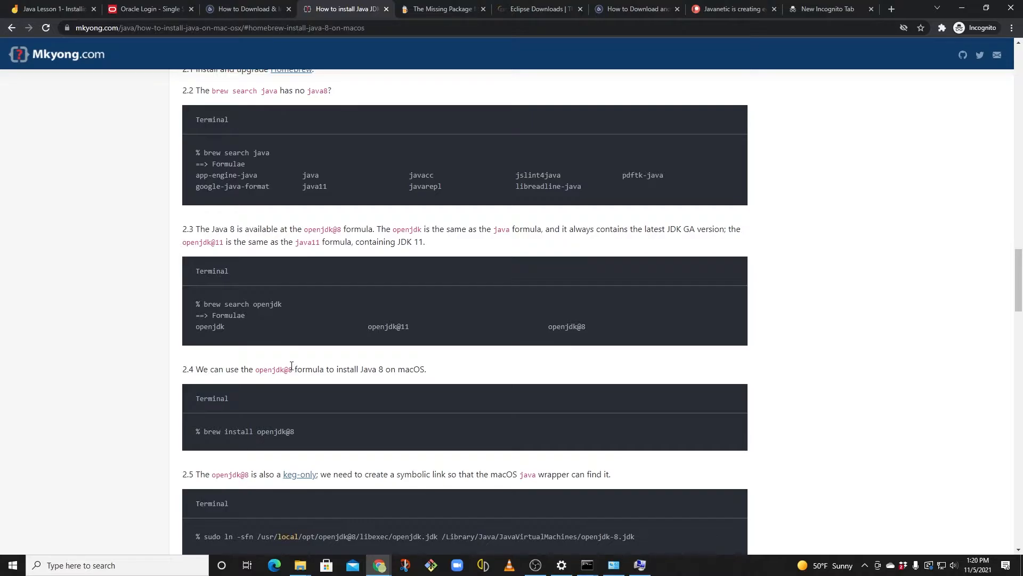
scroll(291, 367, down, 1)
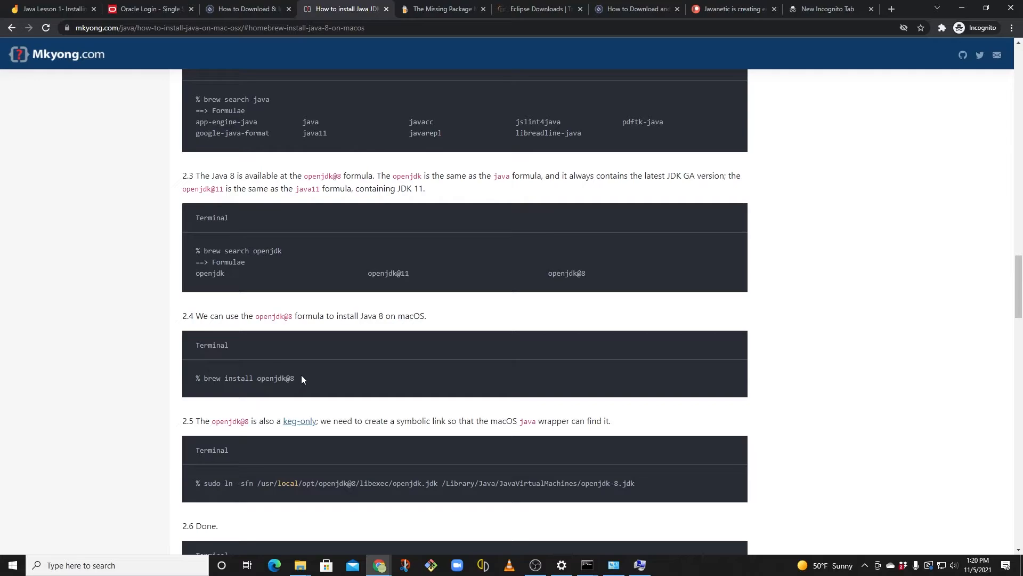
scroll(302, 378, down, 1)
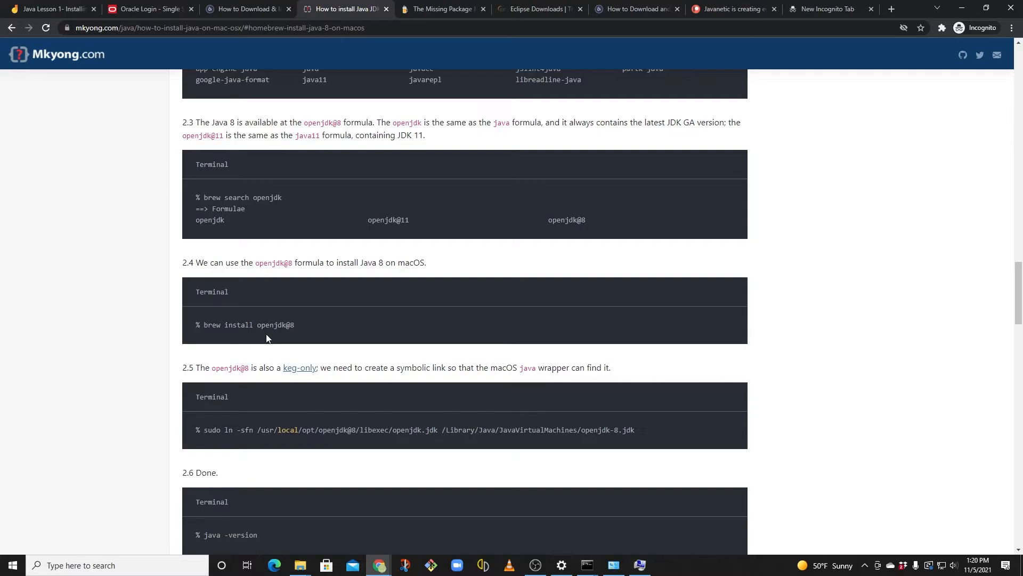
Highlight the openjdk@8 symbolic link command, the java -version command and its version output in the Mkyong guide's steps 2.5 and 2.6
scroll(334, 408, down, 1)
drag(645, 376, 201, 383)
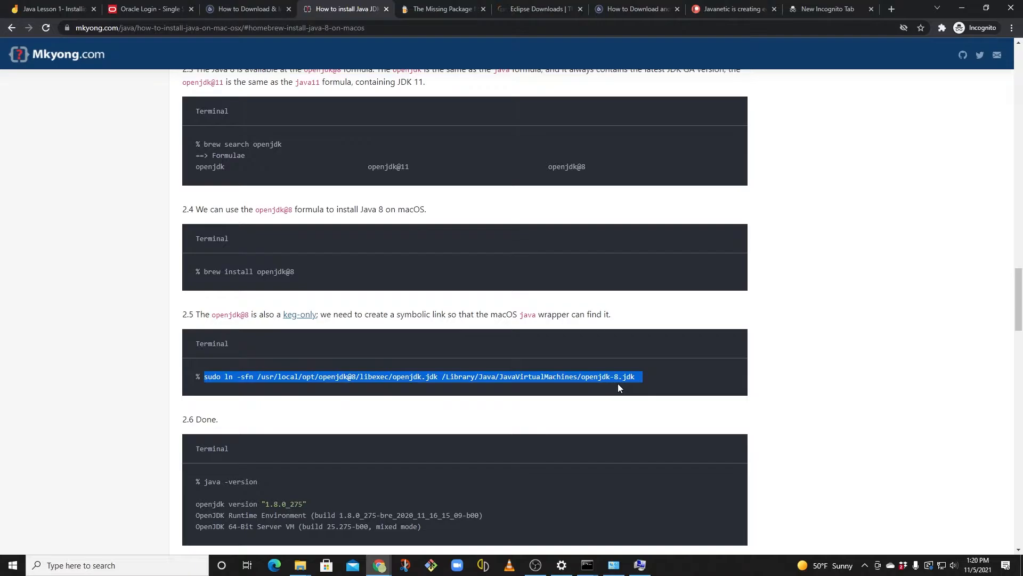
drag(655, 373, 205, 376)
scroll(335, 379, down, 2)
drag(336, 379, 205, 377)
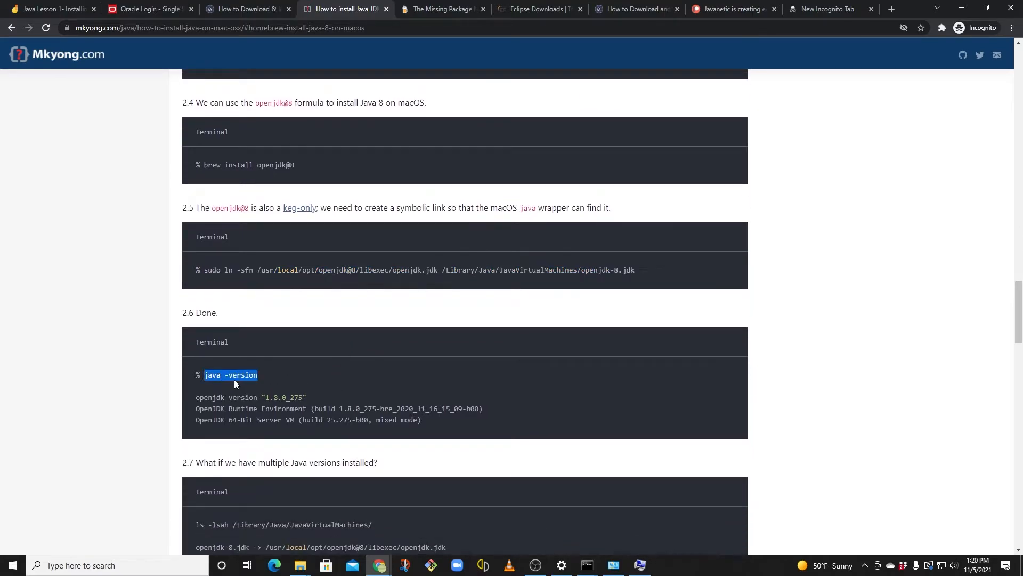
drag(307, 397, 216, 397)
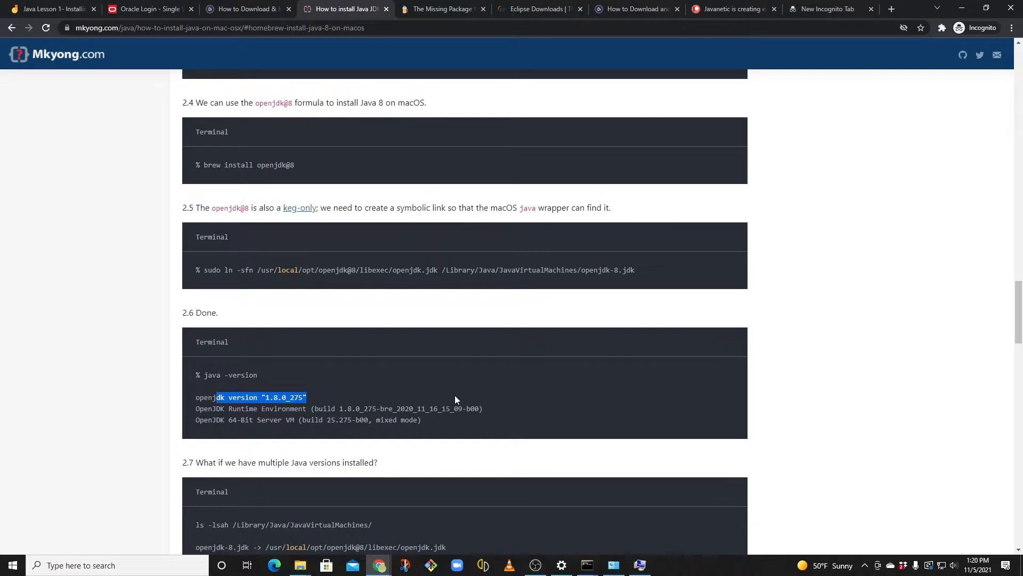
scroll(455, 397, up, 1)
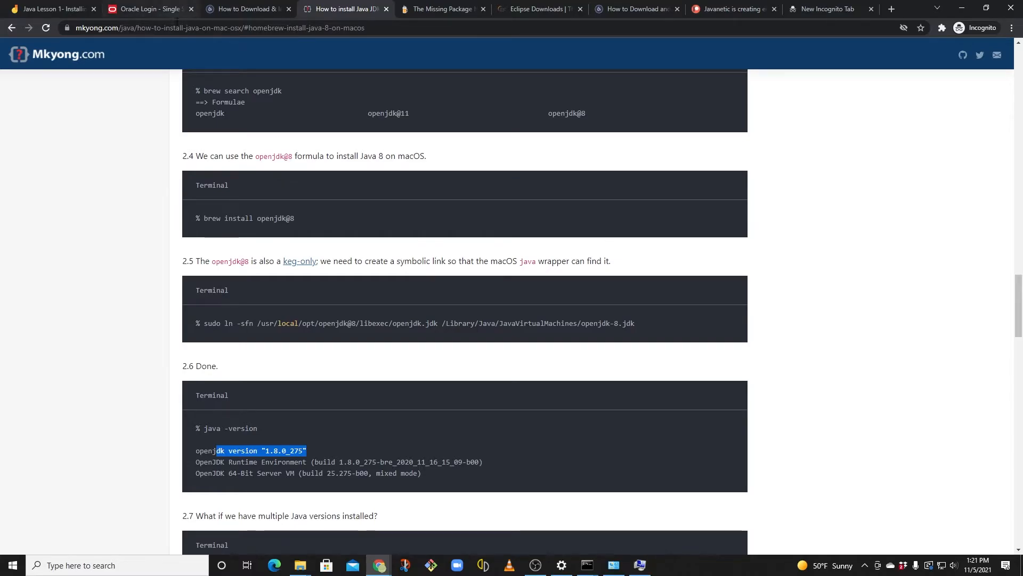
View the IDE note on the Java Lesson 1 Jamboard, and examine the Eclipse IDE download page
key(ctrl+1)
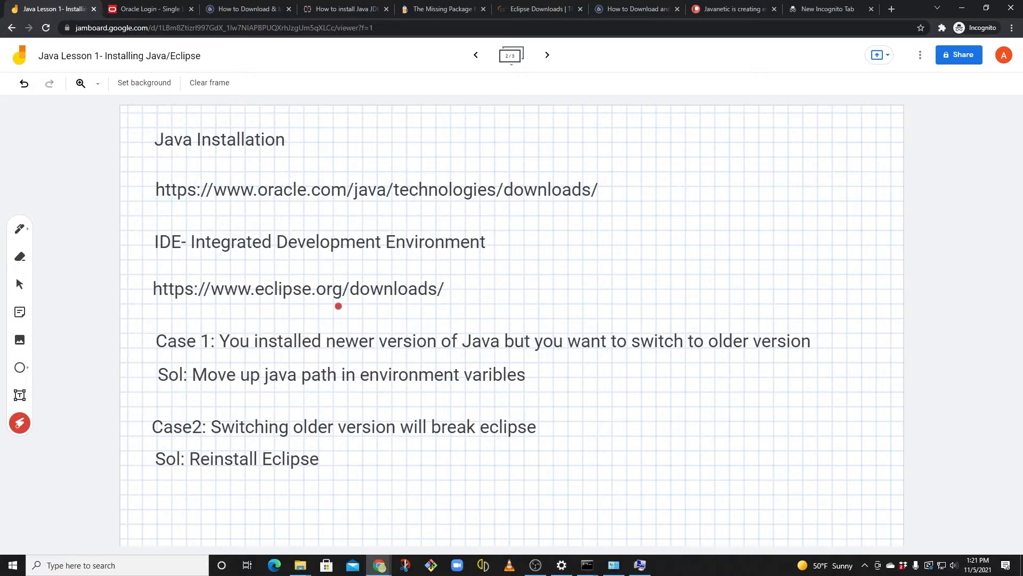
click(515, 8)
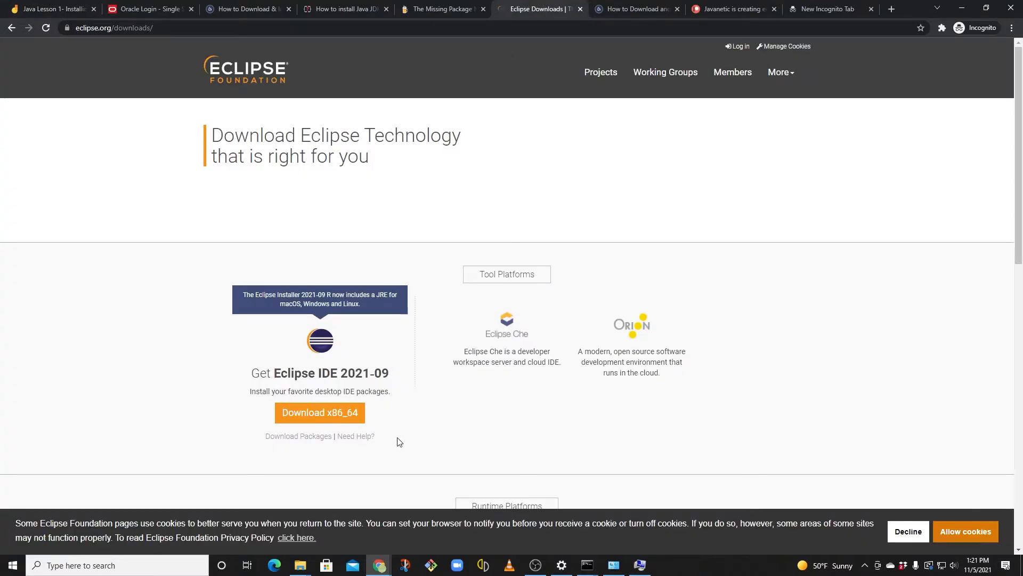
scroll(444, 423, down, 1)
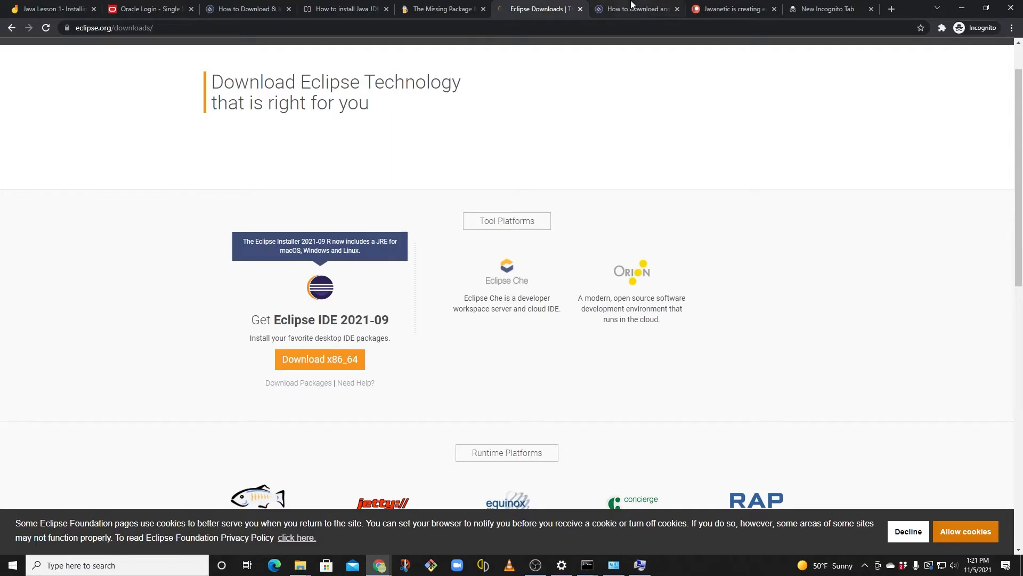
Read the guru99 Eclipse installation guide from downloading and running the installer through Step 7
click(608, 9)
scroll(461, 256, down, 15)
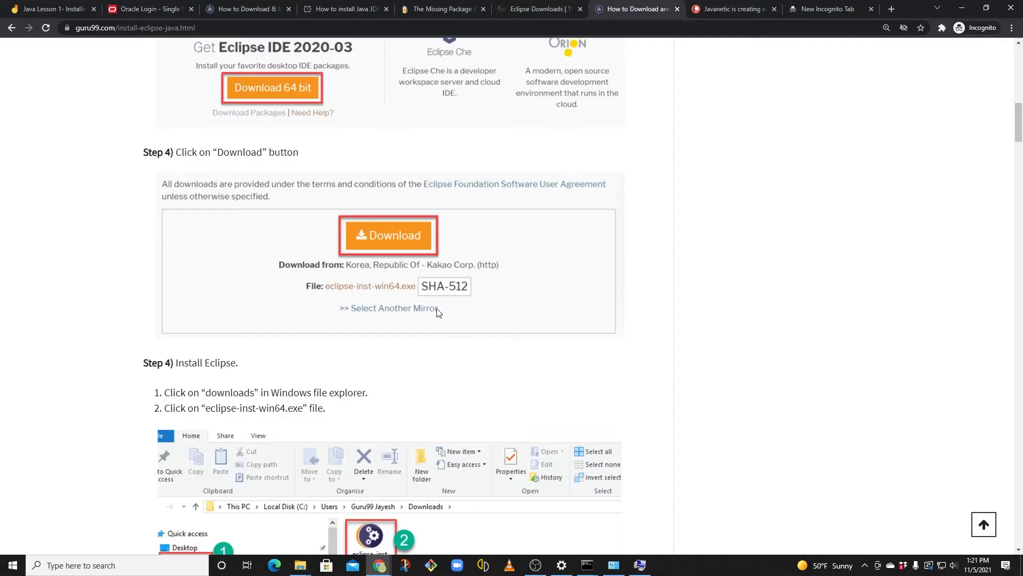
scroll(437, 311, down, 6)
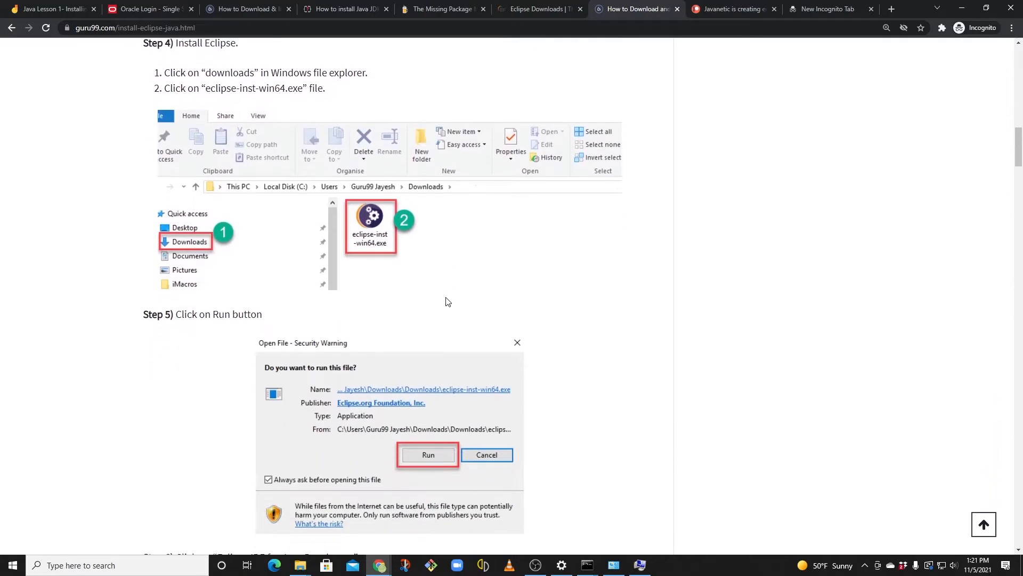
scroll(447, 302, down, 1)
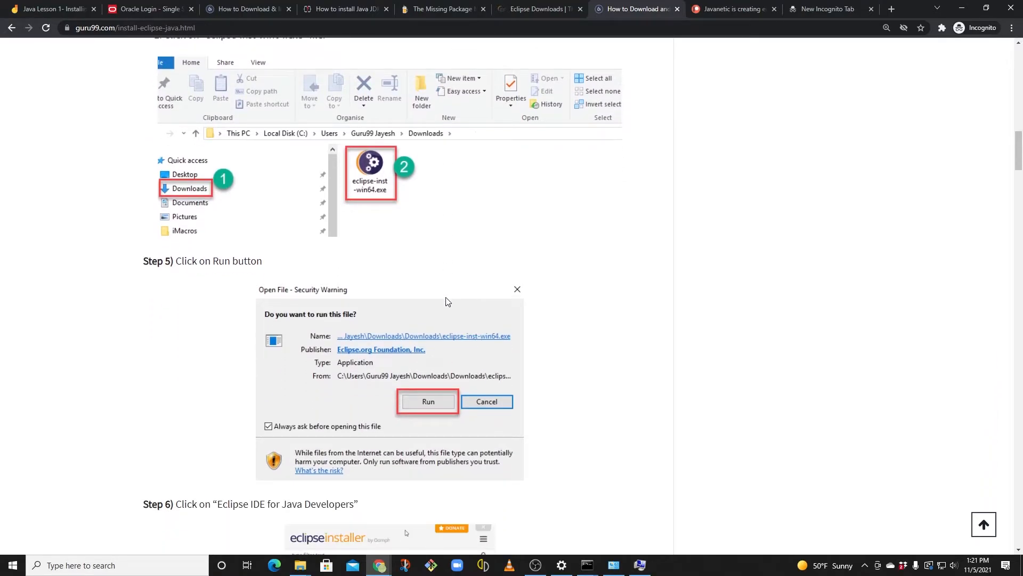
scroll(402, 330, down, 2)
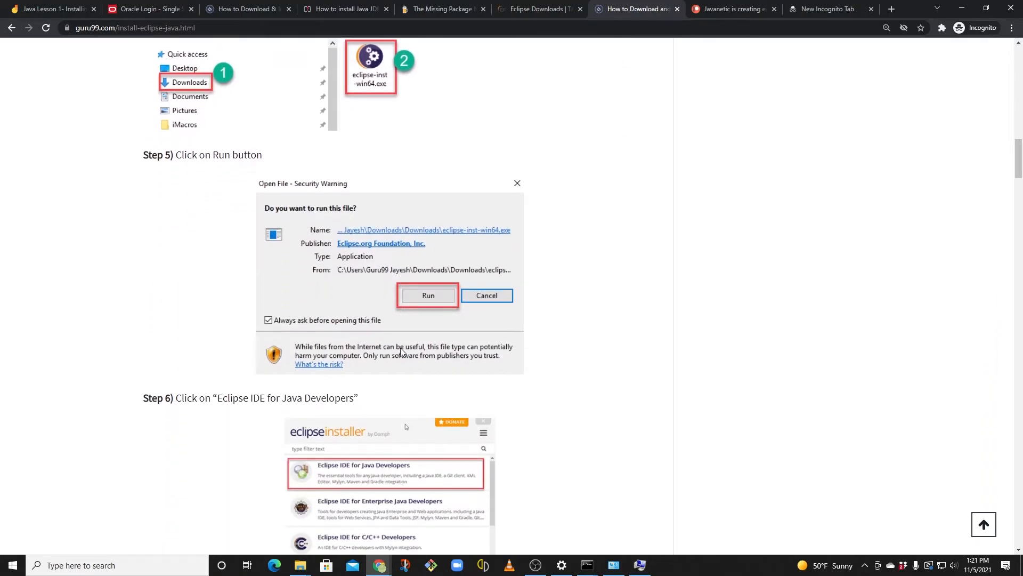
scroll(402, 302, down, 4)
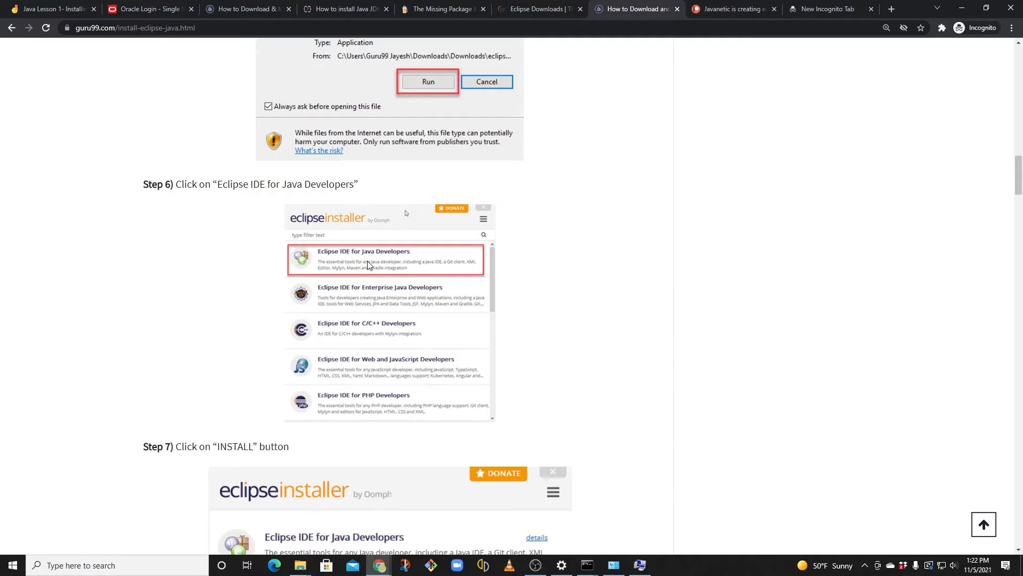
scroll(363, 267, down, 5)
scroll(367, 263, down, 1)
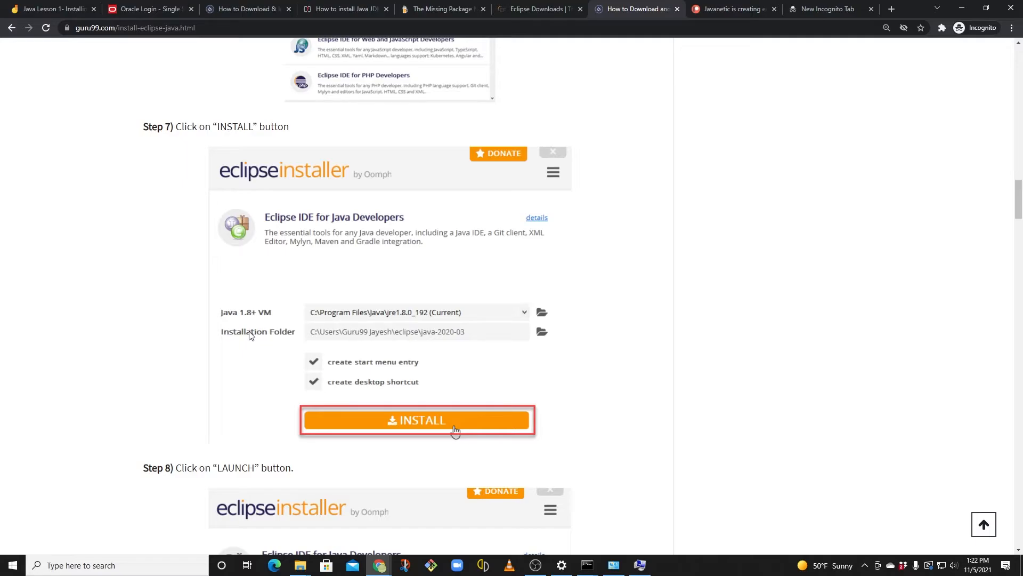
Read the guru99 Eclipse guide's steps on launching, selecting a workspace and creating a new Java project, up to Step 11
scroll(251, 335, down, 4)
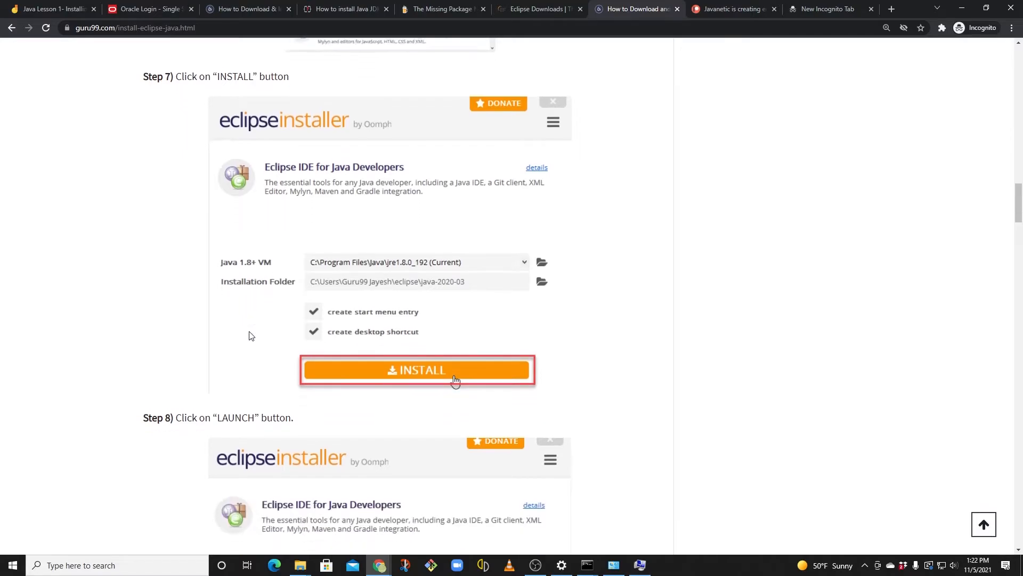
scroll(288, 342, up, 1)
scroll(320, 335, down, 3)
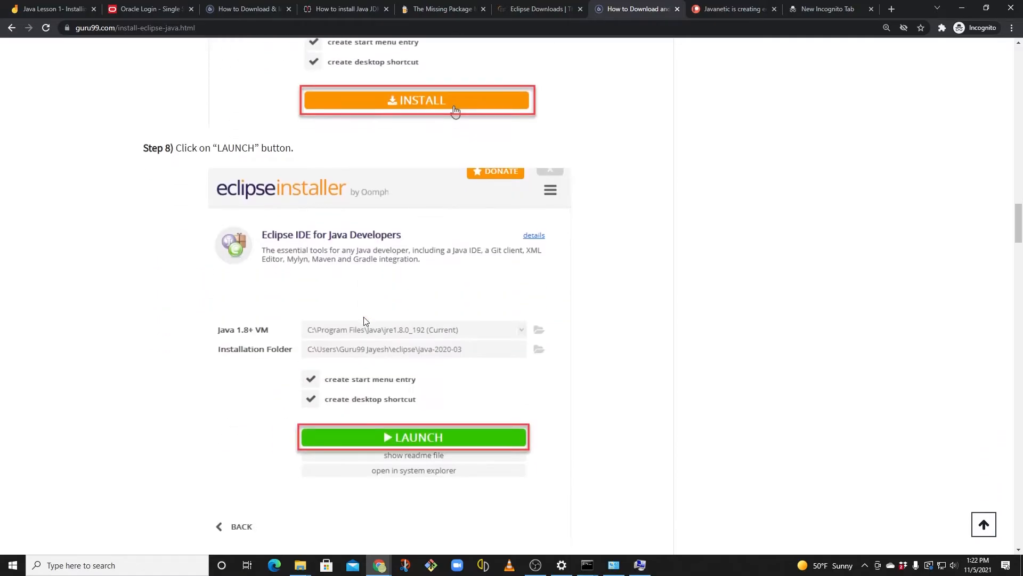
scroll(408, 441, down, 2)
scroll(507, 462, down, 1)
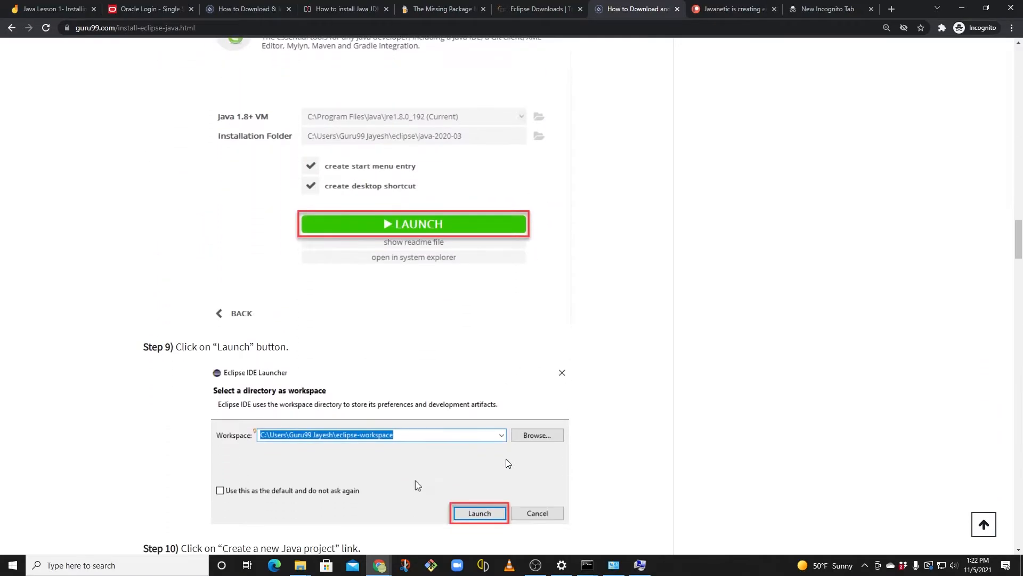
scroll(415, 480, down, 2)
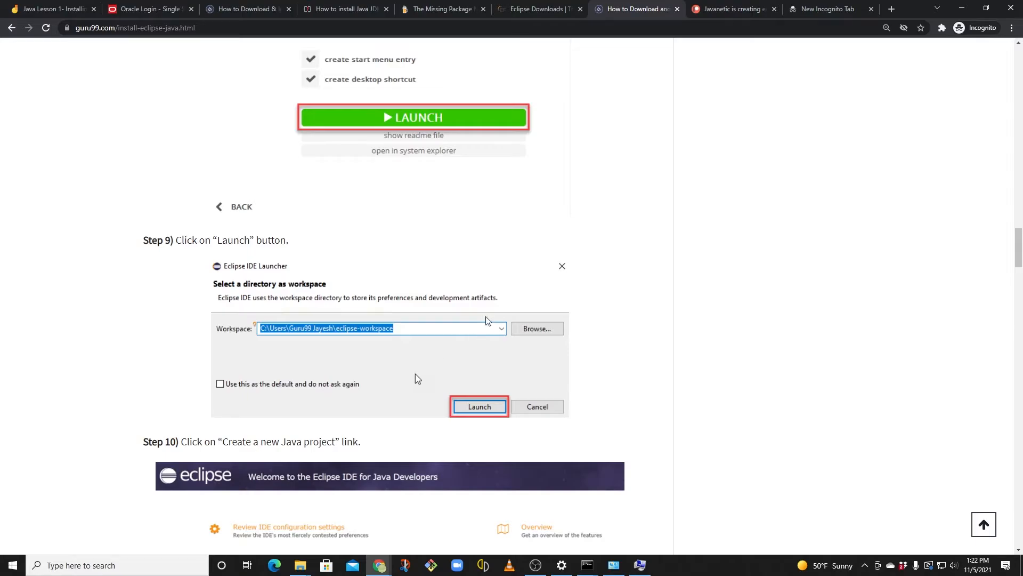
scroll(412, 357, down, 7)
scroll(232, 342, down, 1)
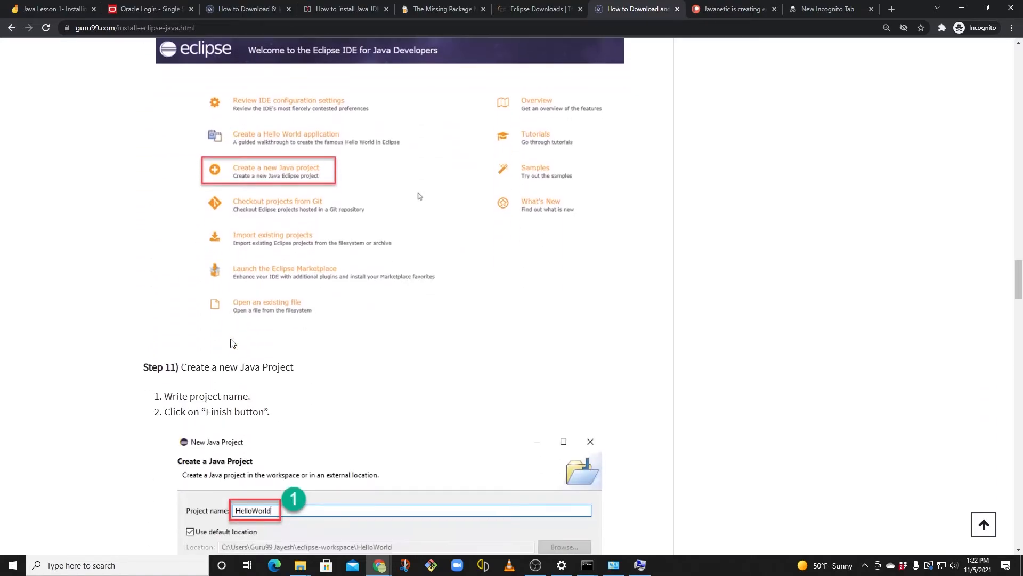
scroll(232, 342, up, 2)
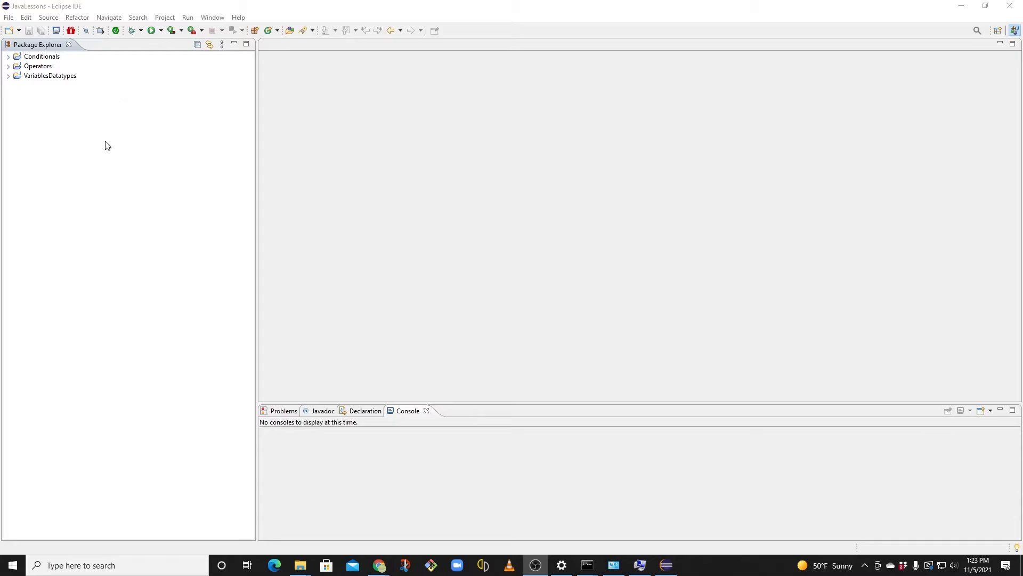
View the JavaLessons workspace in Eclipse, and return to the Jamboard to point out the Case 1 note with the laser
click(126, 104)
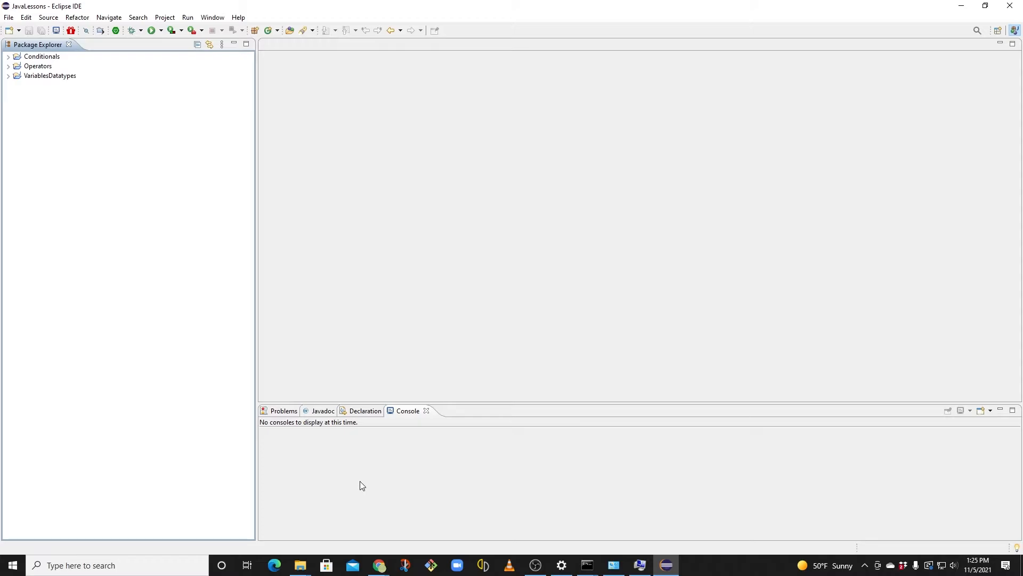
mouse_move(379, 565)
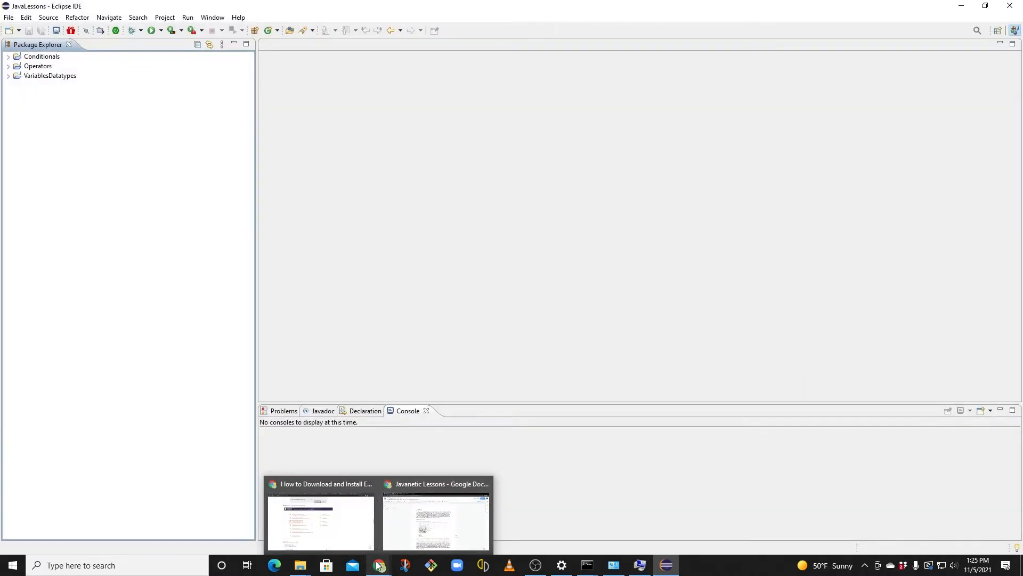
click(344, 532)
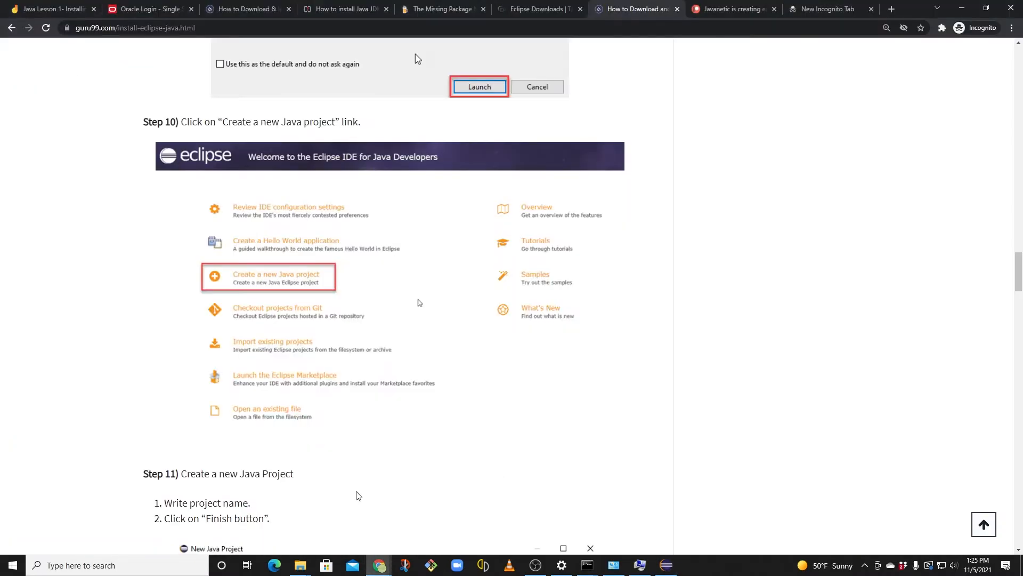
click(51, 9)
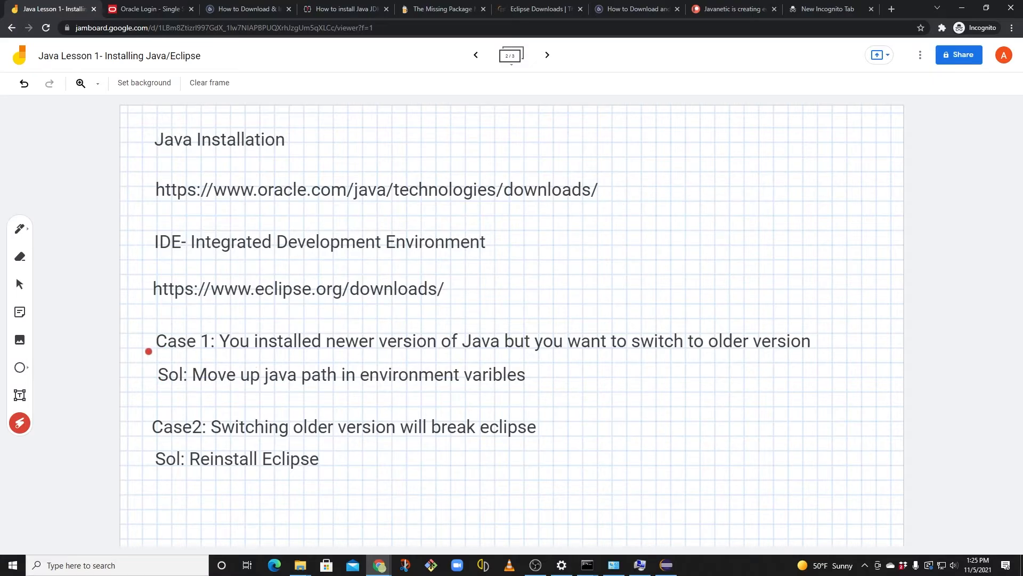
mouse_move(149, 351)
mouse_down()
mouse_move(241, 374)
mouse_move(496, 336)
mouse_up()
mouse_move(809, 342)
mouse_down()
mouse_move(632, 345)
mouse_move(826, 337)
mouse_up()
Bring the open Path editor forward, and close it and the Environment Variables dialog
click(640, 564)
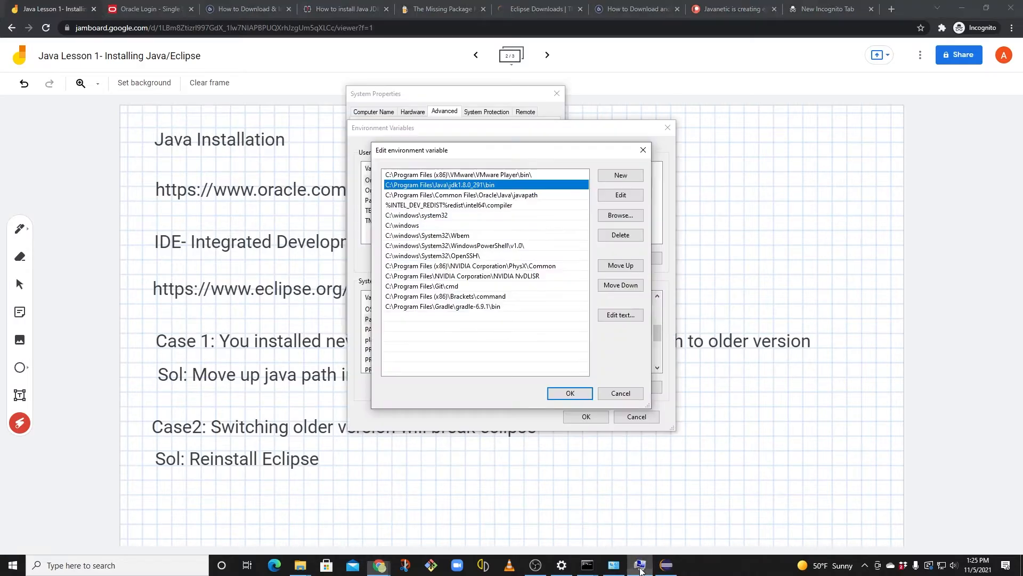
click(644, 150)
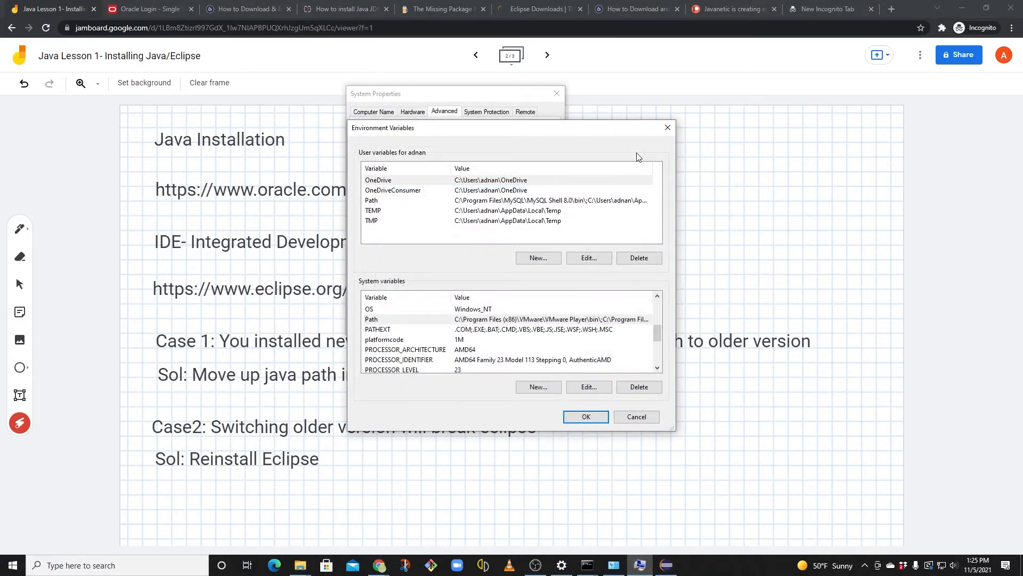
click(668, 128)
Open the Environment Variables dialog through the advanced system settings in This PC's properties
click(389, 525)
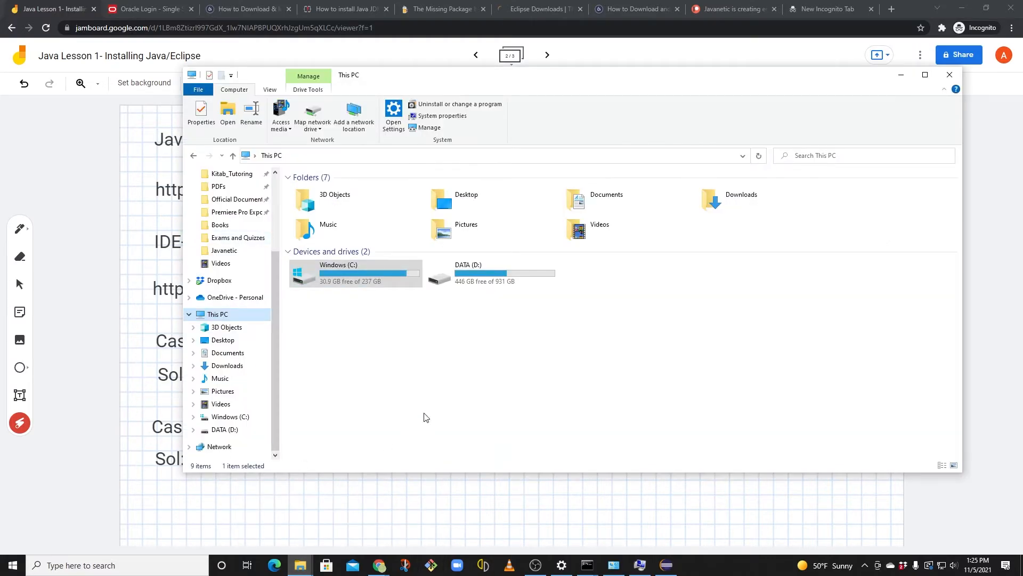
right_click(213, 322)
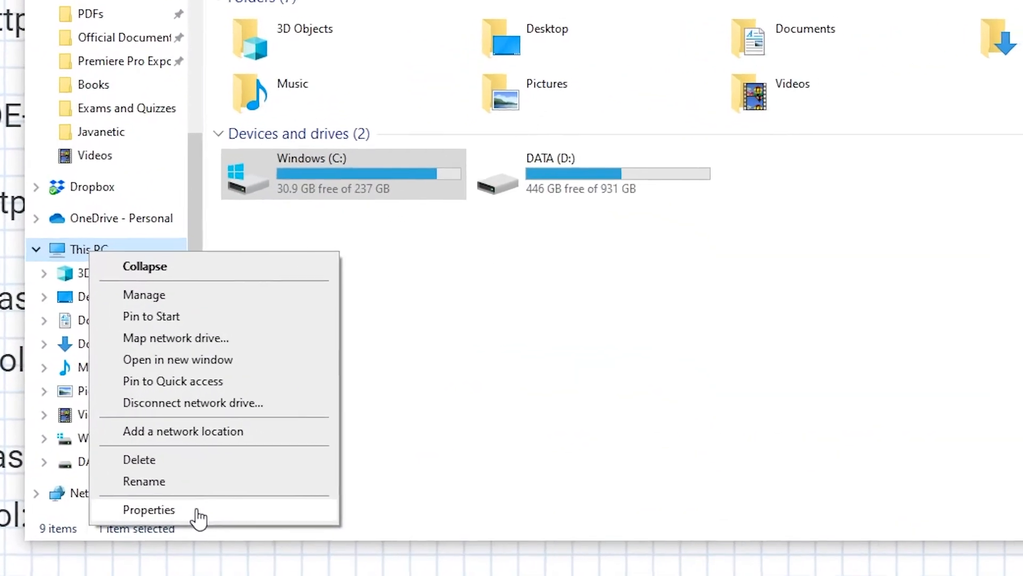
click(213, 482)
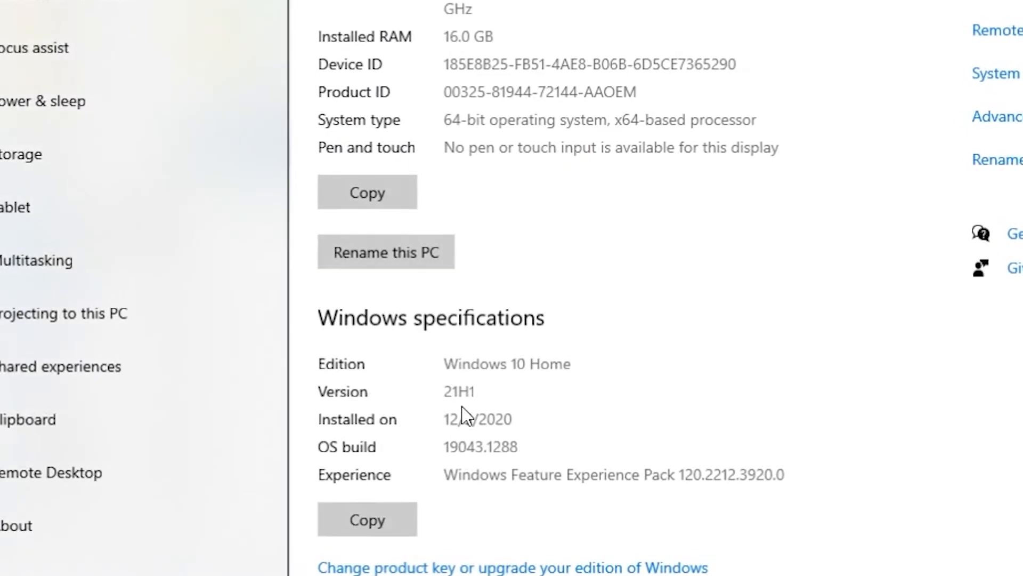
click(799, 117)
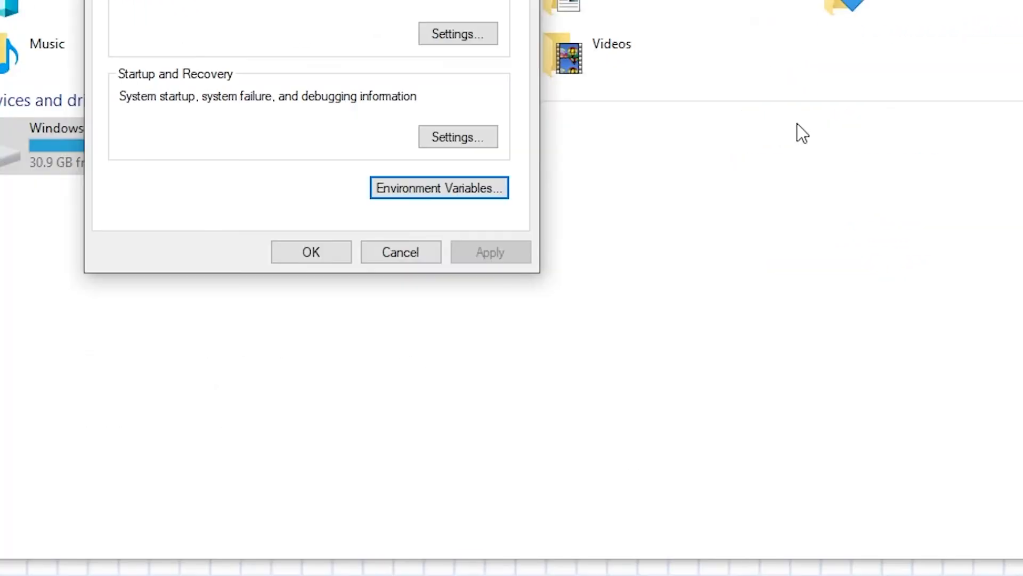
click(437, 456)
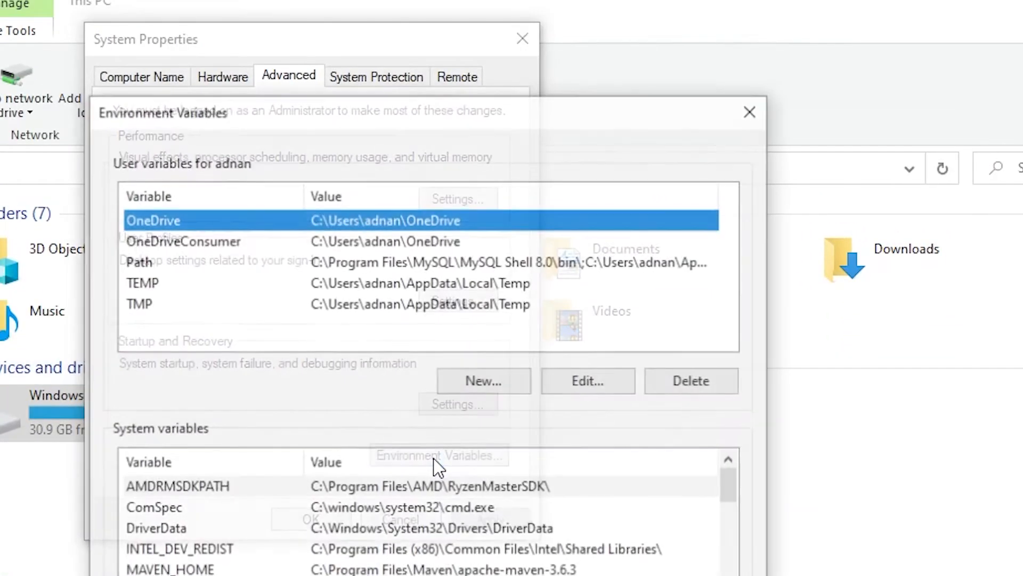
Open the system variable Path for editing
scroll(437, 404, down, 3)
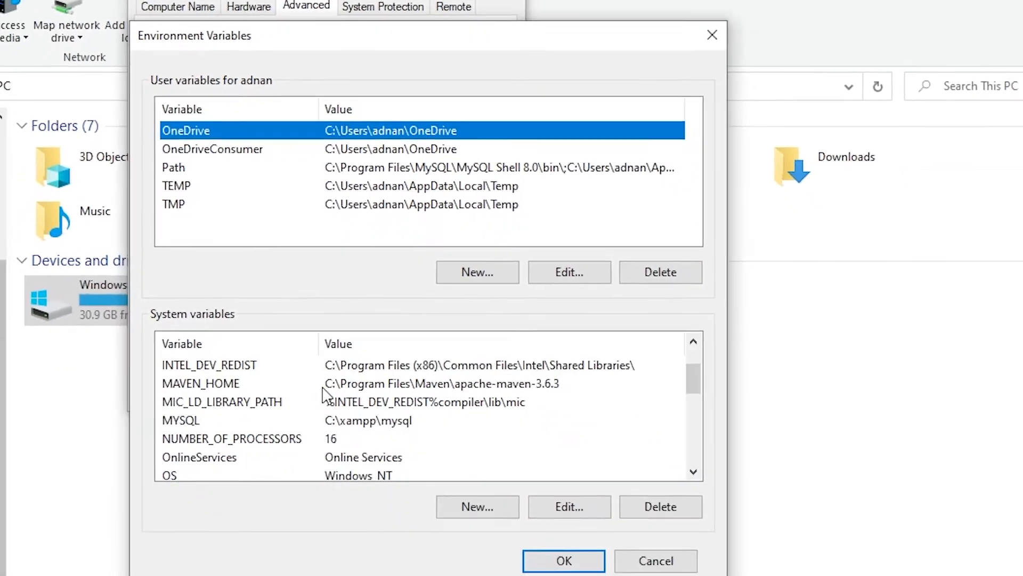
click(185, 442)
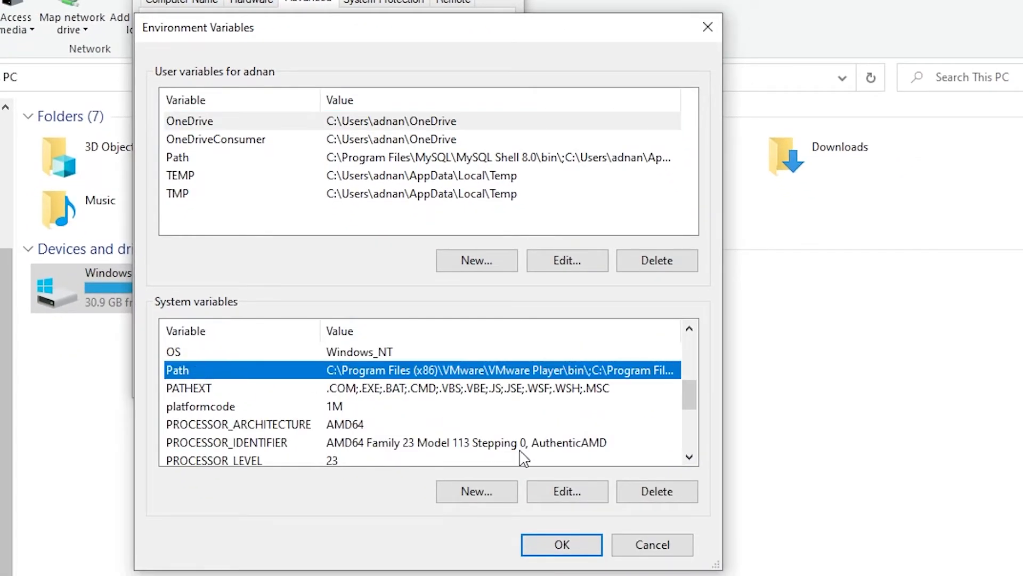
click(565, 489)
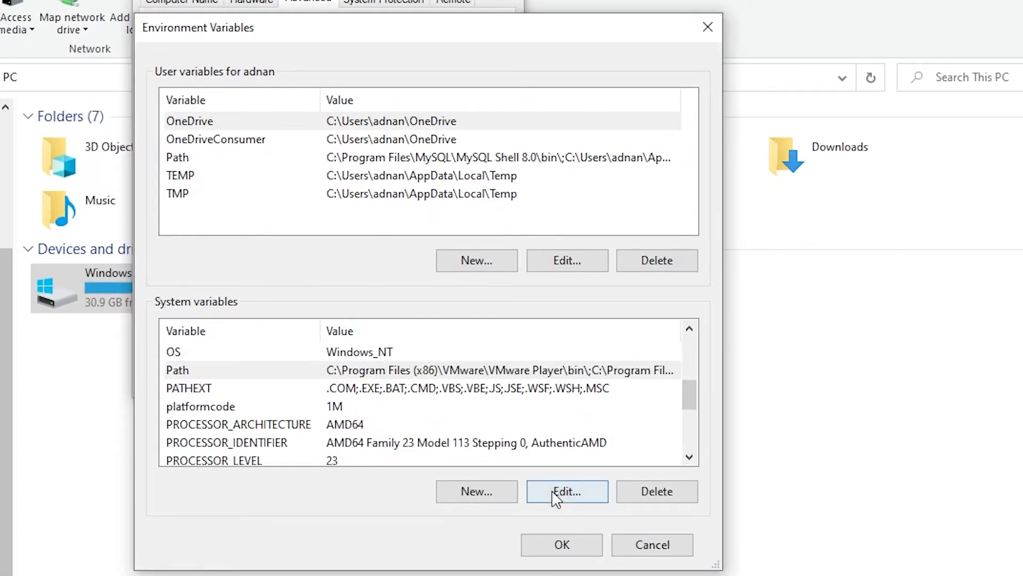
Compare the Oracle javapath entry with the jdk1.8.0_291 bin entry in the Path list
click(357, 149)
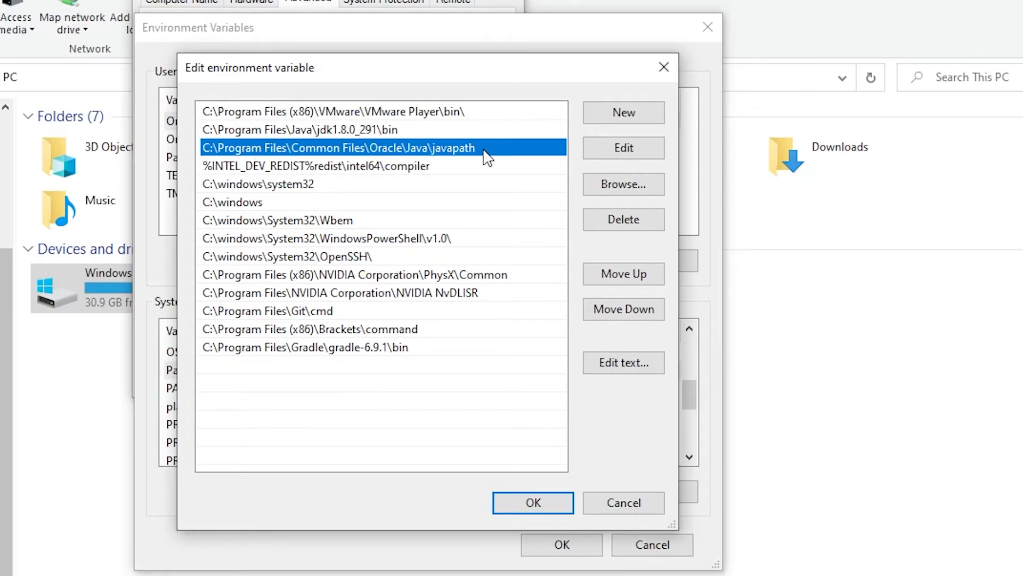
click(309, 129)
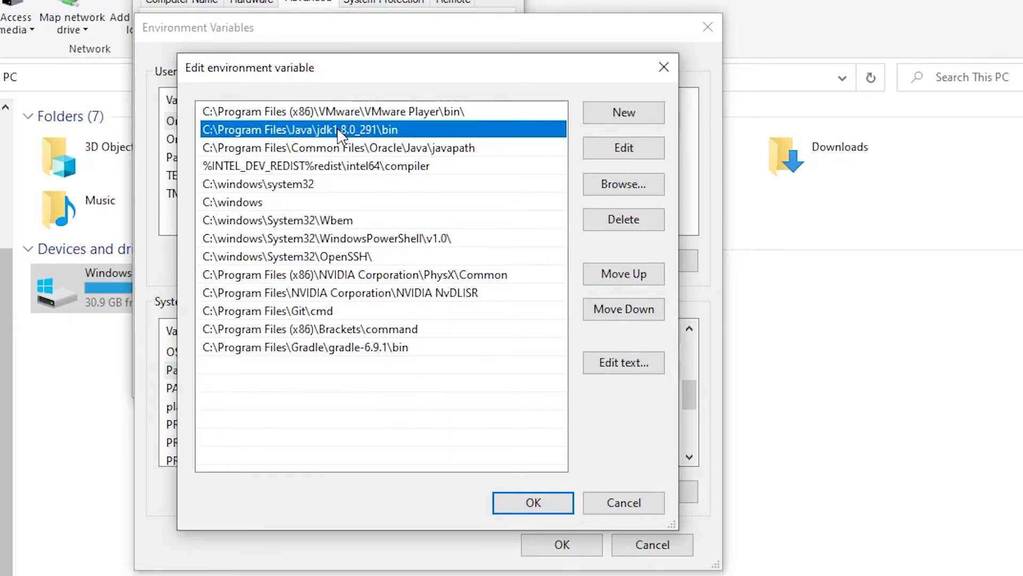
click(335, 150)
click(340, 131)
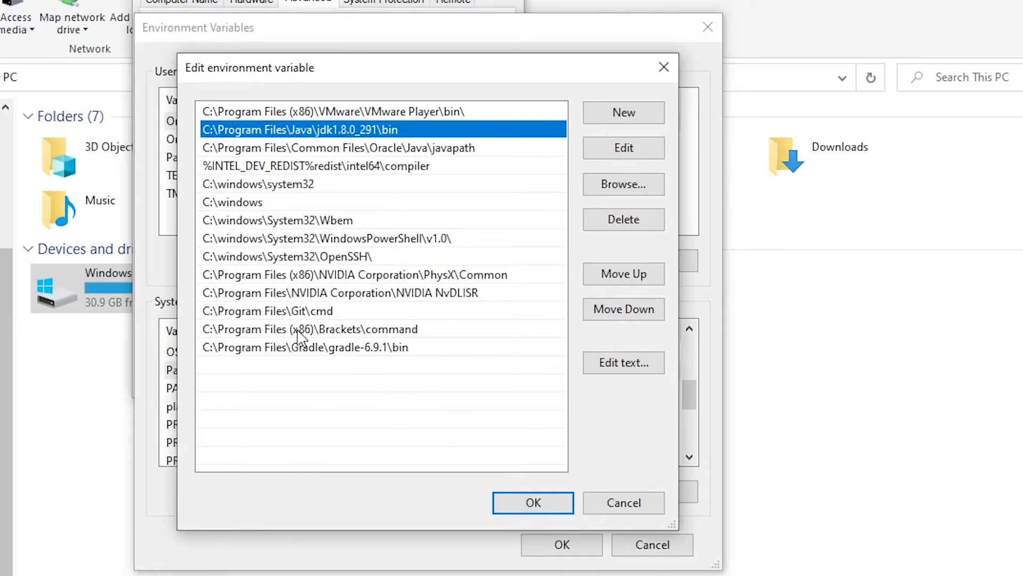
click(219, 372)
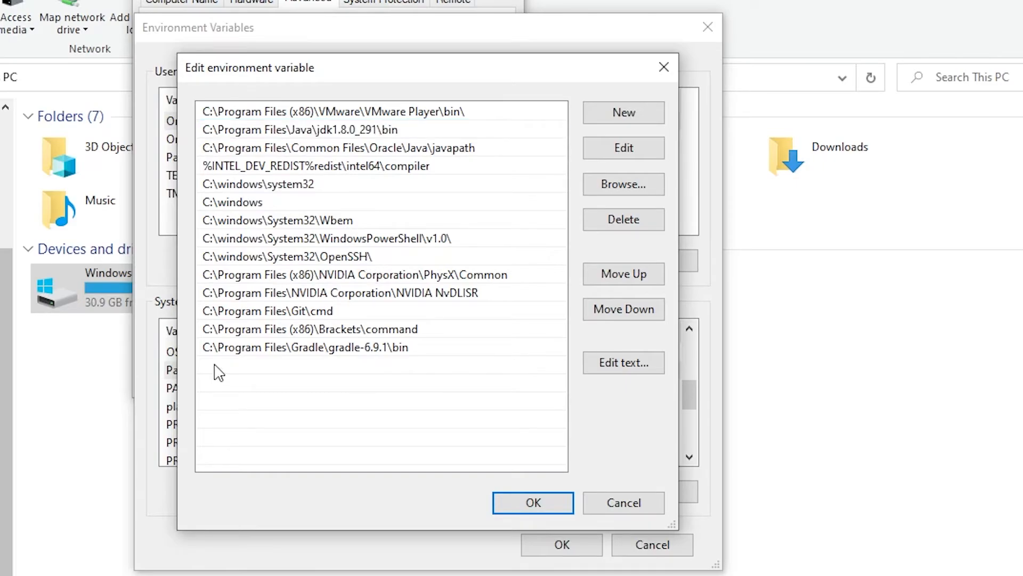
click(619, 111)
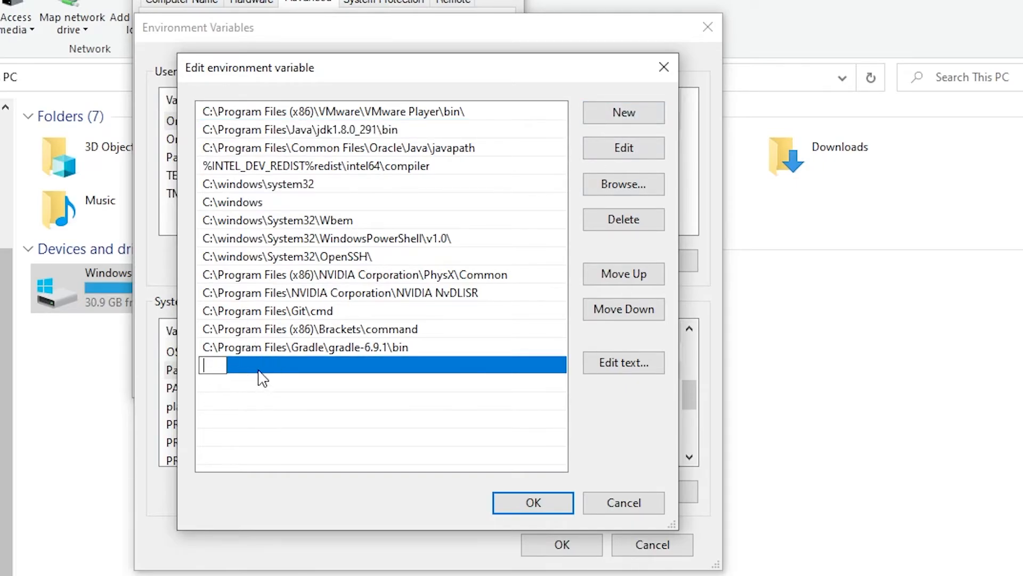
click(432, 330)
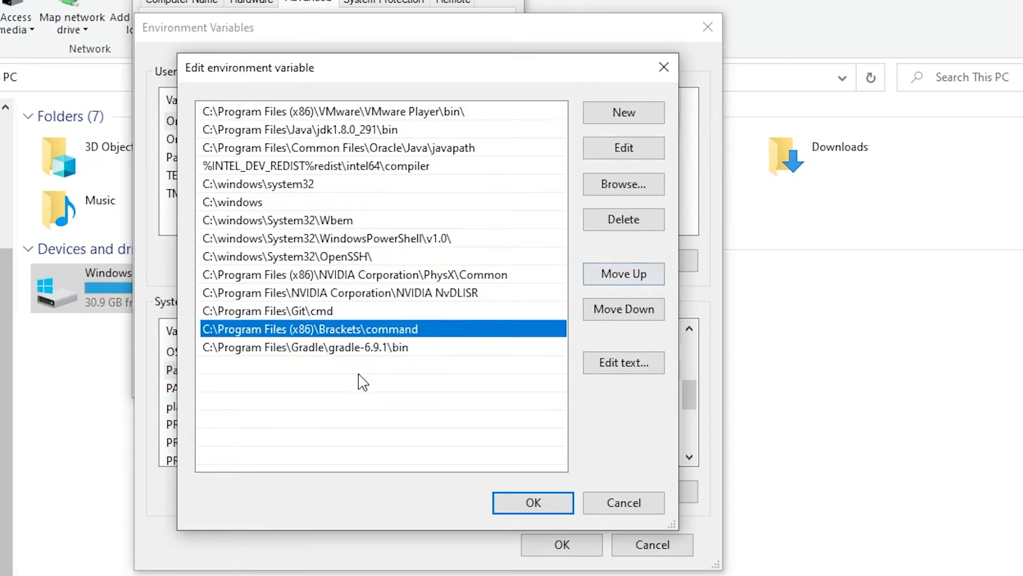
Move the jdk1.8.0_291 bin entry down one place in the Path list and back up again
click(332, 131)
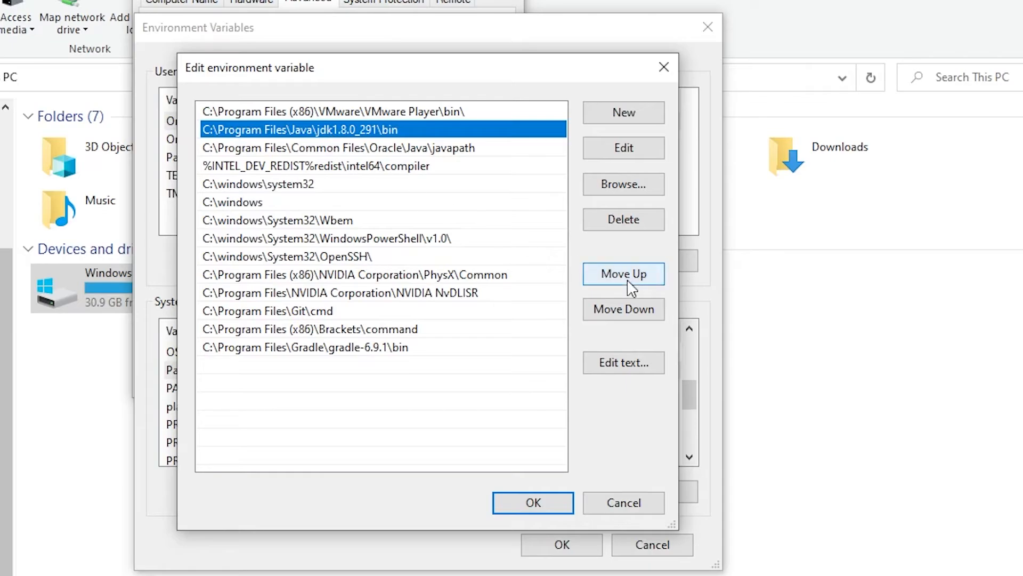
click(613, 313)
click(609, 283)
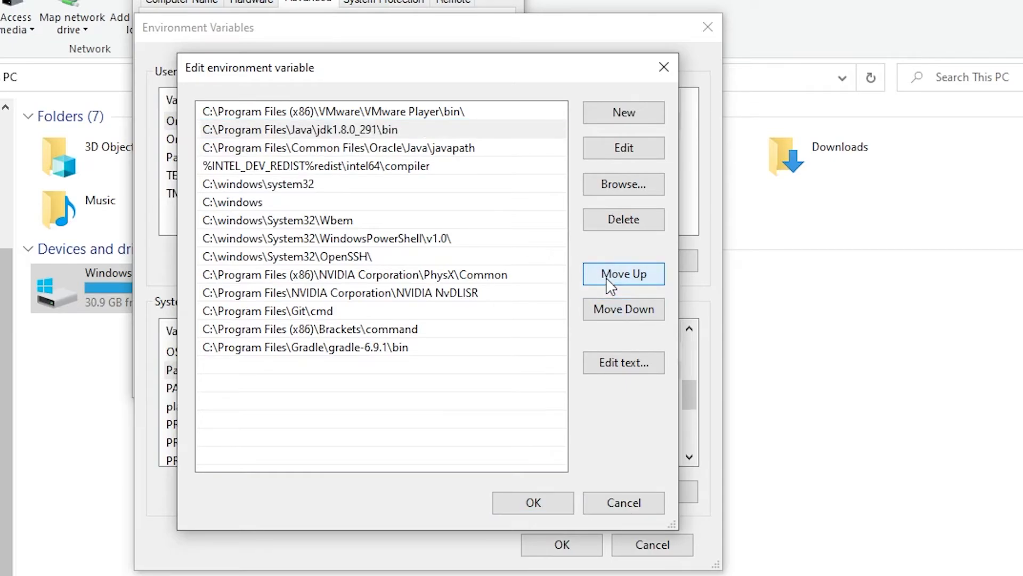
Highlight the Oracle javapath entry, and accept and close the Path editor, Environment Variables and System Properties dialogs
click(344, 149)
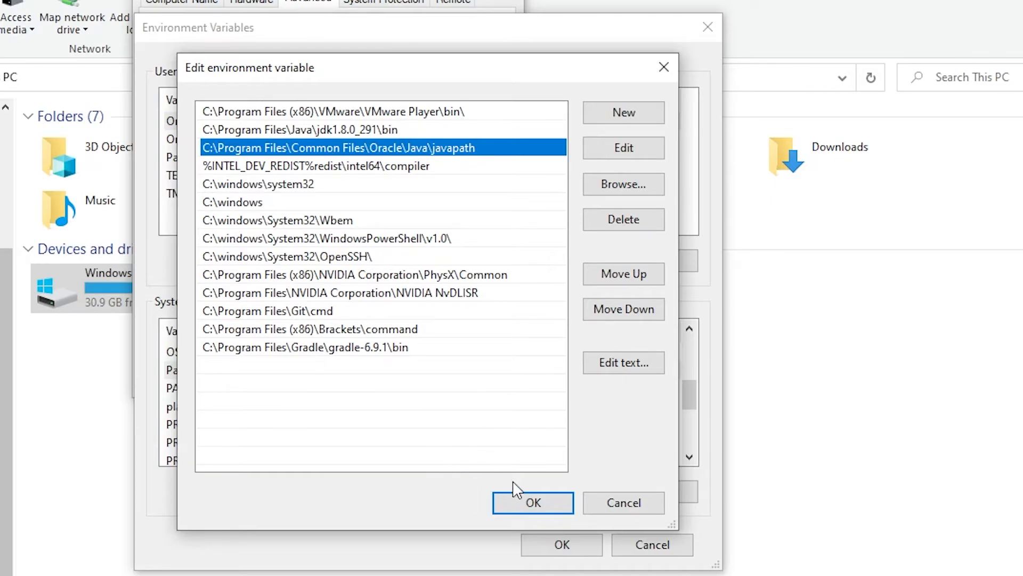
click(525, 501)
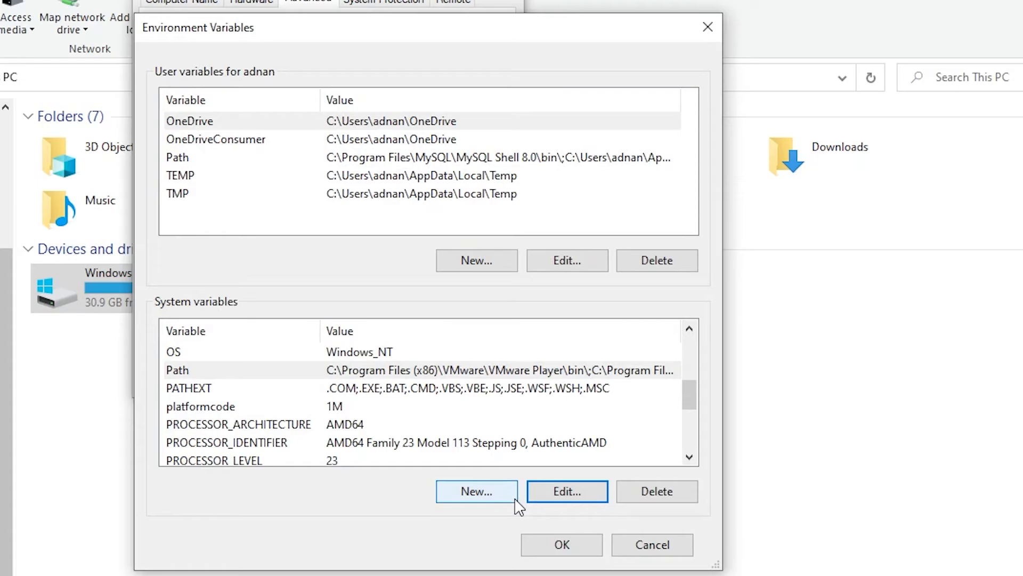
click(543, 553)
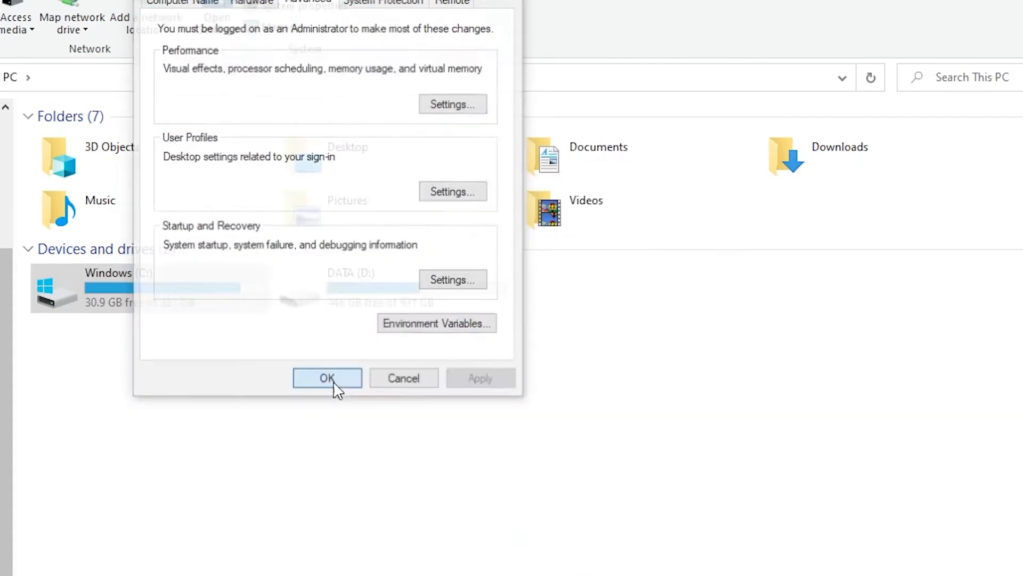
click(334, 384)
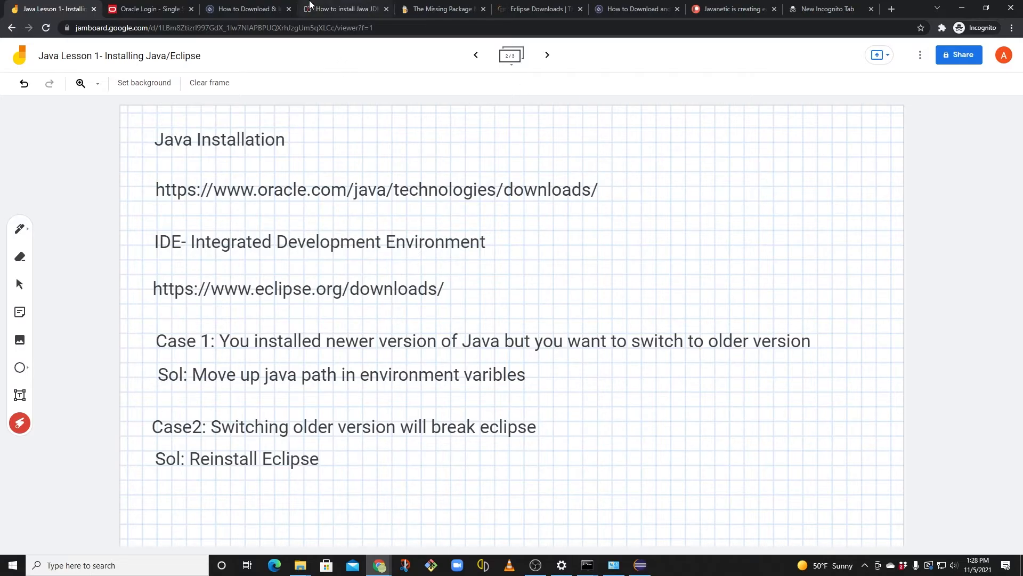
Read section 2.7 of the Mkyong macOS guide on listing multiple installed Java versions in /Library/Java/JavaVirtualMachines/
click(311, 5)
scroll(515, 391, down, 1)
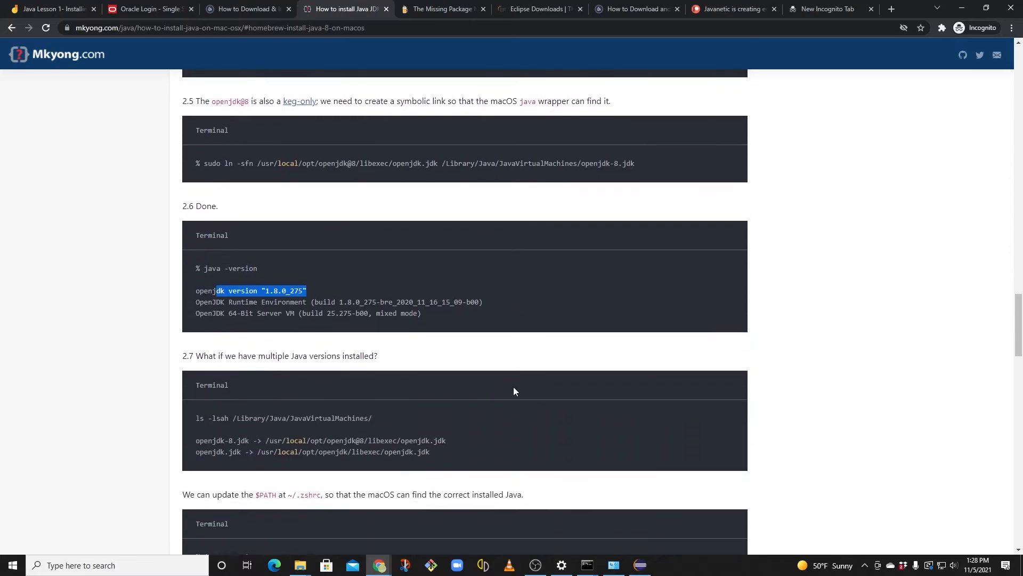
scroll(513, 390, down, 2)
scroll(505, 379, down, 1)
drag(213, 196, 381, 195)
click(468, 247)
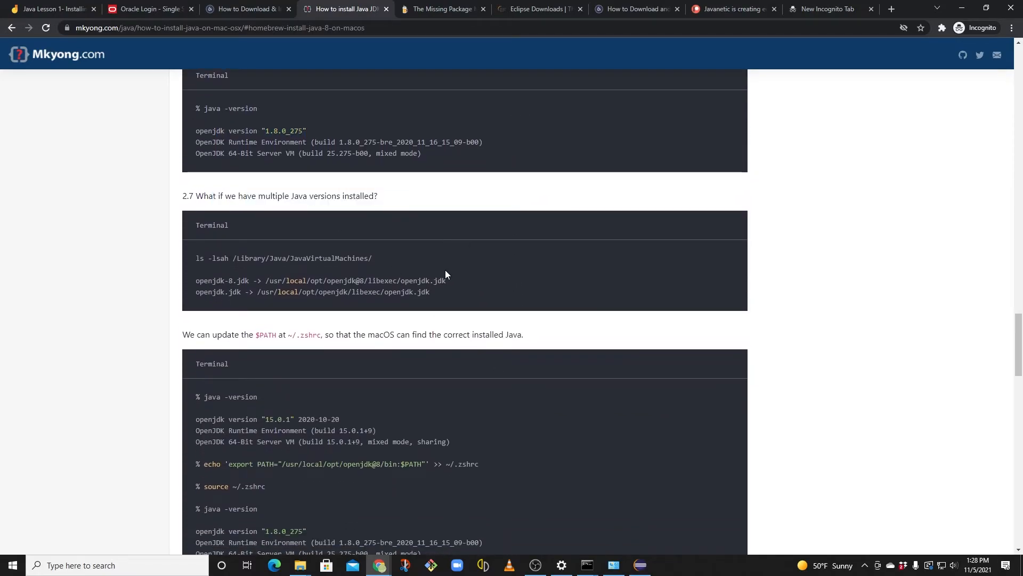
drag(195, 260, 204, 257)
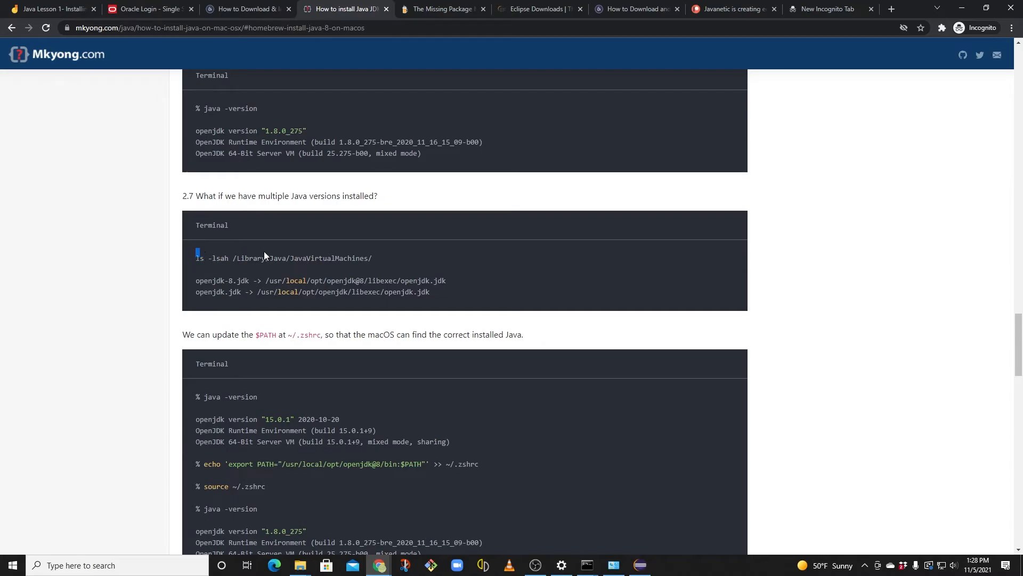
drag(366, 251, 374, 255)
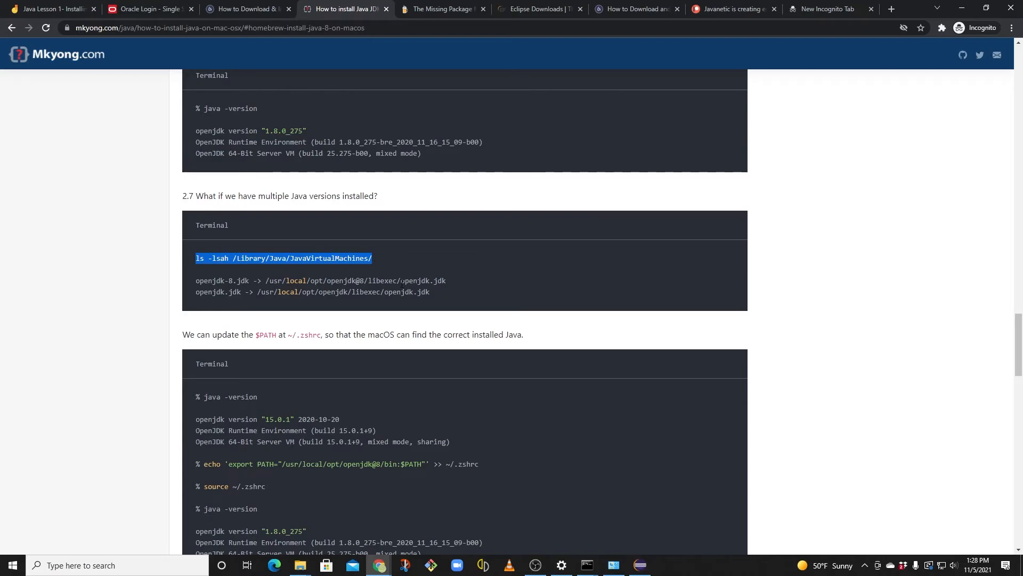
drag(443, 289, 196, 284)
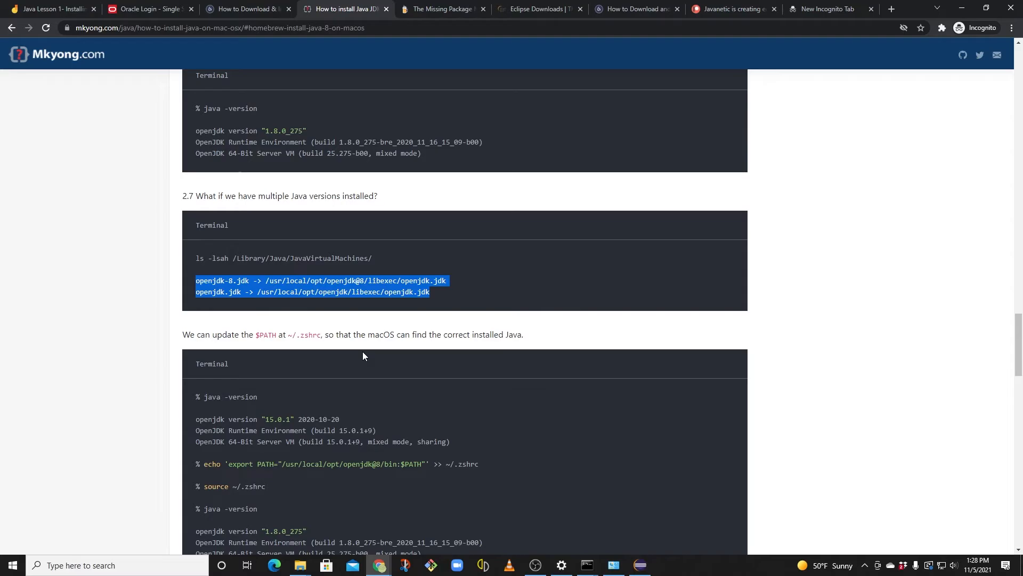
Examine the guide's terminal commands for updating $PATH in ~/.zshrc, highlighting the openjdk@8 export line
scroll(362, 351, down, 2)
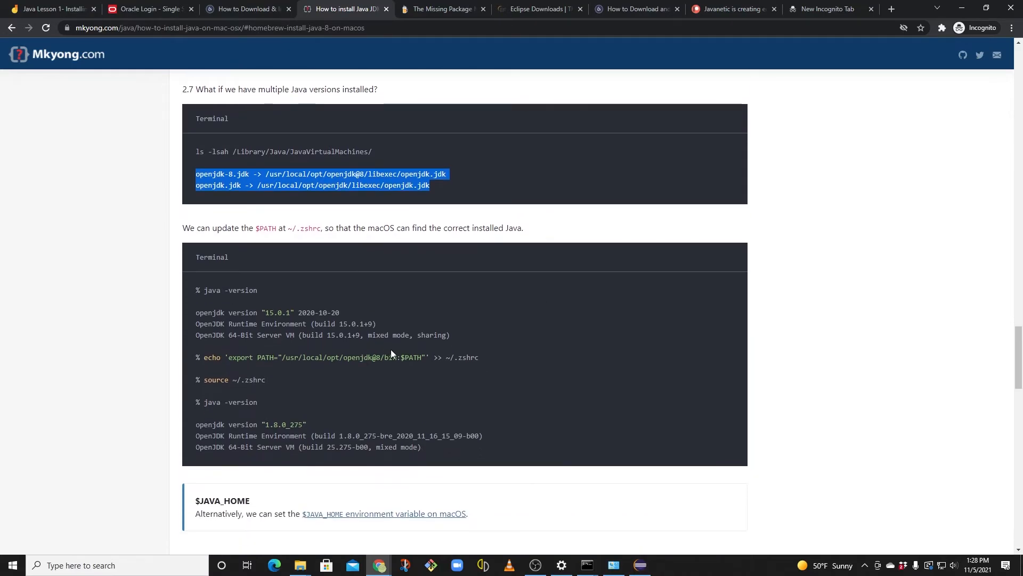
drag(196, 291, 329, 313)
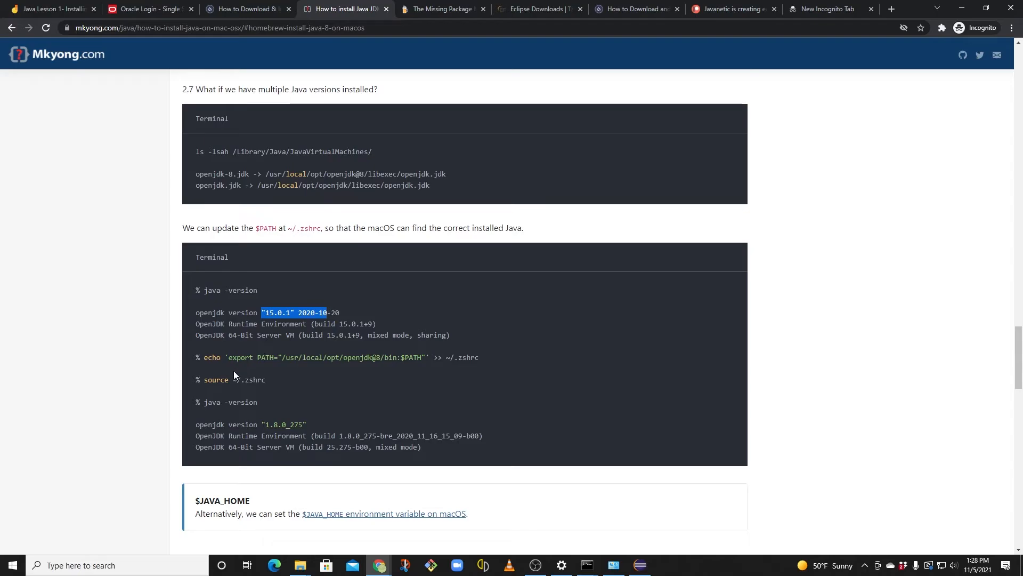
drag(229, 358, 422, 357)
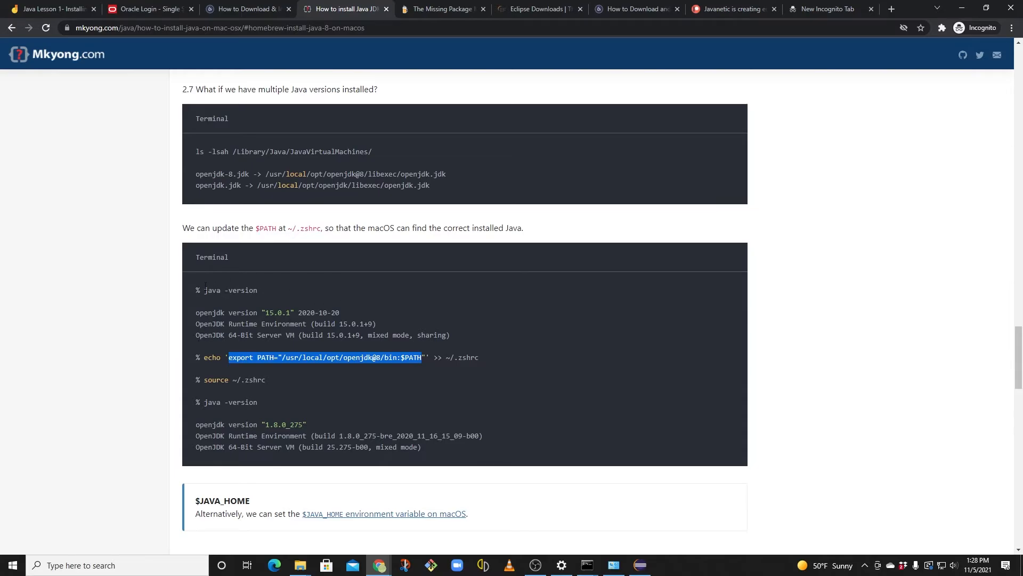
scroll(227, 365, down, 1)
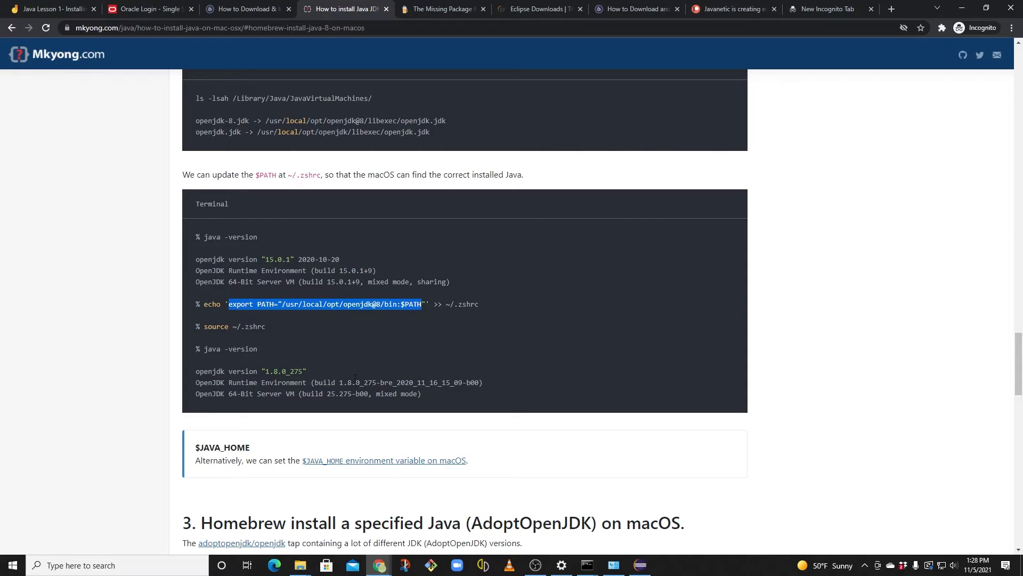
Open the guide's $JAVA_HOME environment variable link in a new tab, and review the multiple-versions section again
middle_click(361, 461)
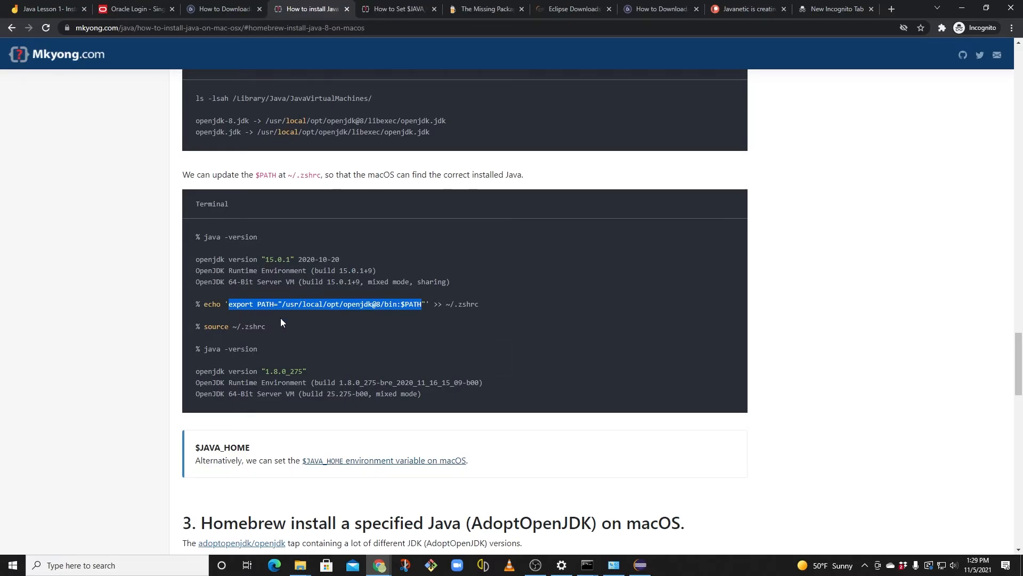
scroll(282, 317, up, 1)
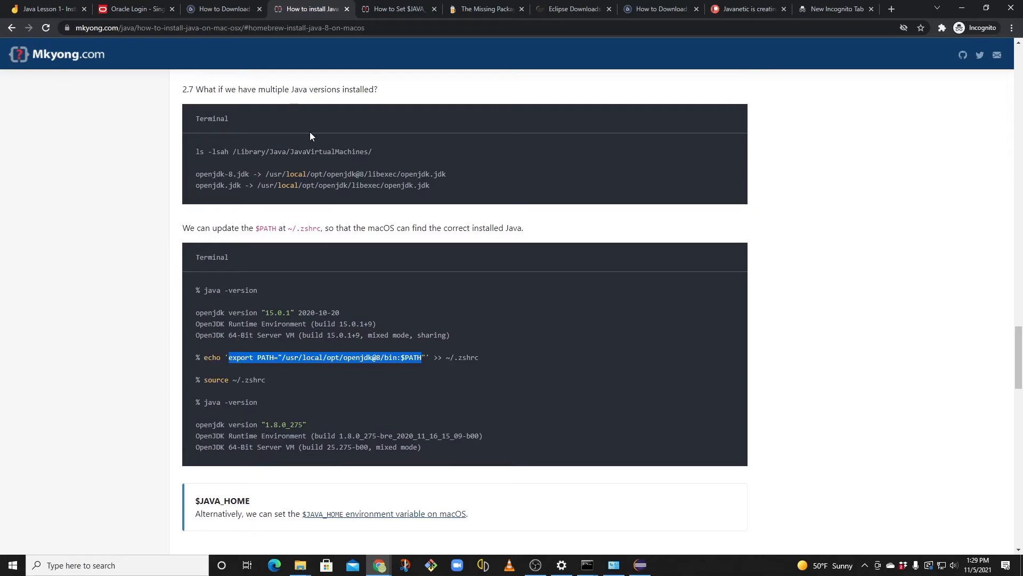
scroll(360, 276, down, 1)
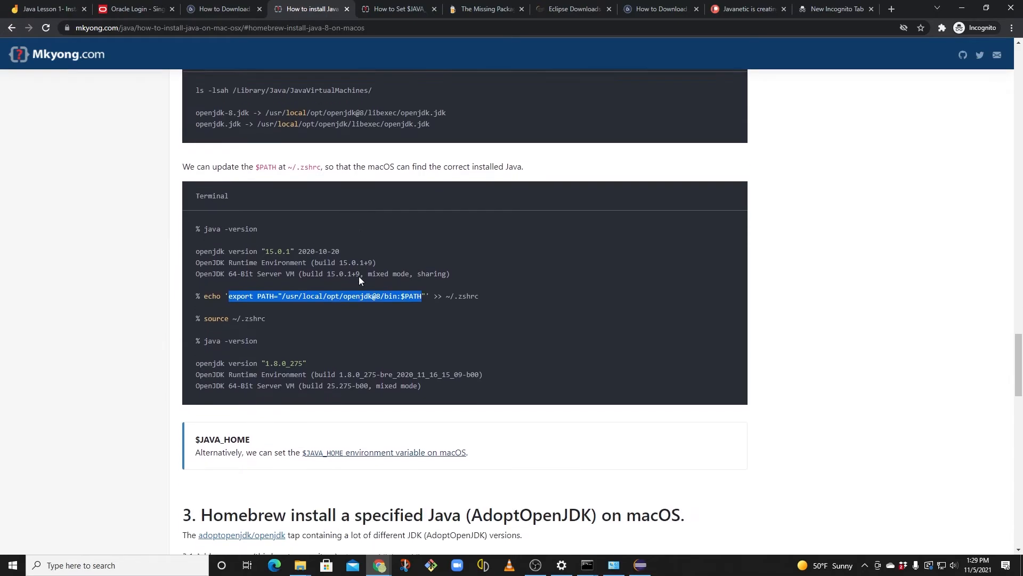
scroll(359, 276, up, 1)
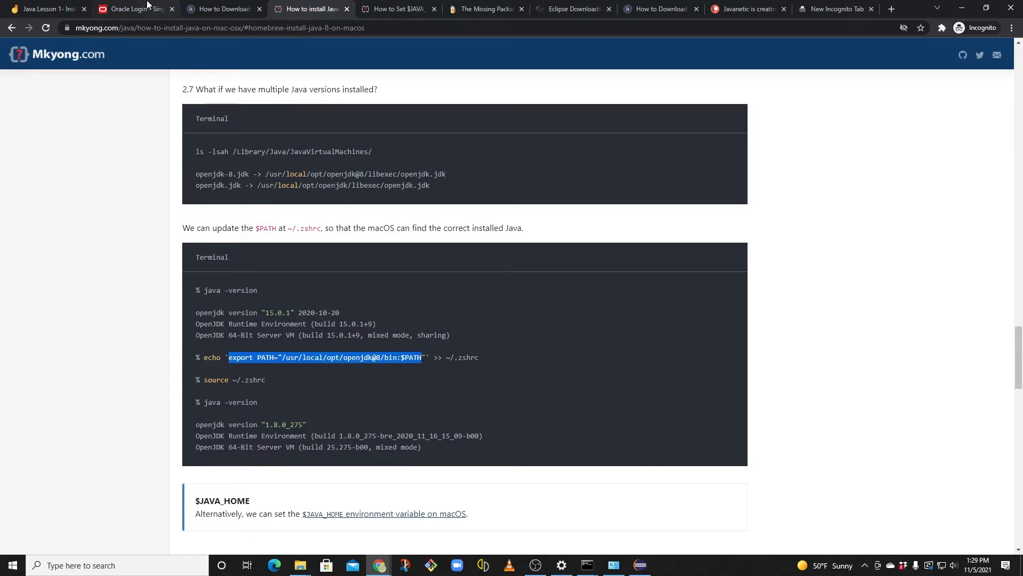
Return to the Java Lesson 1 Jamboard and show the third frame with Case 3, java not recognized as an external command
click(78, 5)
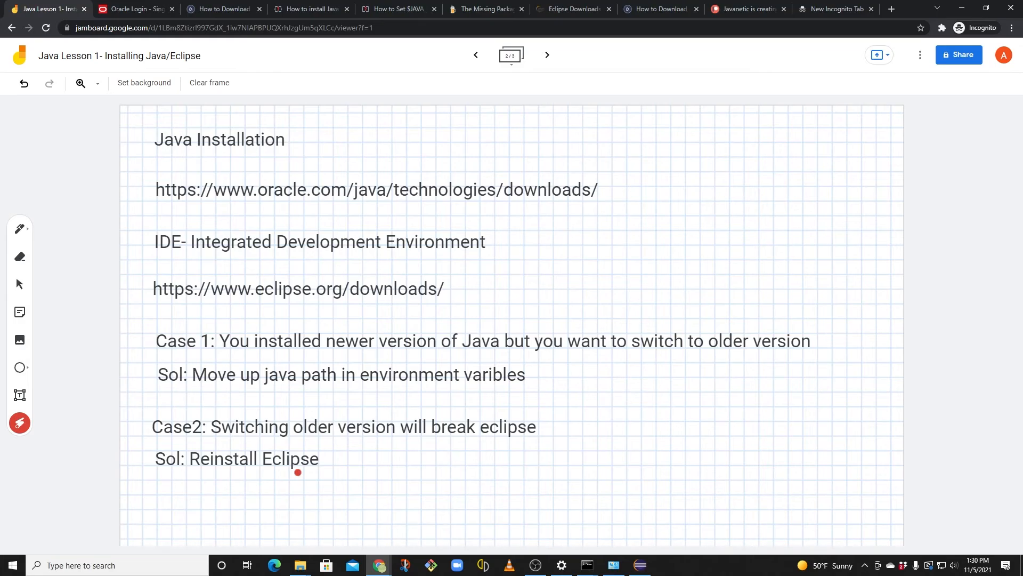
click(510, 55)
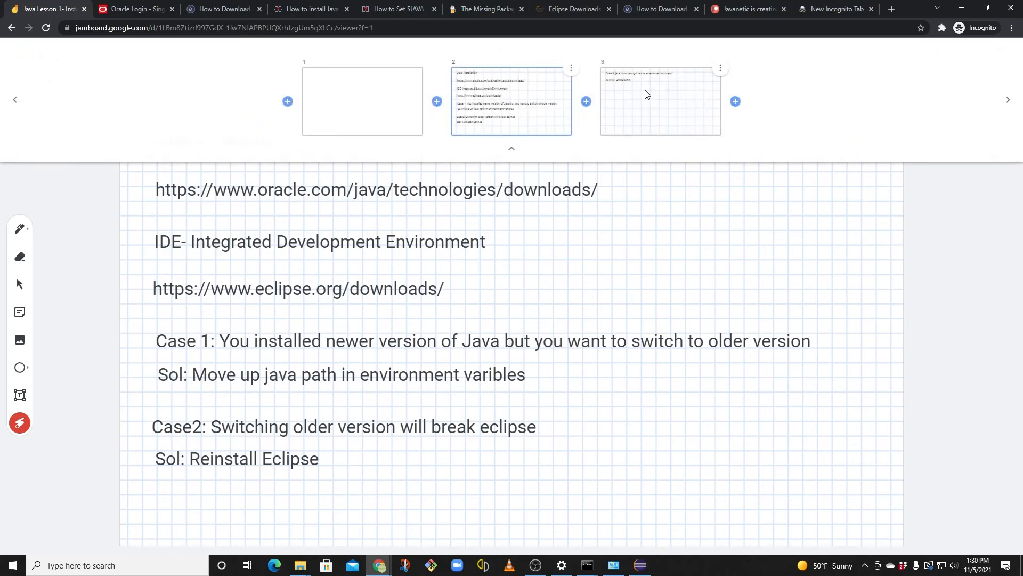
click(646, 92)
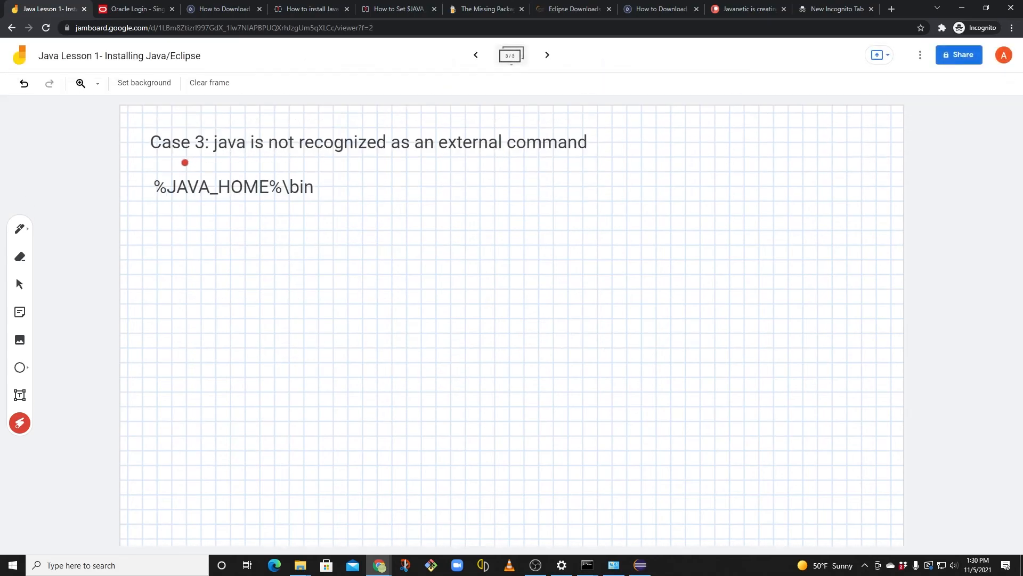
mouse_move(589, 132)
mouse_down()
mouse_move(322, 108)
mouse_move(142, 142)
mouse_move(565, 139)
mouse_up()
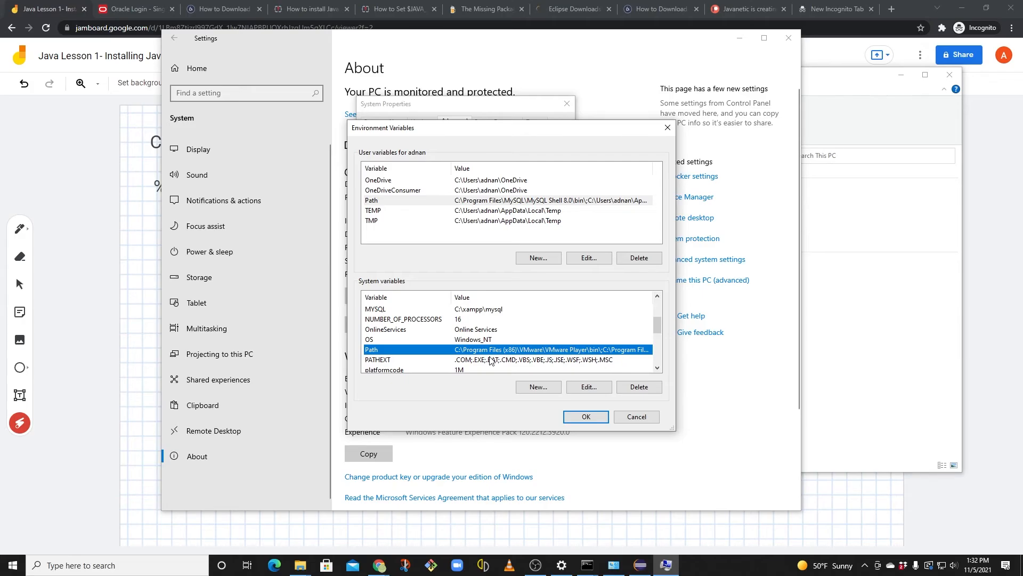
Fill in a new system variable JAVA_HOME with the value C:\Program Files\Java\jdk1.8.0_291\bin, and dismiss it without saving
click(514, 202)
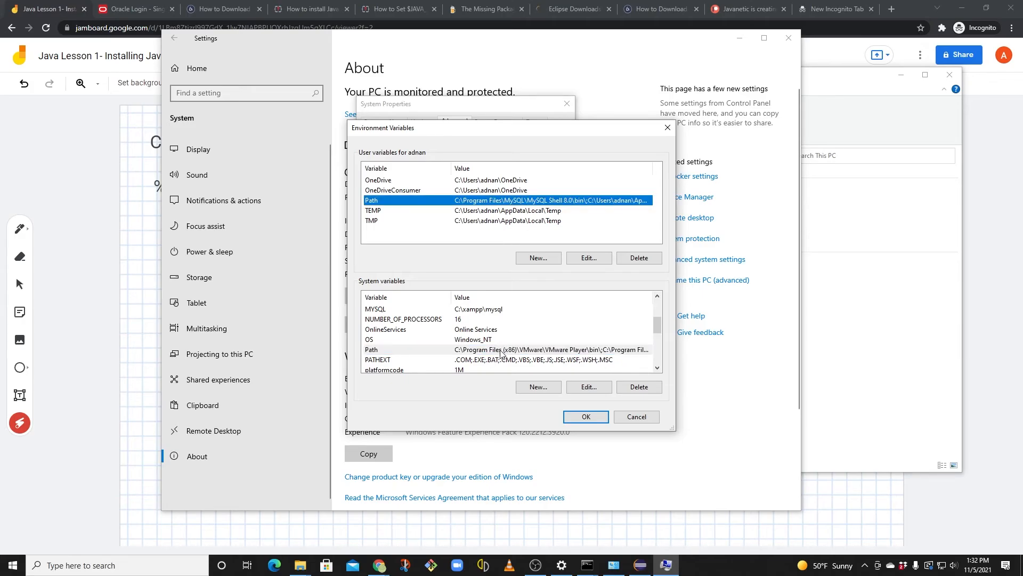
click(429, 349)
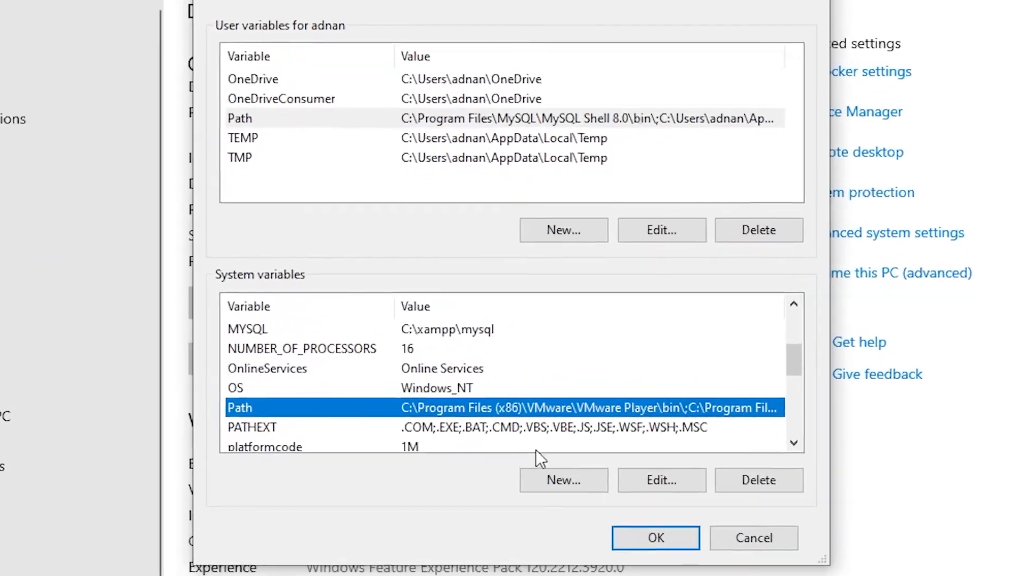
click(543, 481)
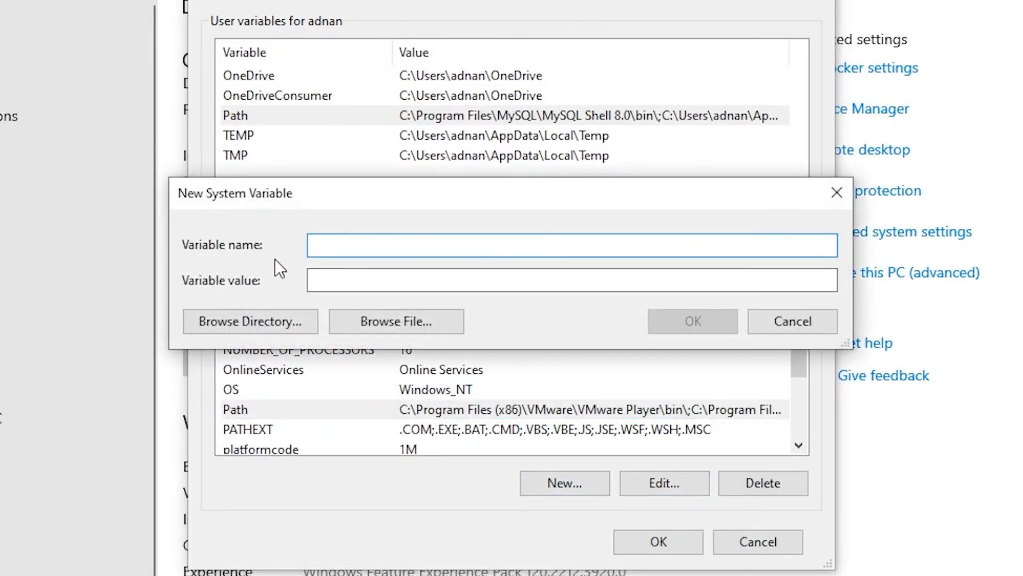
text(JAVA_HOME)
click(421, 281)
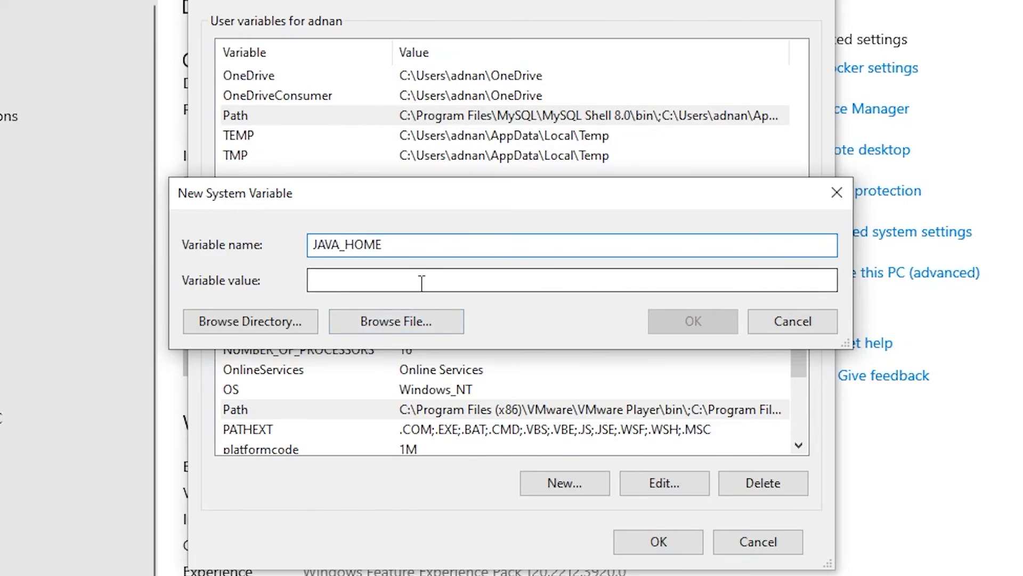
text(C:\Program Files\Java\jdk1.8.0_291\bin)
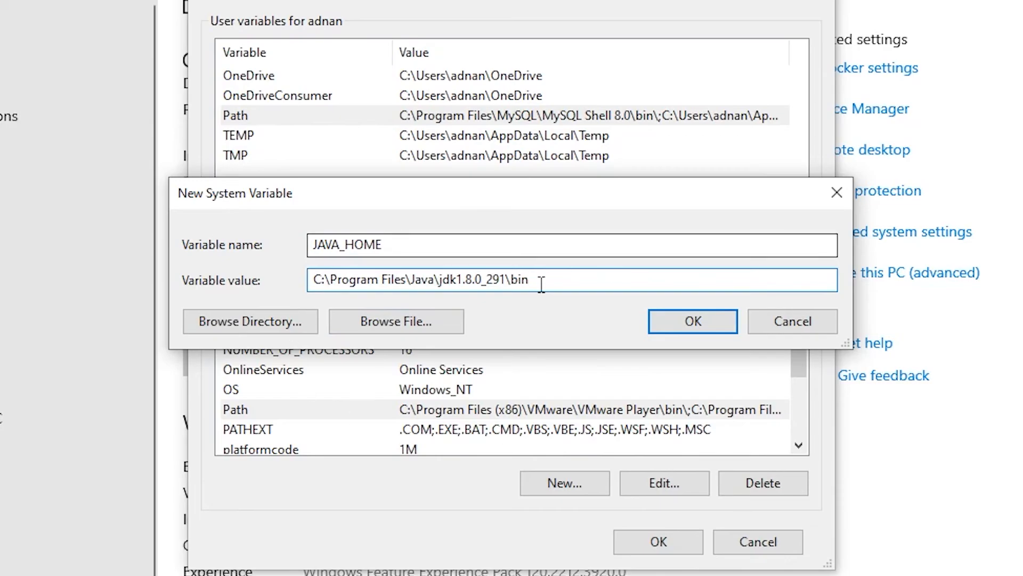
click(836, 193)
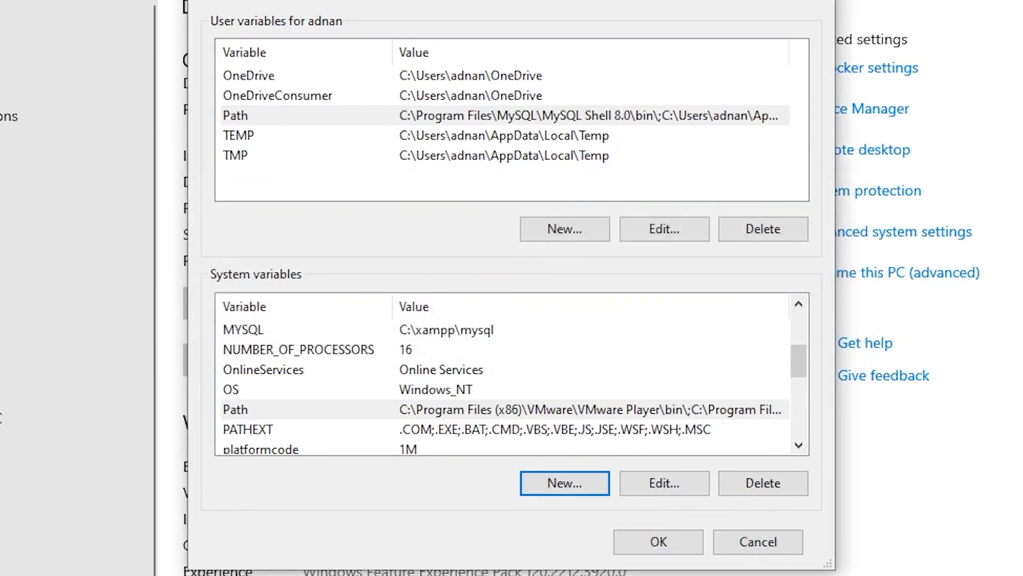
Open the user Path variable for editing and highlight its %JAVA_HOME%\bin entry
click(363, 116)
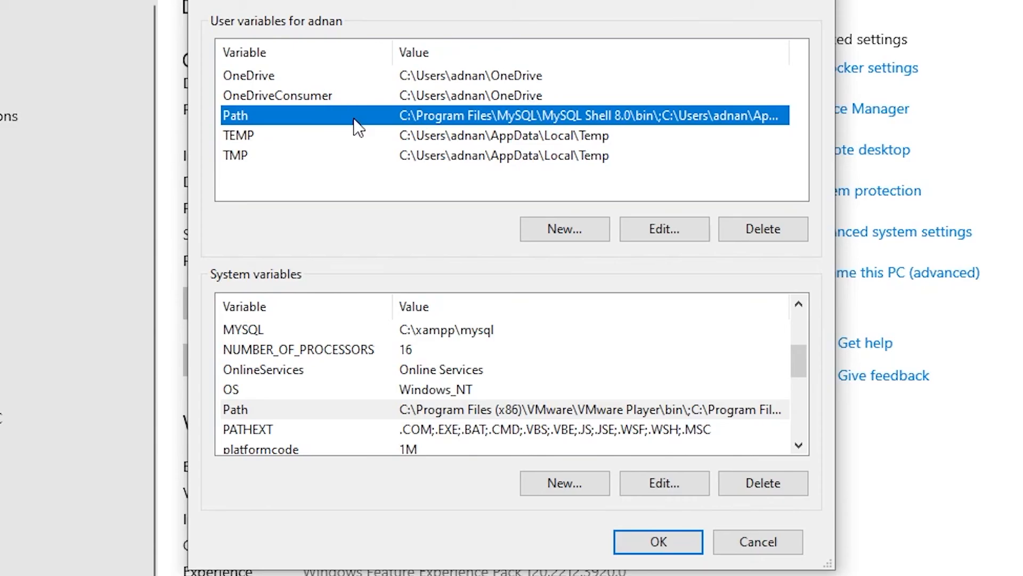
click(659, 233)
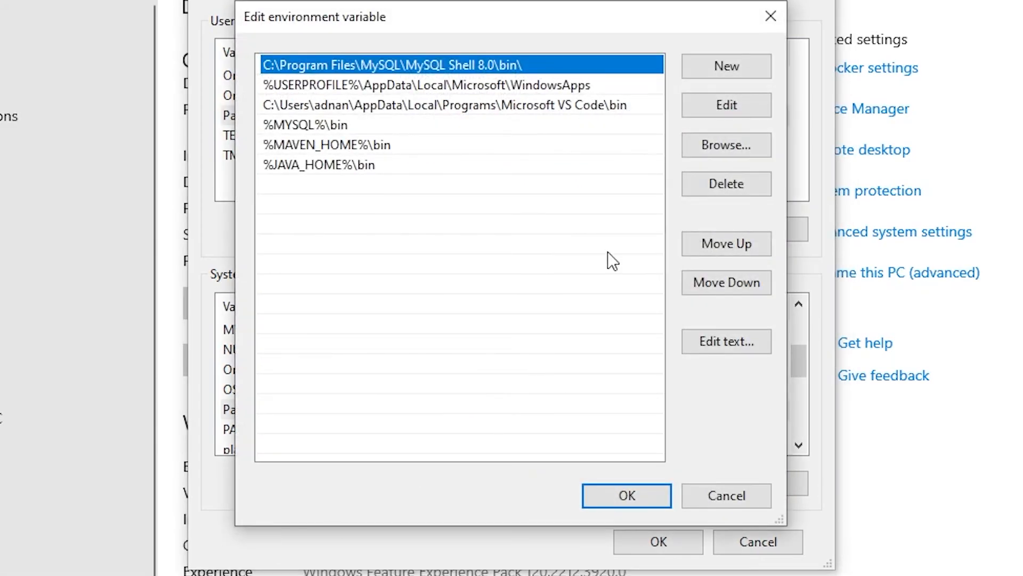
click(339, 166)
double_click(357, 167)
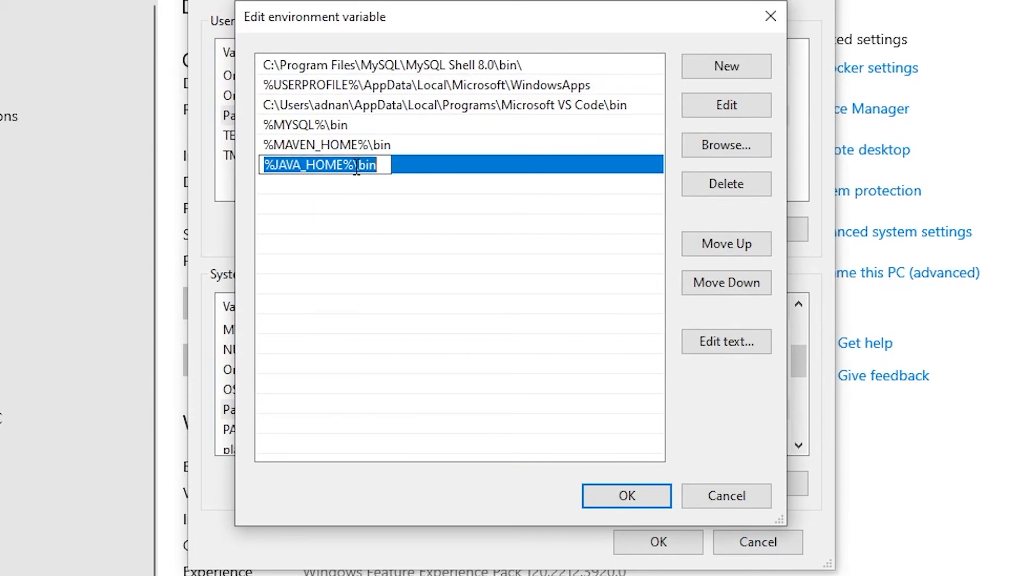
click(382, 164)
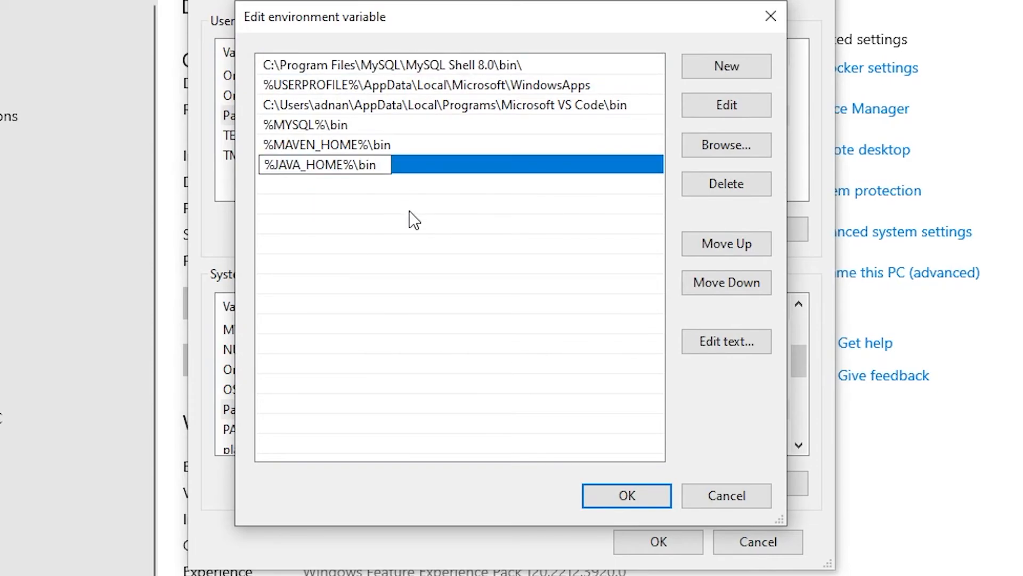
drag(274, 165, 387, 165)
click(395, 224)
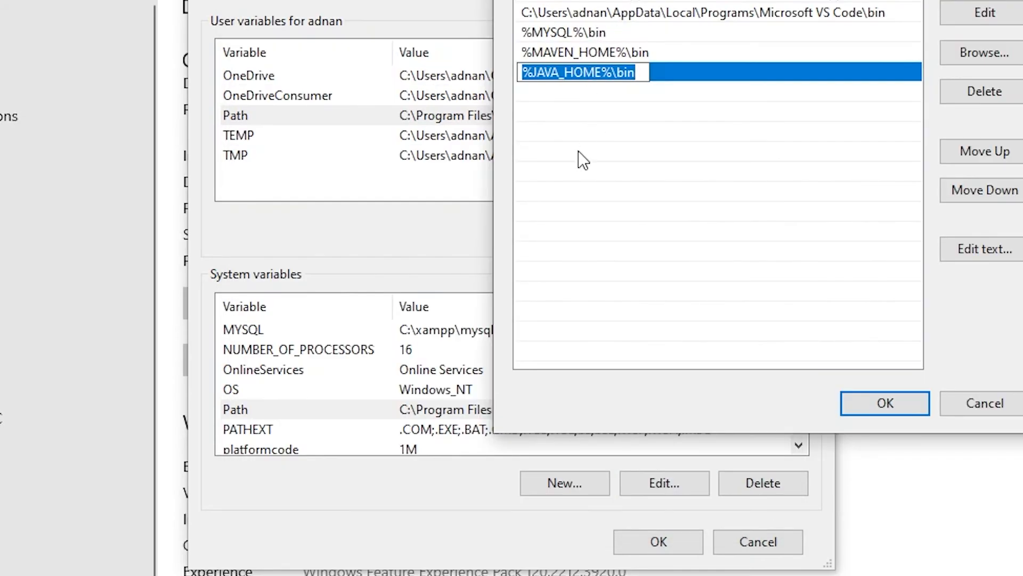
click(643, 78)
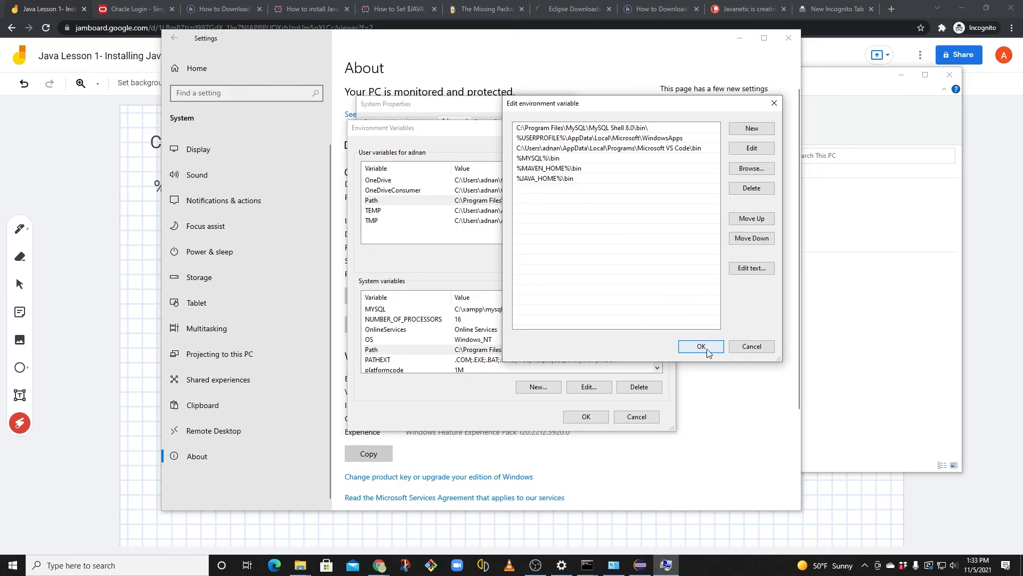
Accept and close the Path editor, Environment Variables and System Properties dialogs, and minimize the Settings and File Explorer windows
click(701, 347)
click(586, 416)
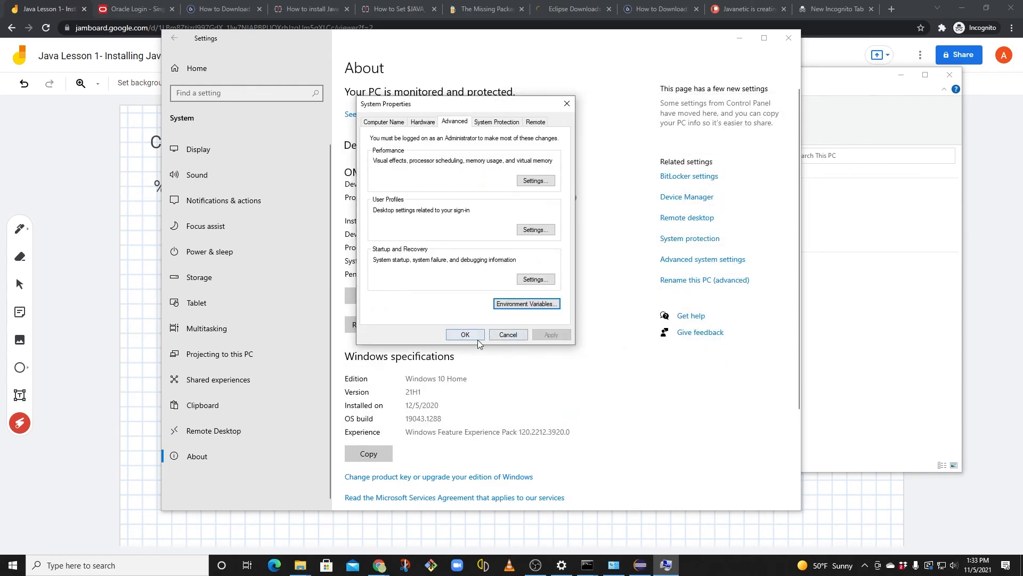
click(467, 336)
click(739, 37)
click(901, 75)
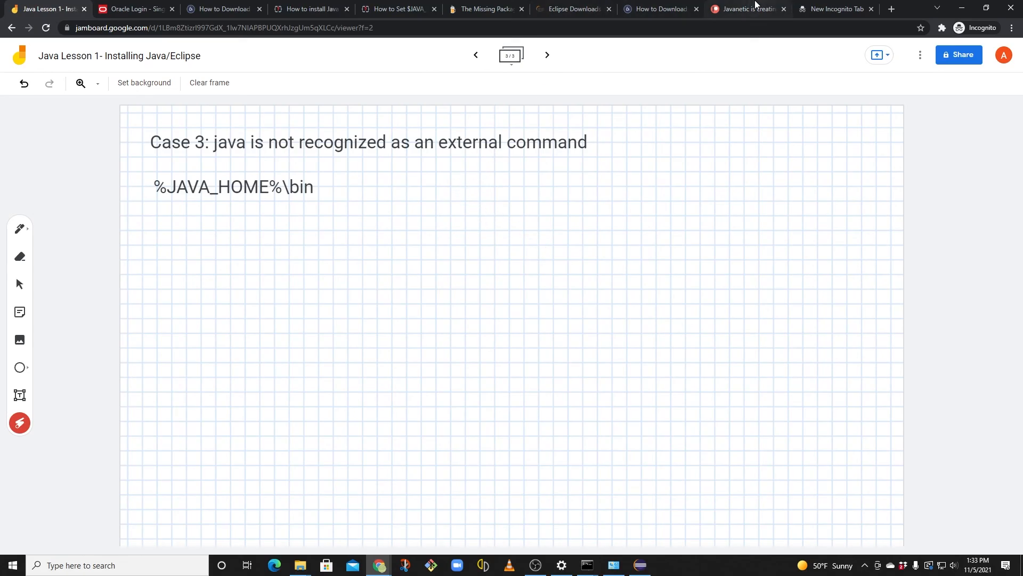
Show the Javanetic Patreon page and expand the membership list to review all 4 levels
click(756, 4)
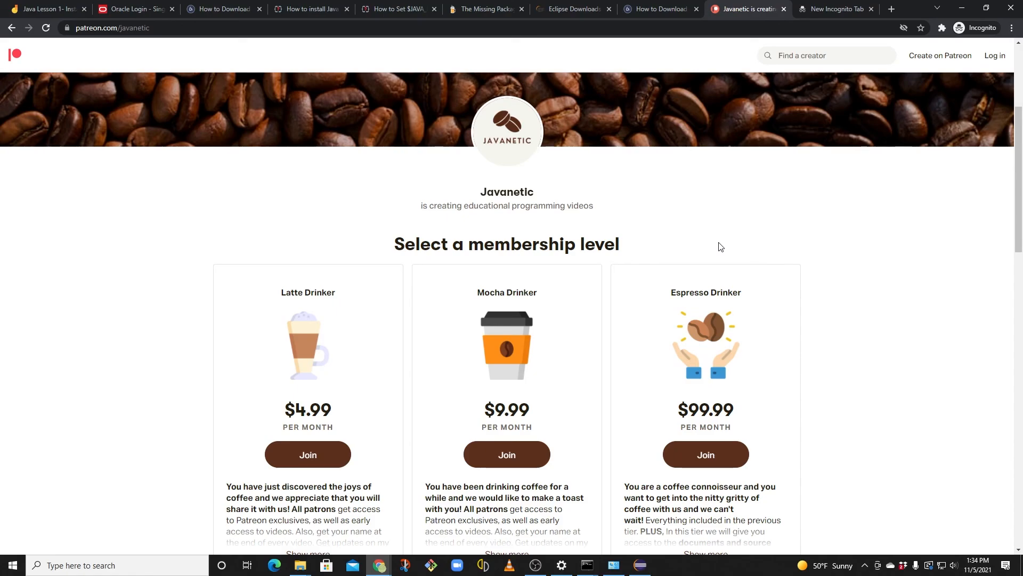
scroll(711, 251, down, 3)
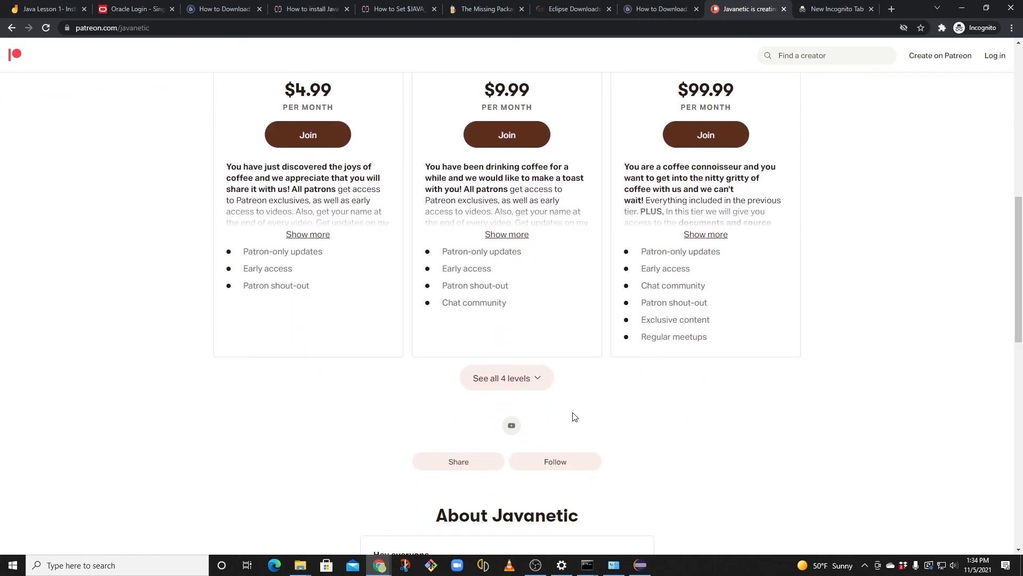
scroll(575, 414, down, 3)
click(531, 393)
scroll(729, 420, up, 2)
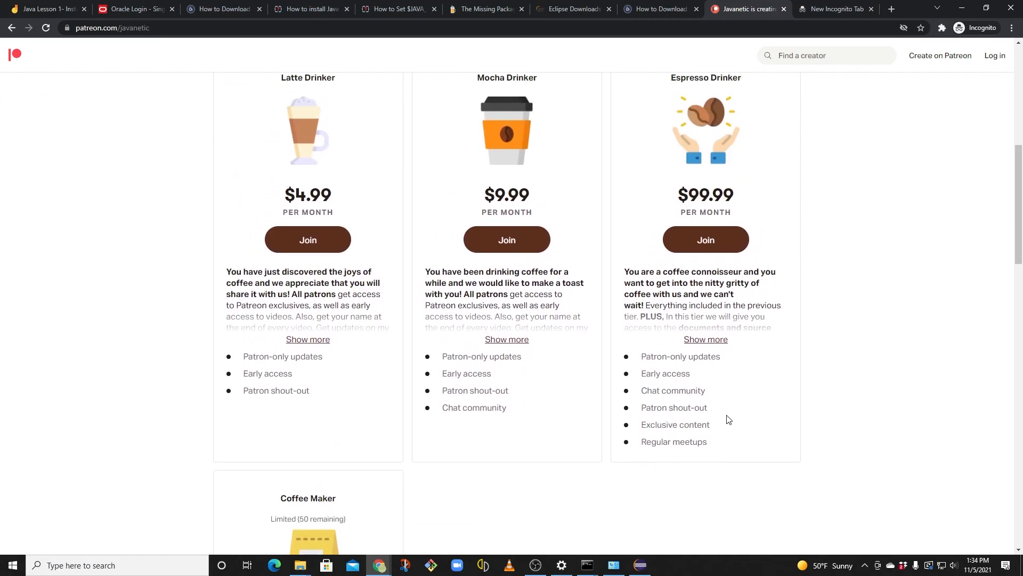